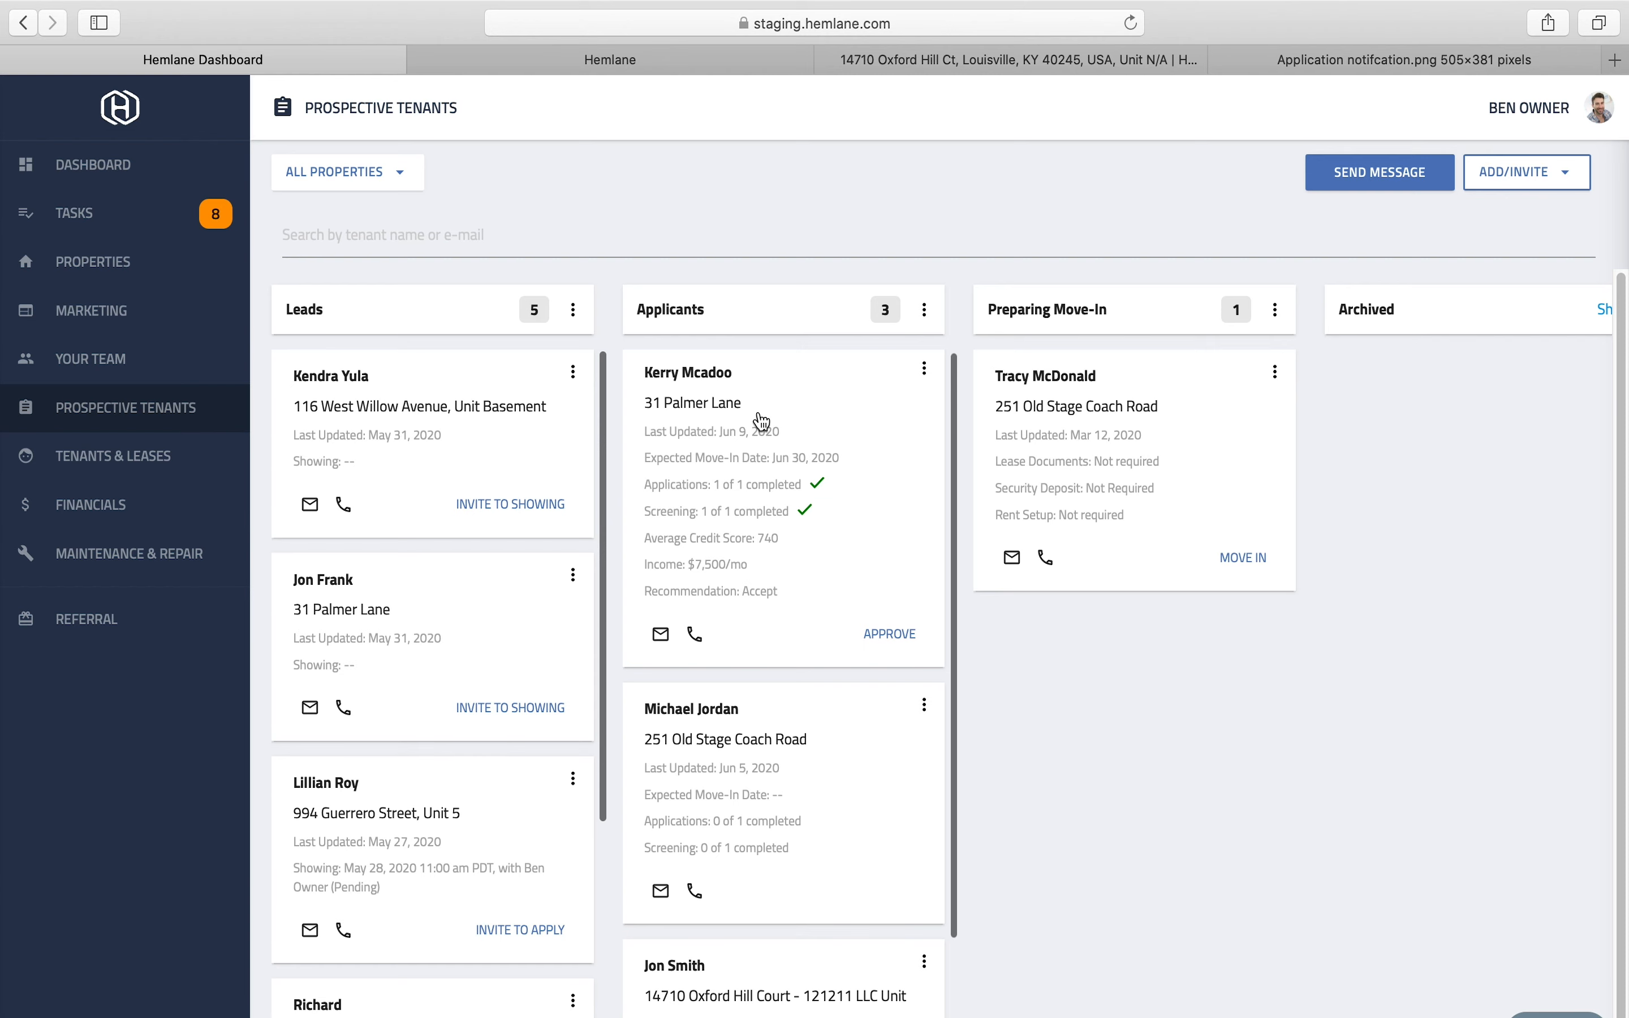
click(1518, 177)
click(1534, 282)
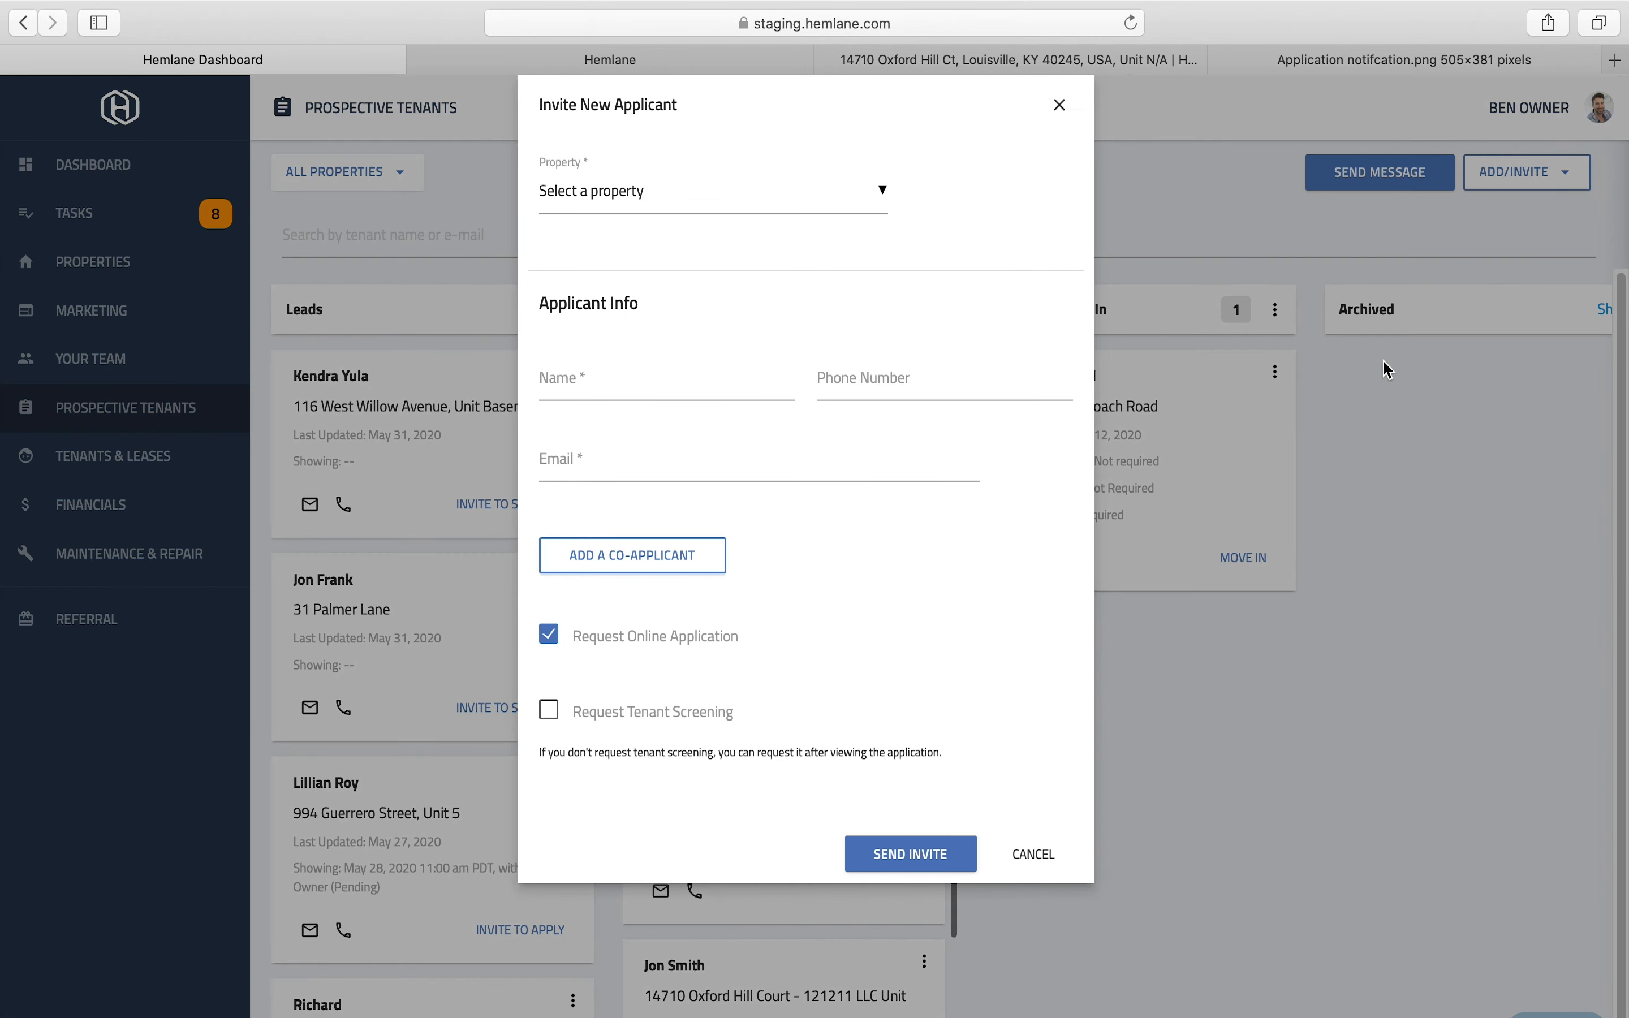
click(710, 212)
click(678, 271)
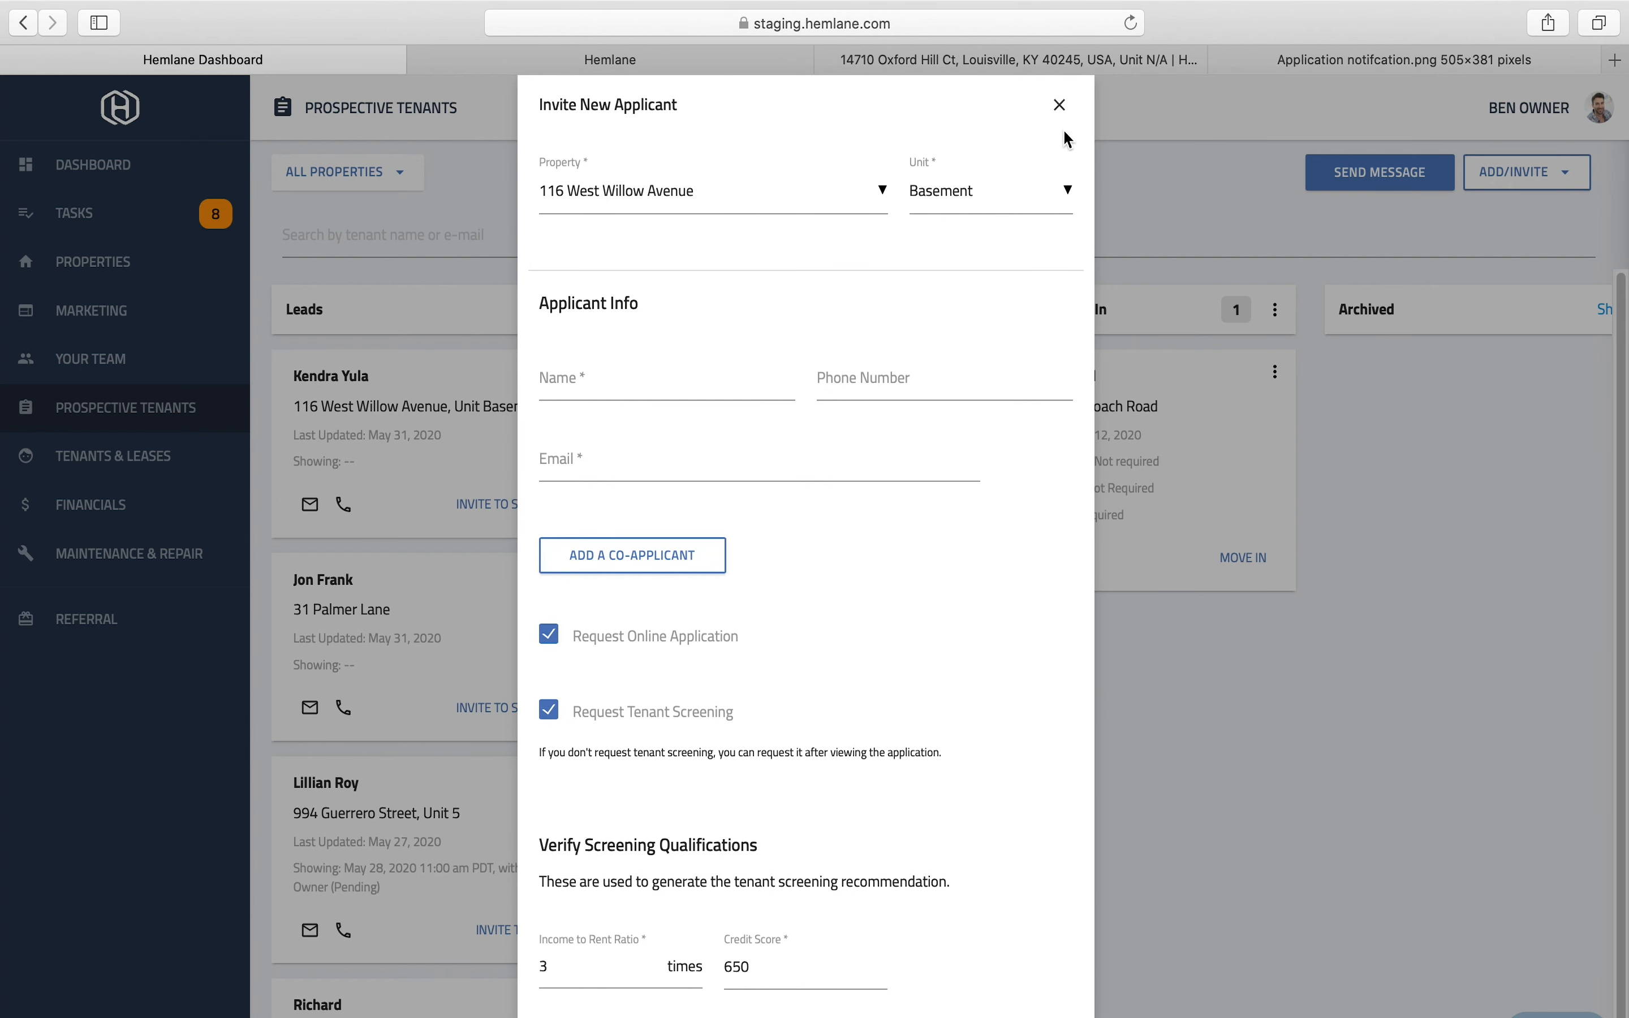
click(1060, 106)
Start a new applicant invitation for the Basement unit of the West Willow Avenue property and add a co-applicant entry.
click(1525, 176)
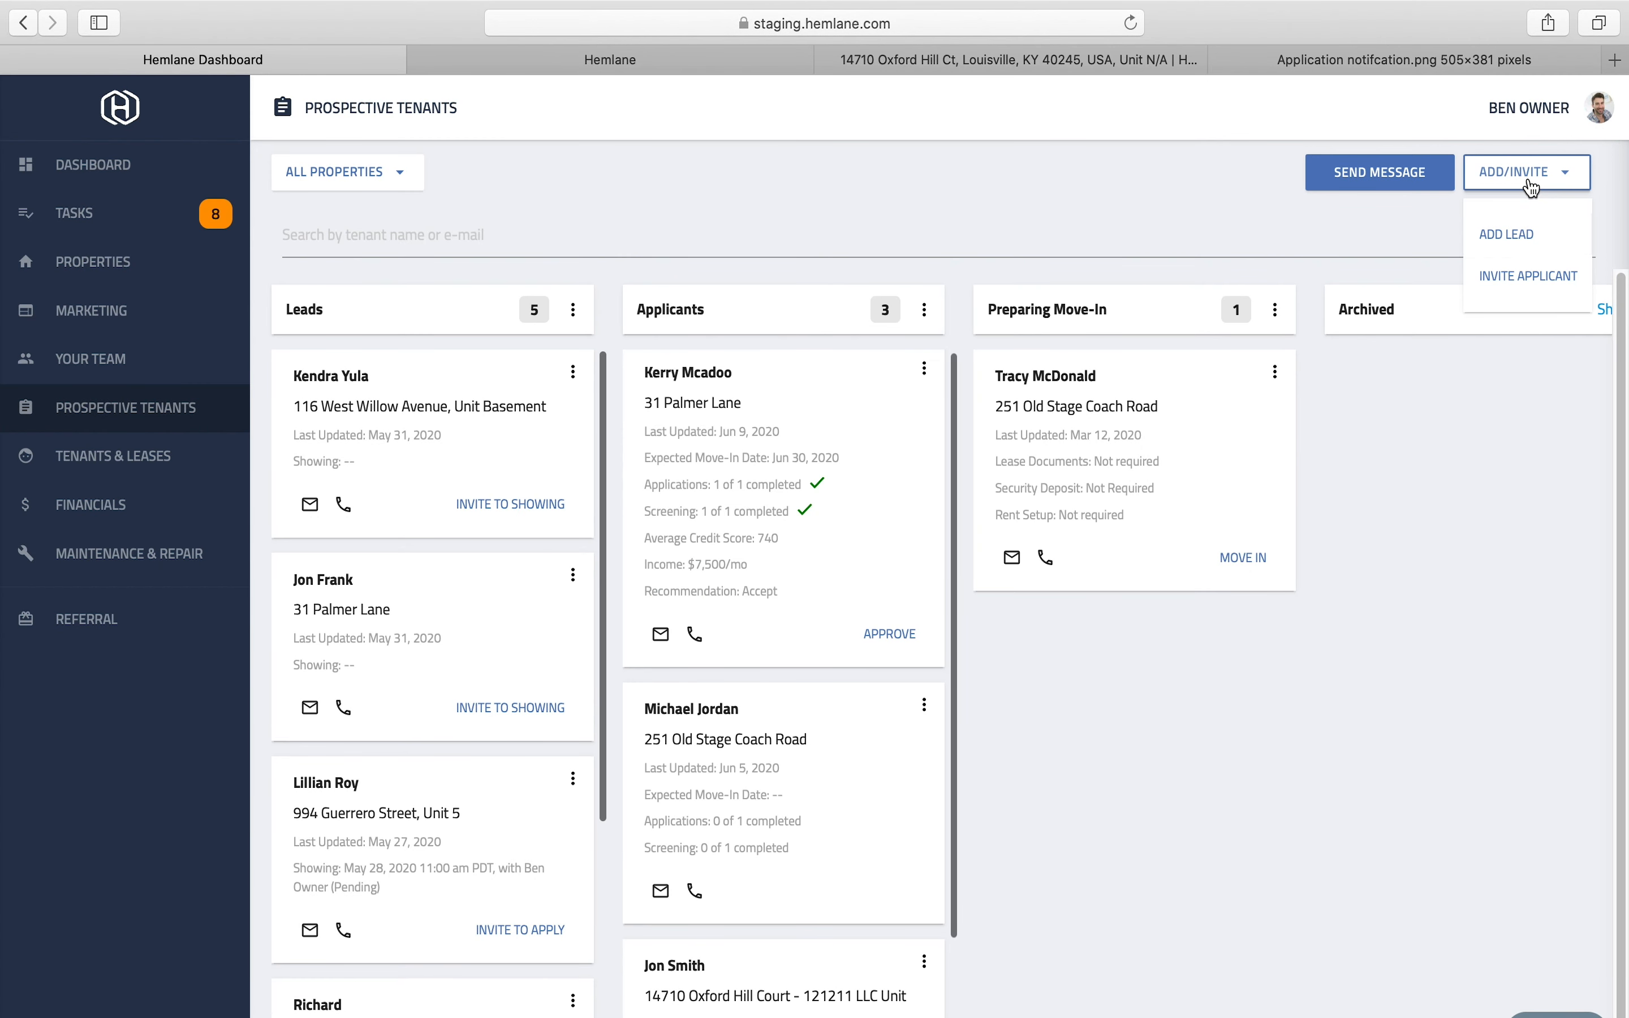
click(1528, 276)
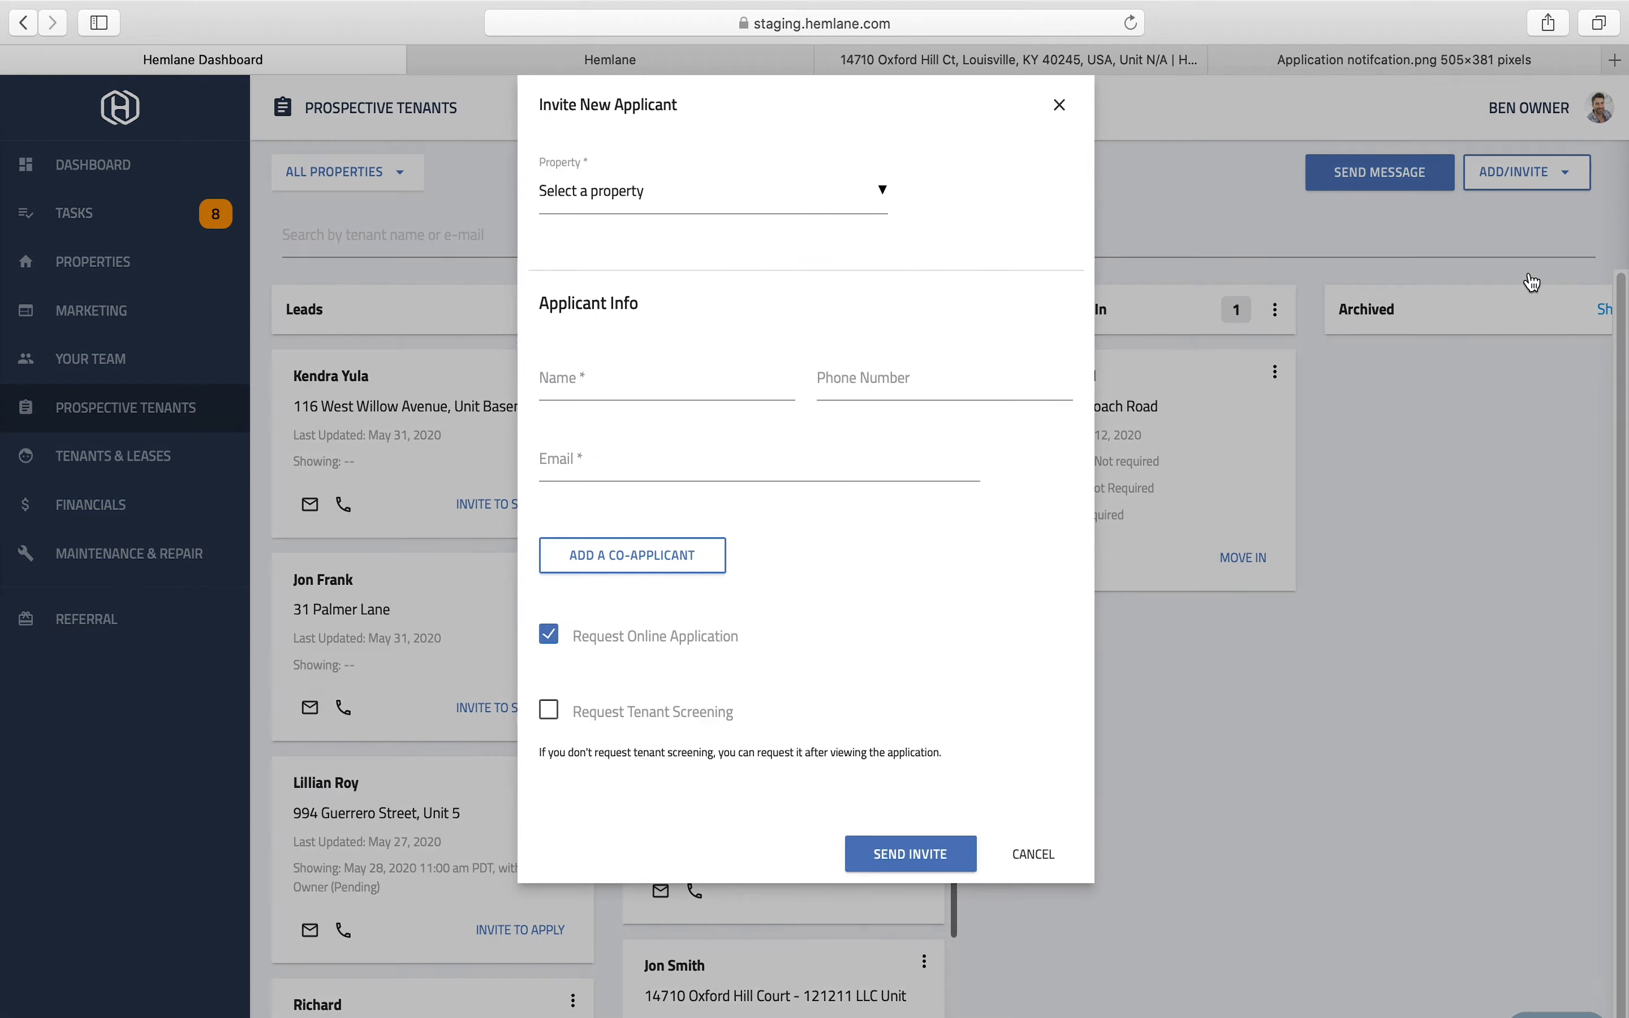
click(676, 194)
click(653, 265)
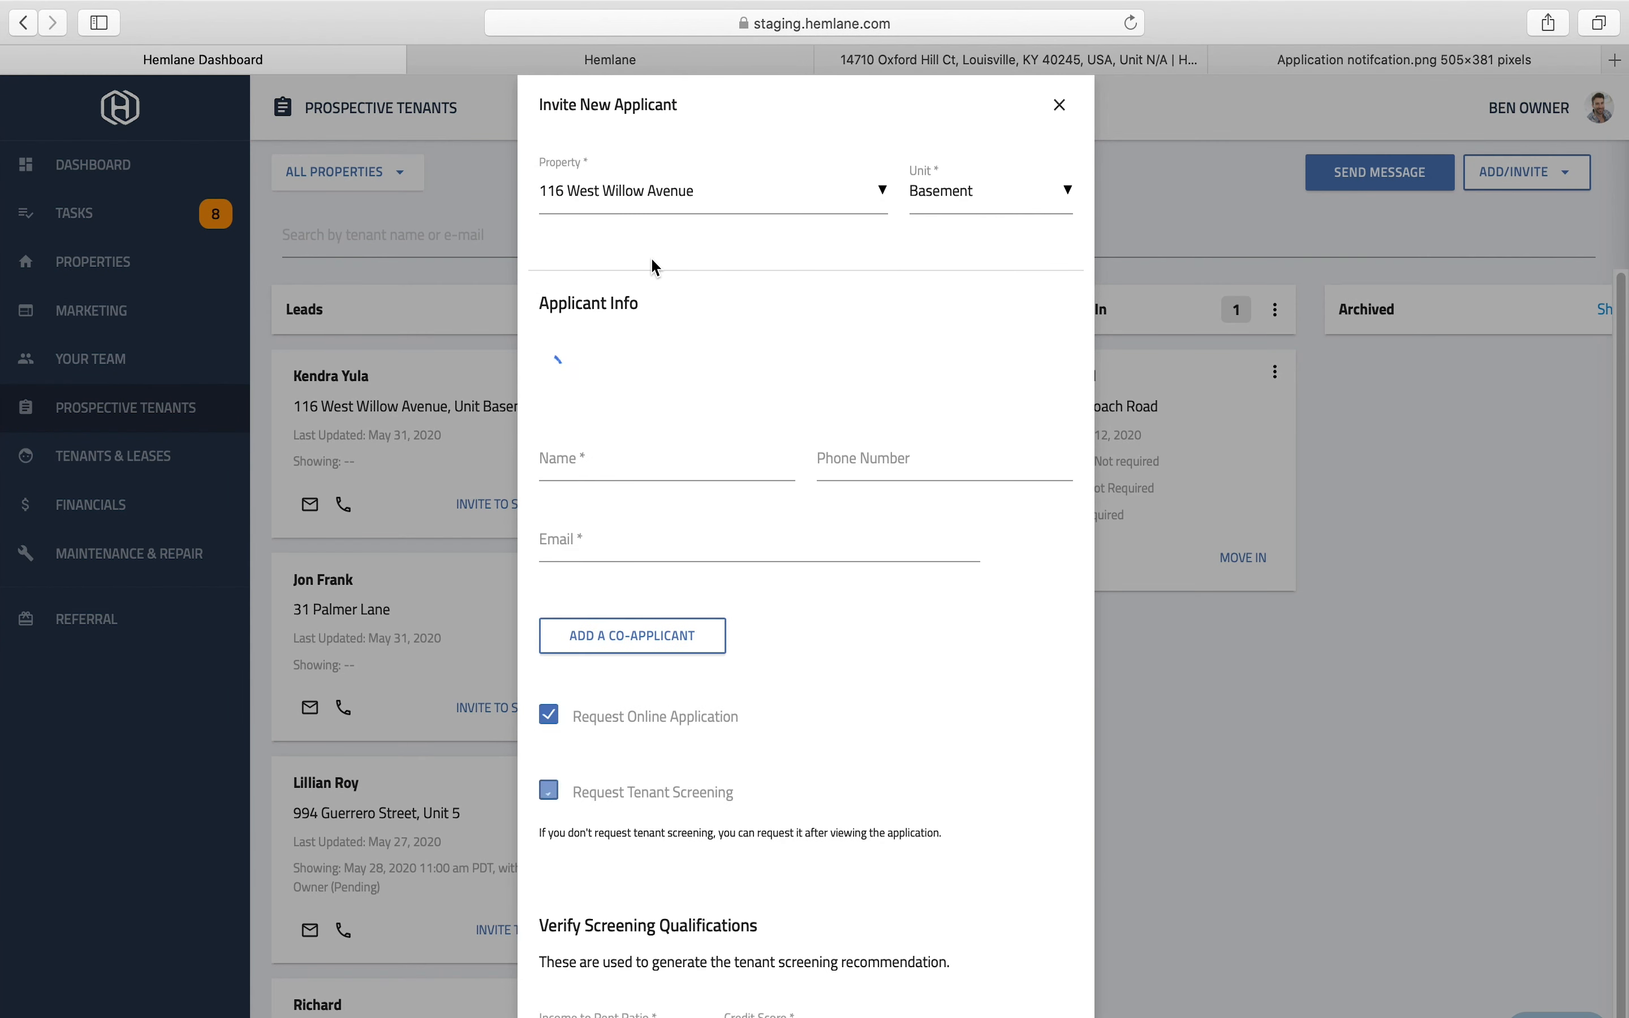
click(608, 371)
click(871, 376)
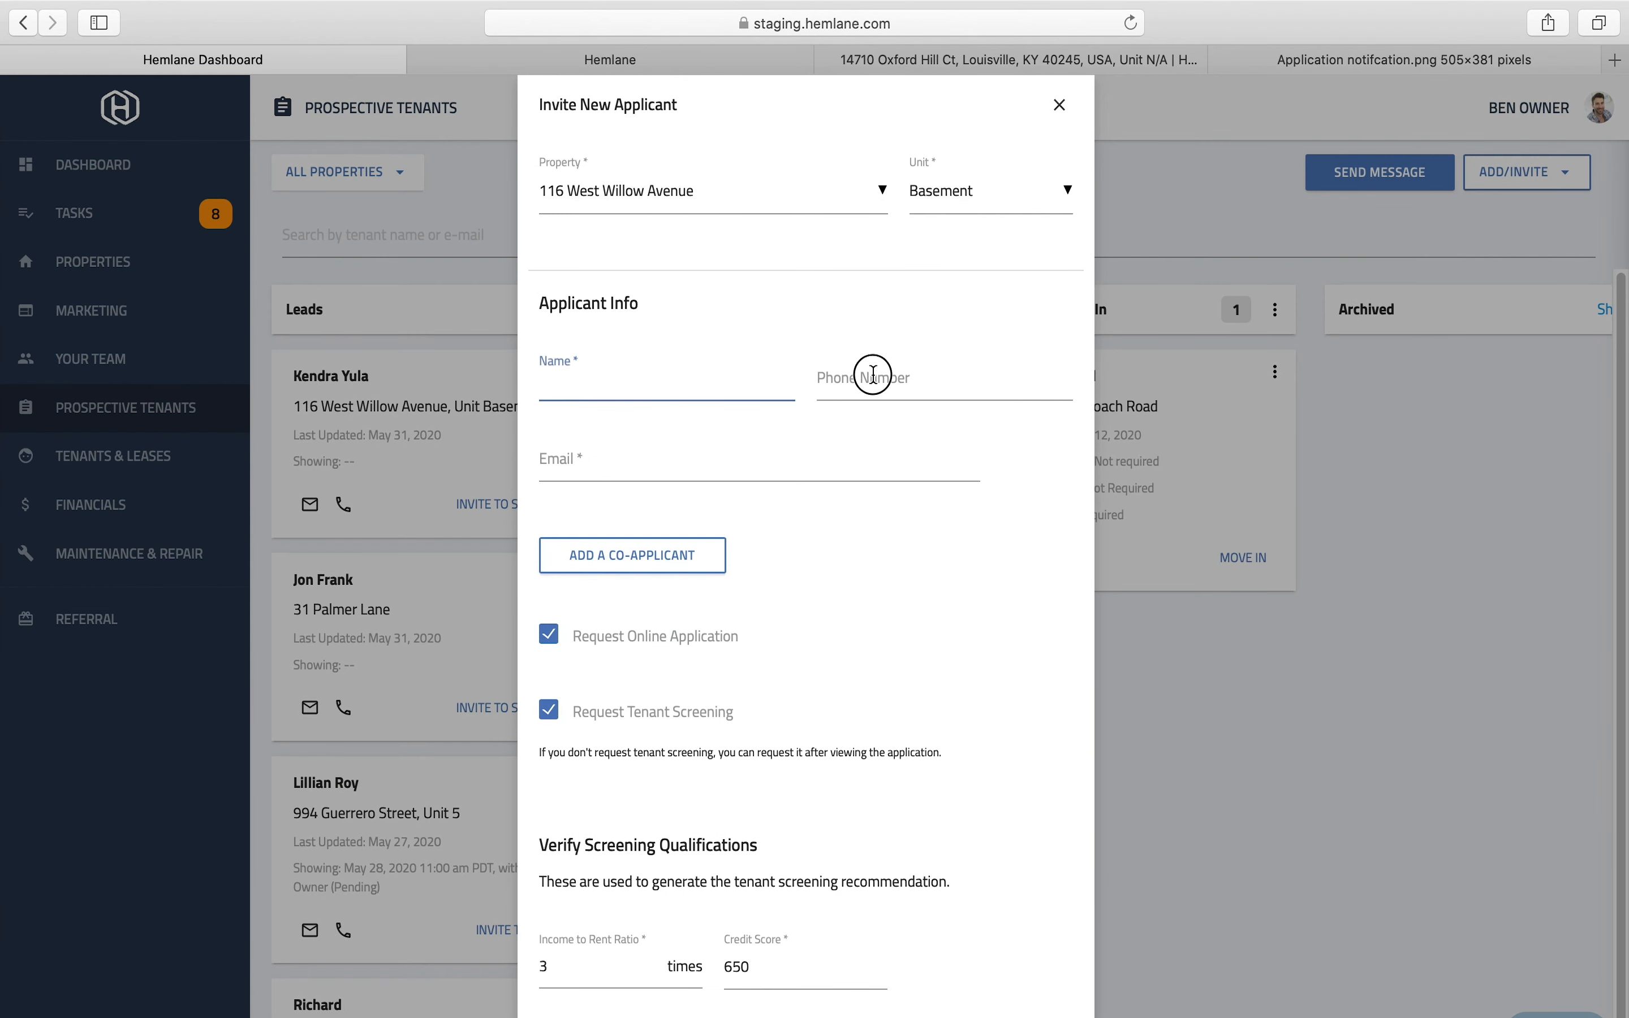
click(673, 462)
click(639, 556)
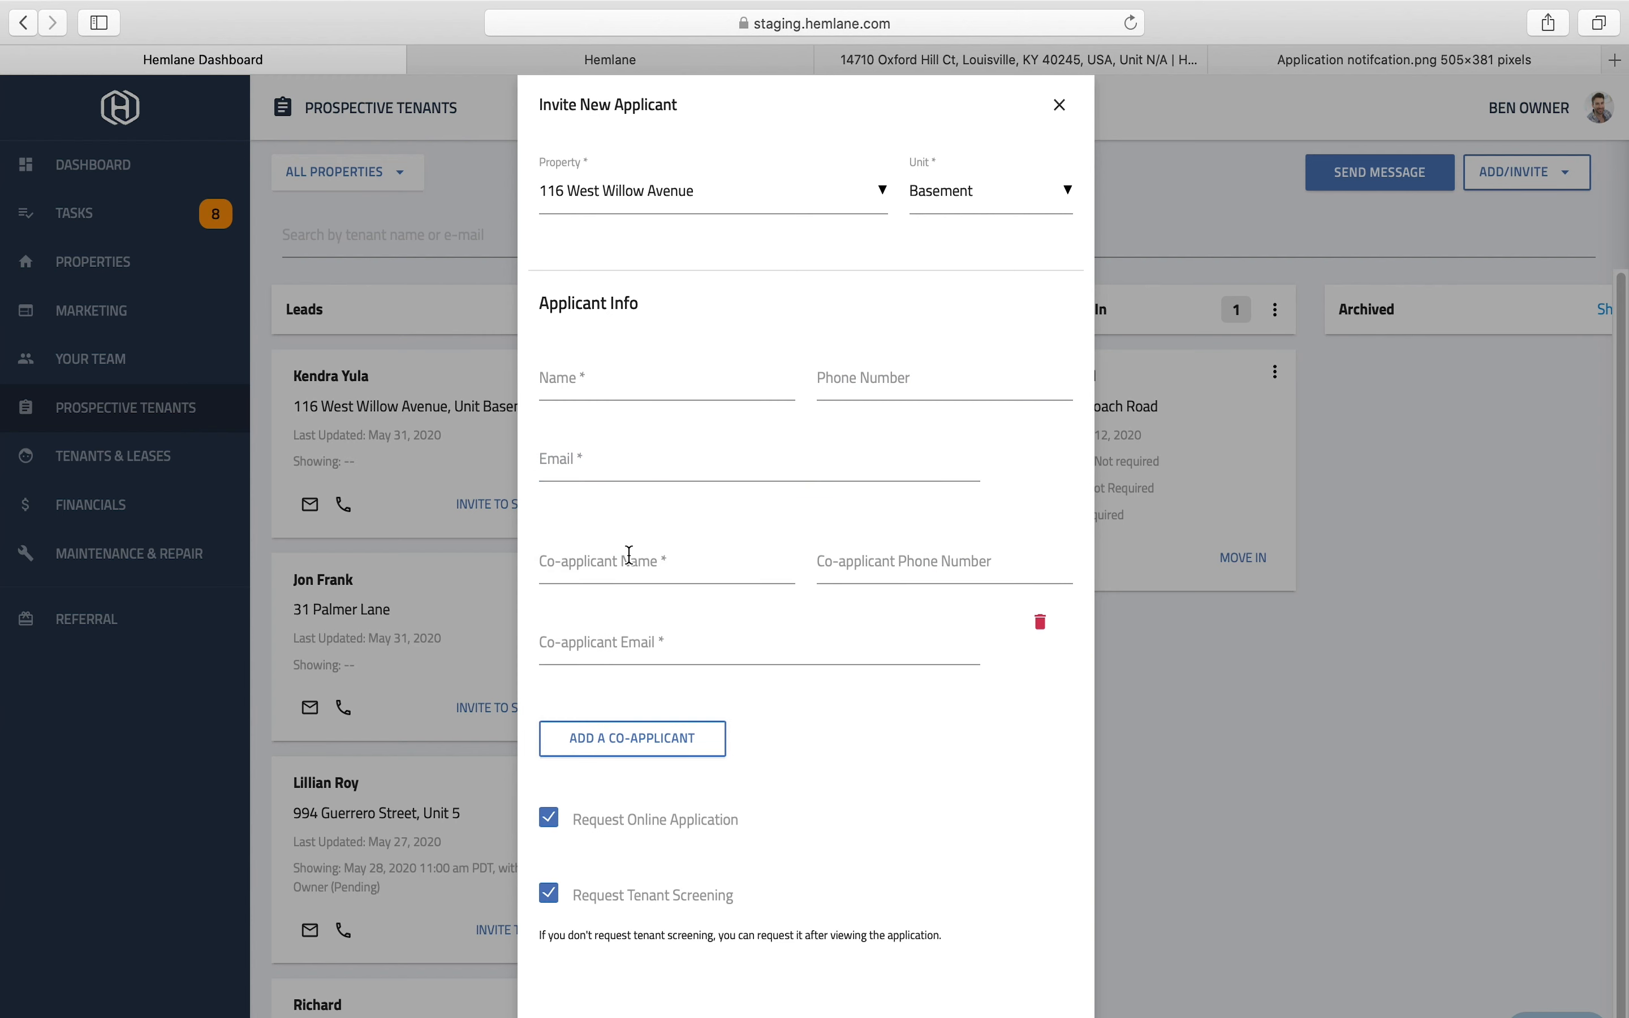
Review the application request options and screening qualifications in the invitation form, and cancel the invitation.
scroll(754, 798, down, 1)
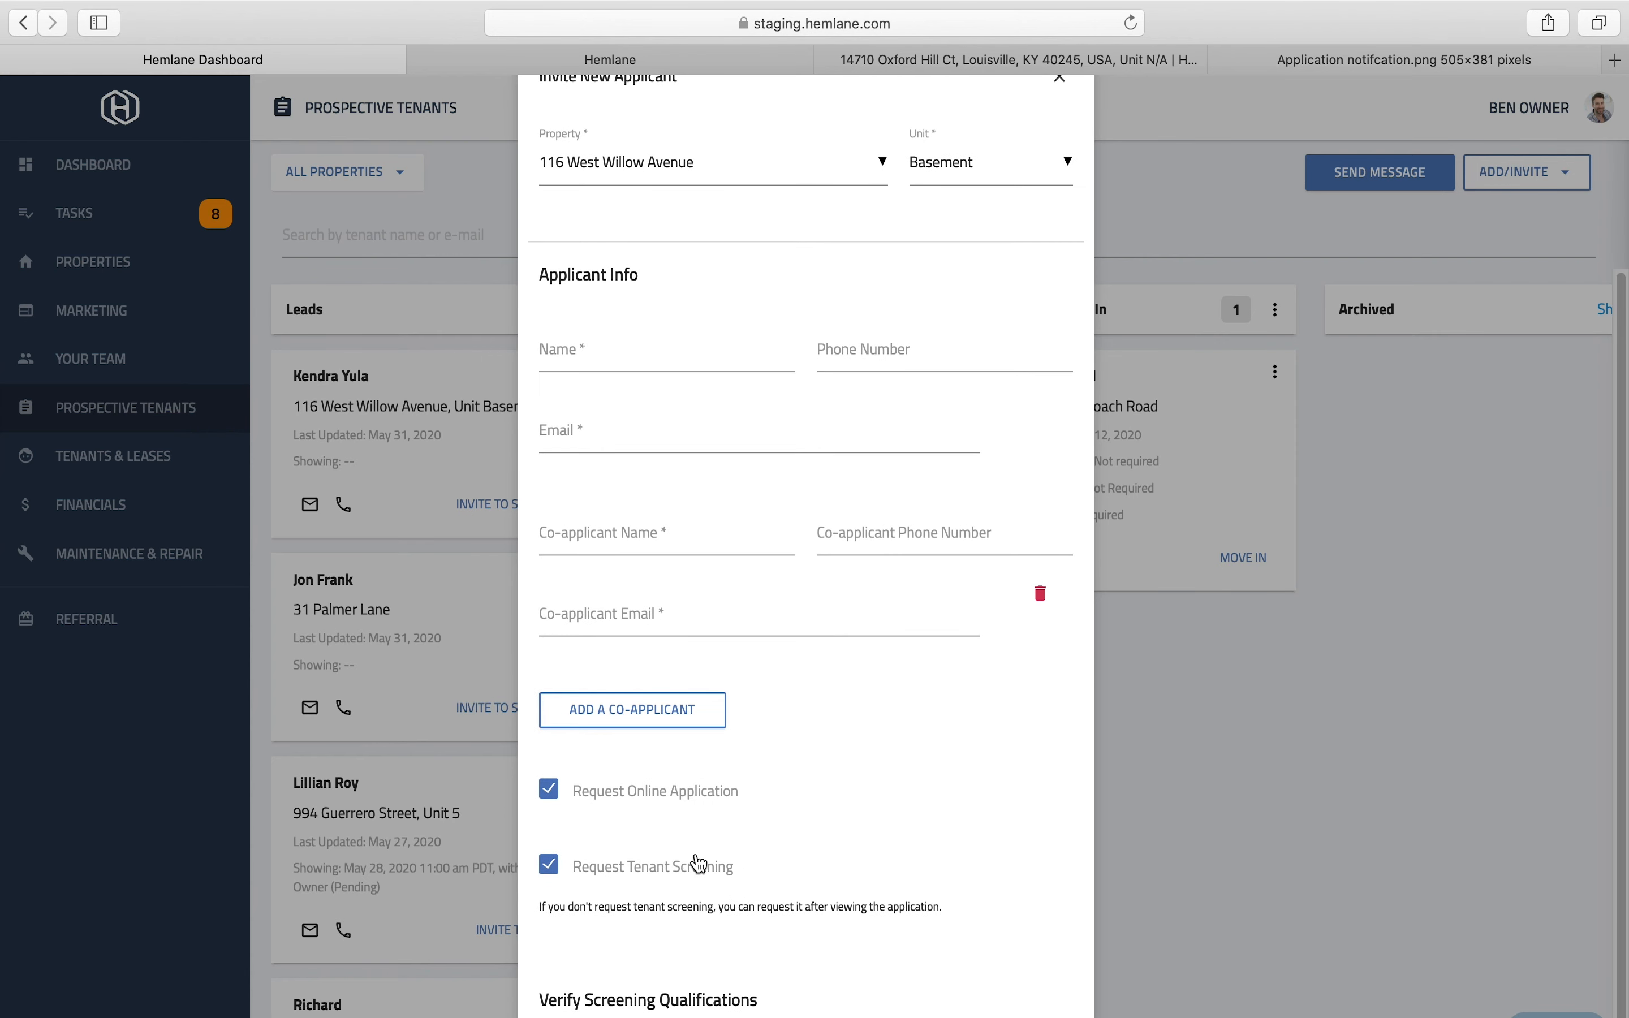
scroll(700, 864, down, 5)
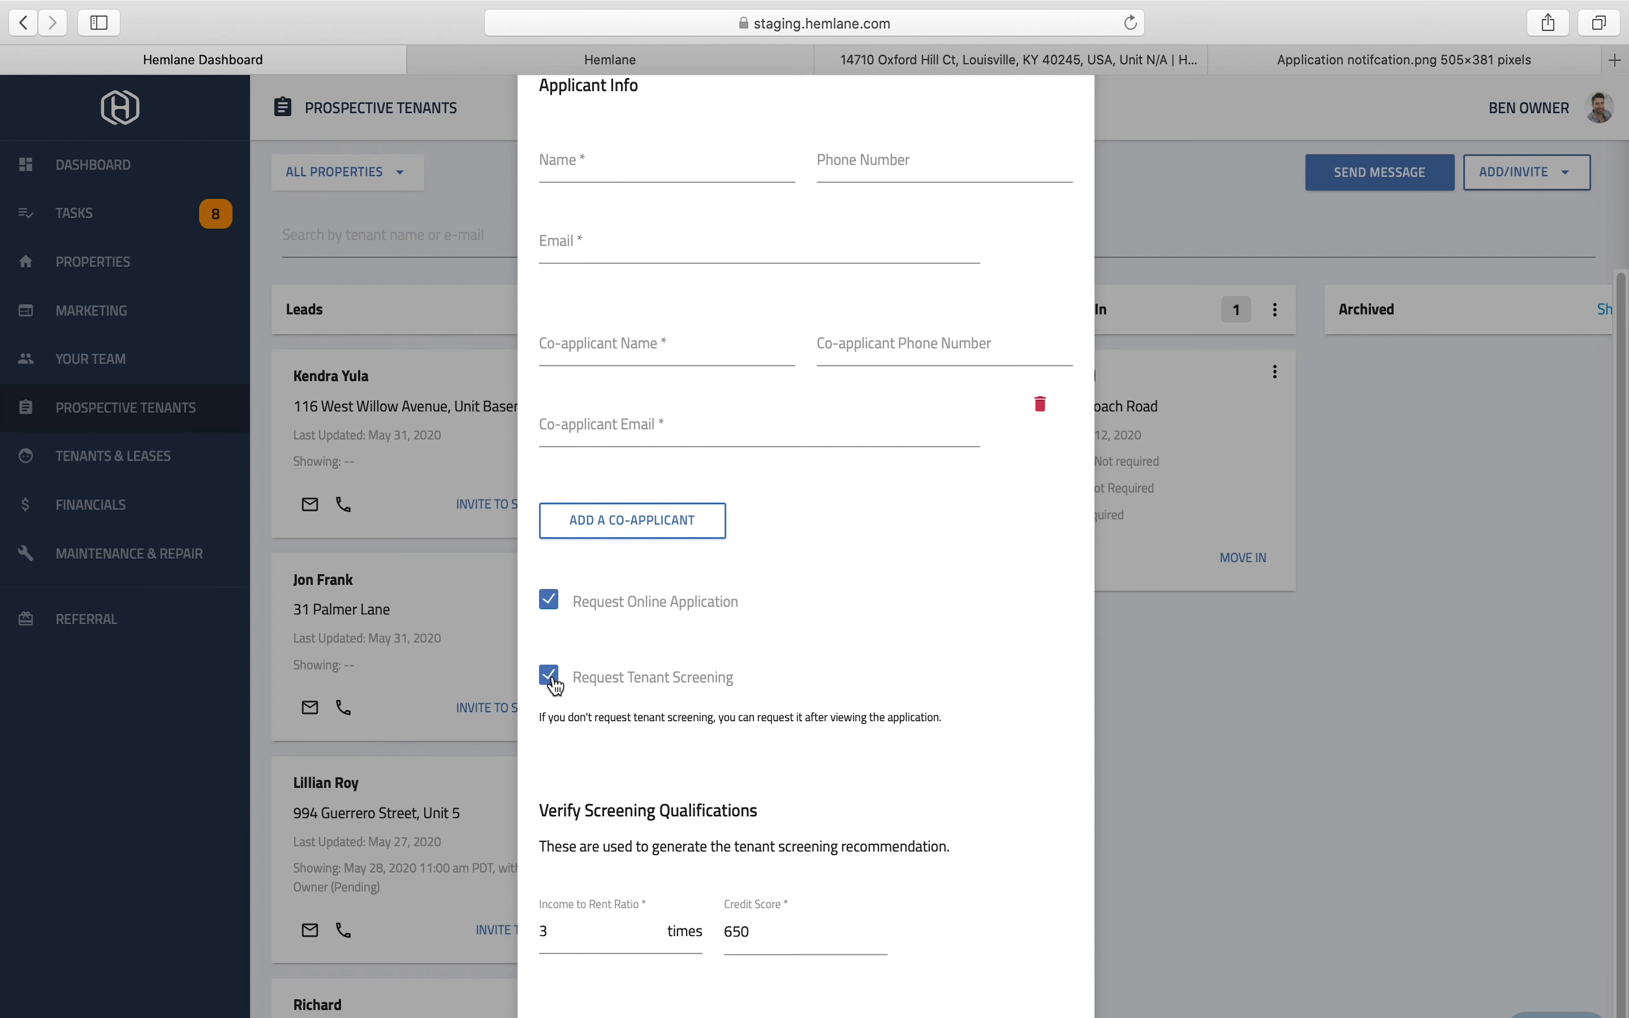
scroll(612, 740, down, 4)
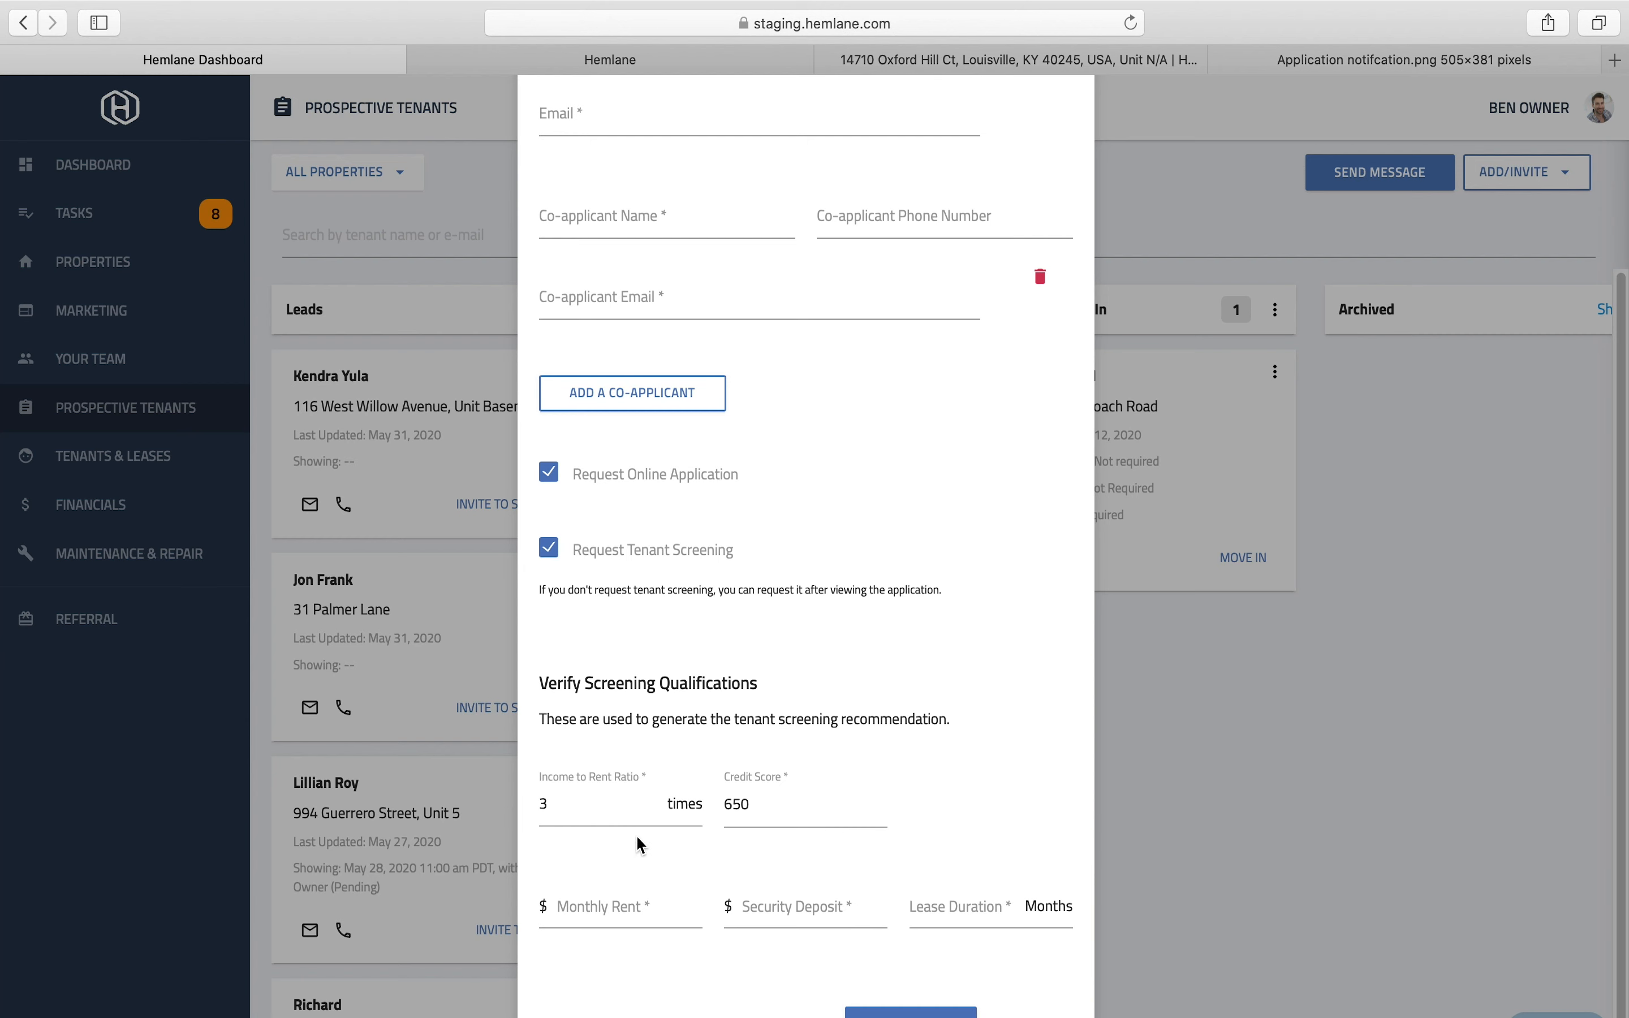
click(582, 815)
click(1019, 1006)
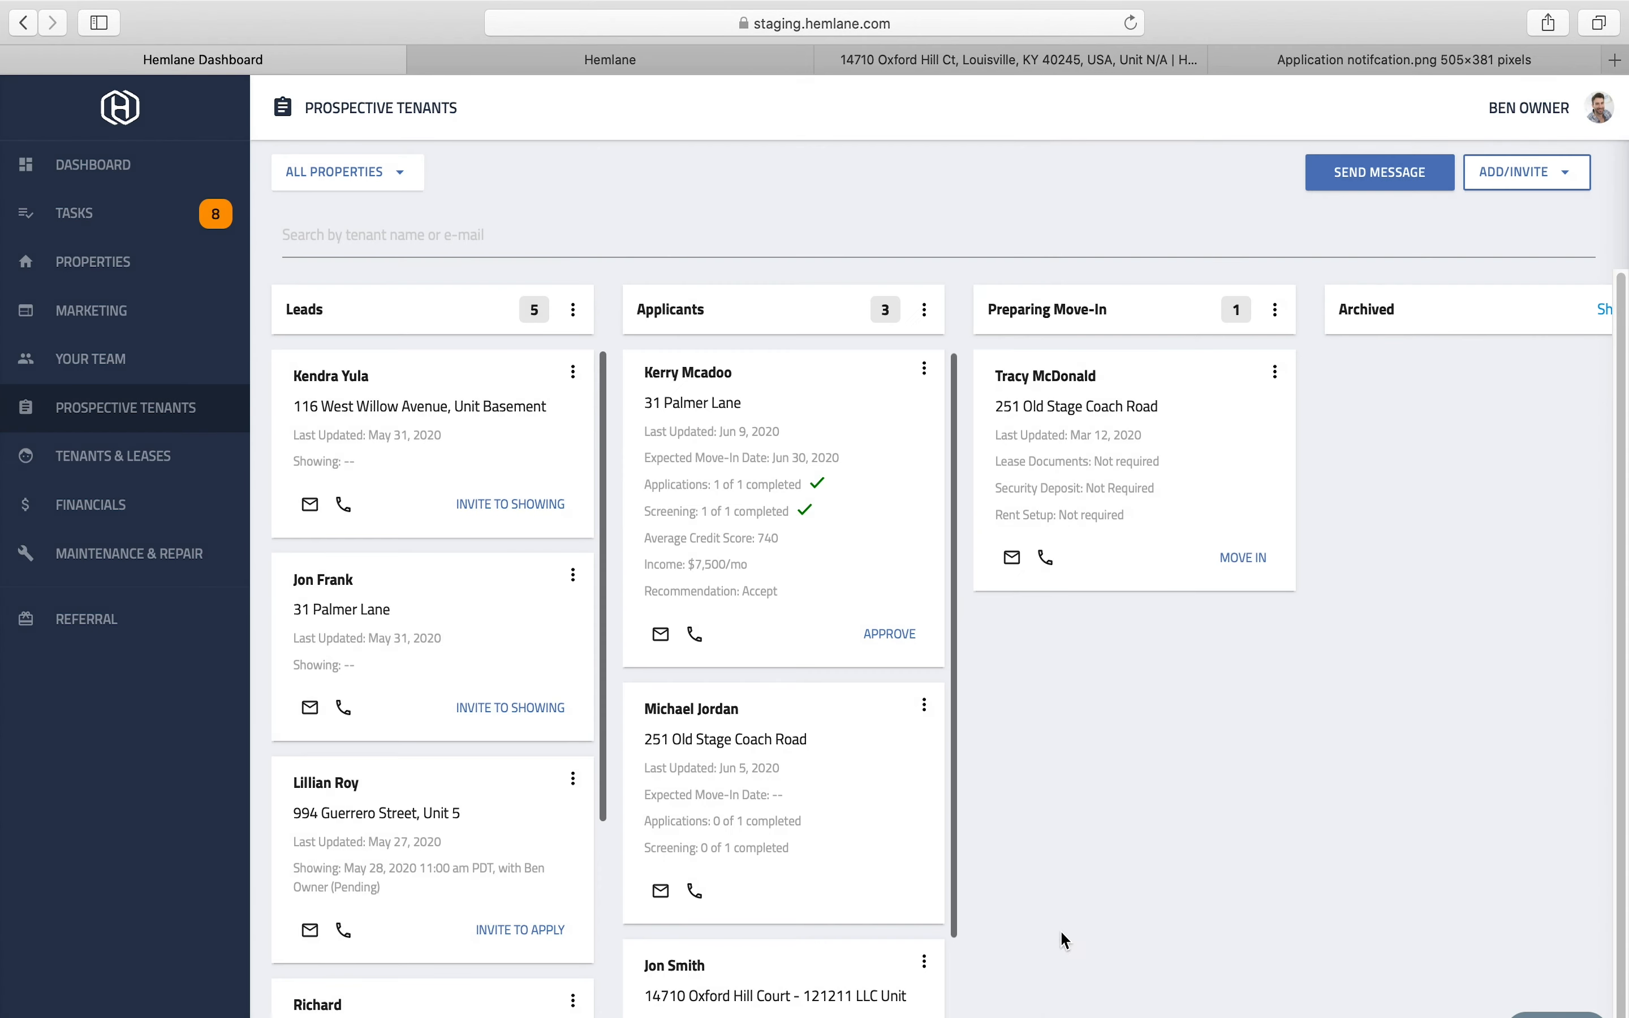
Open the submitted rental application of the Palmer Lane applicant whose application and screening are complete.
click(718, 457)
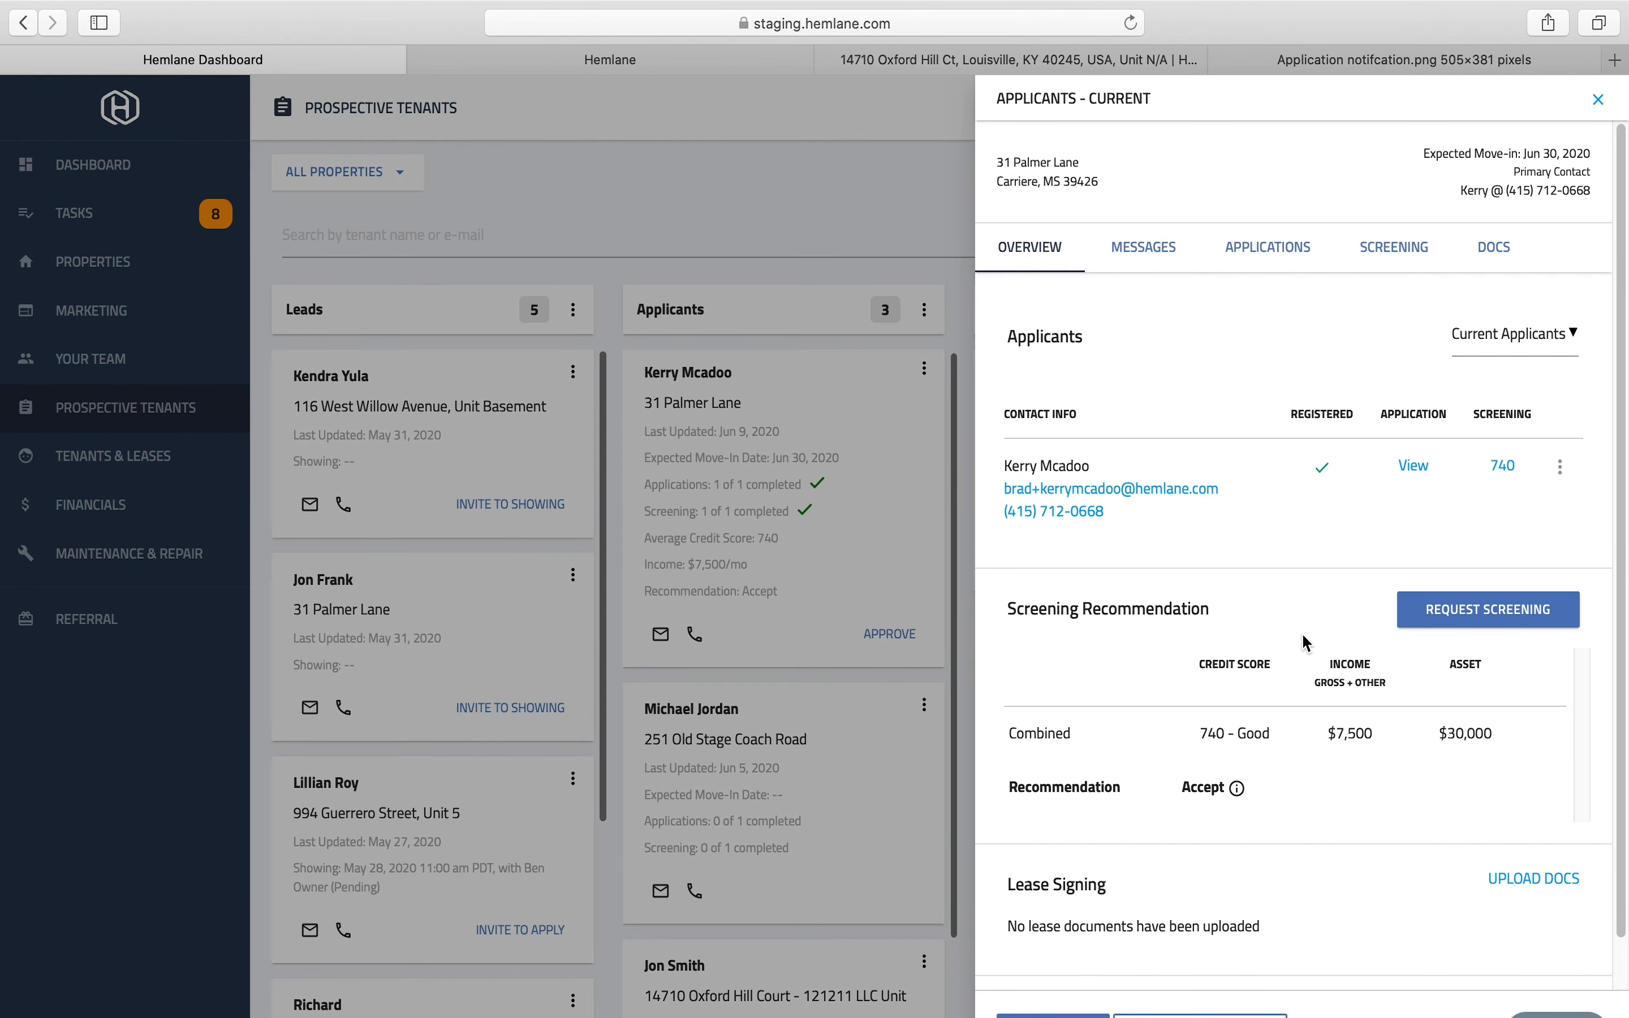
click(1265, 248)
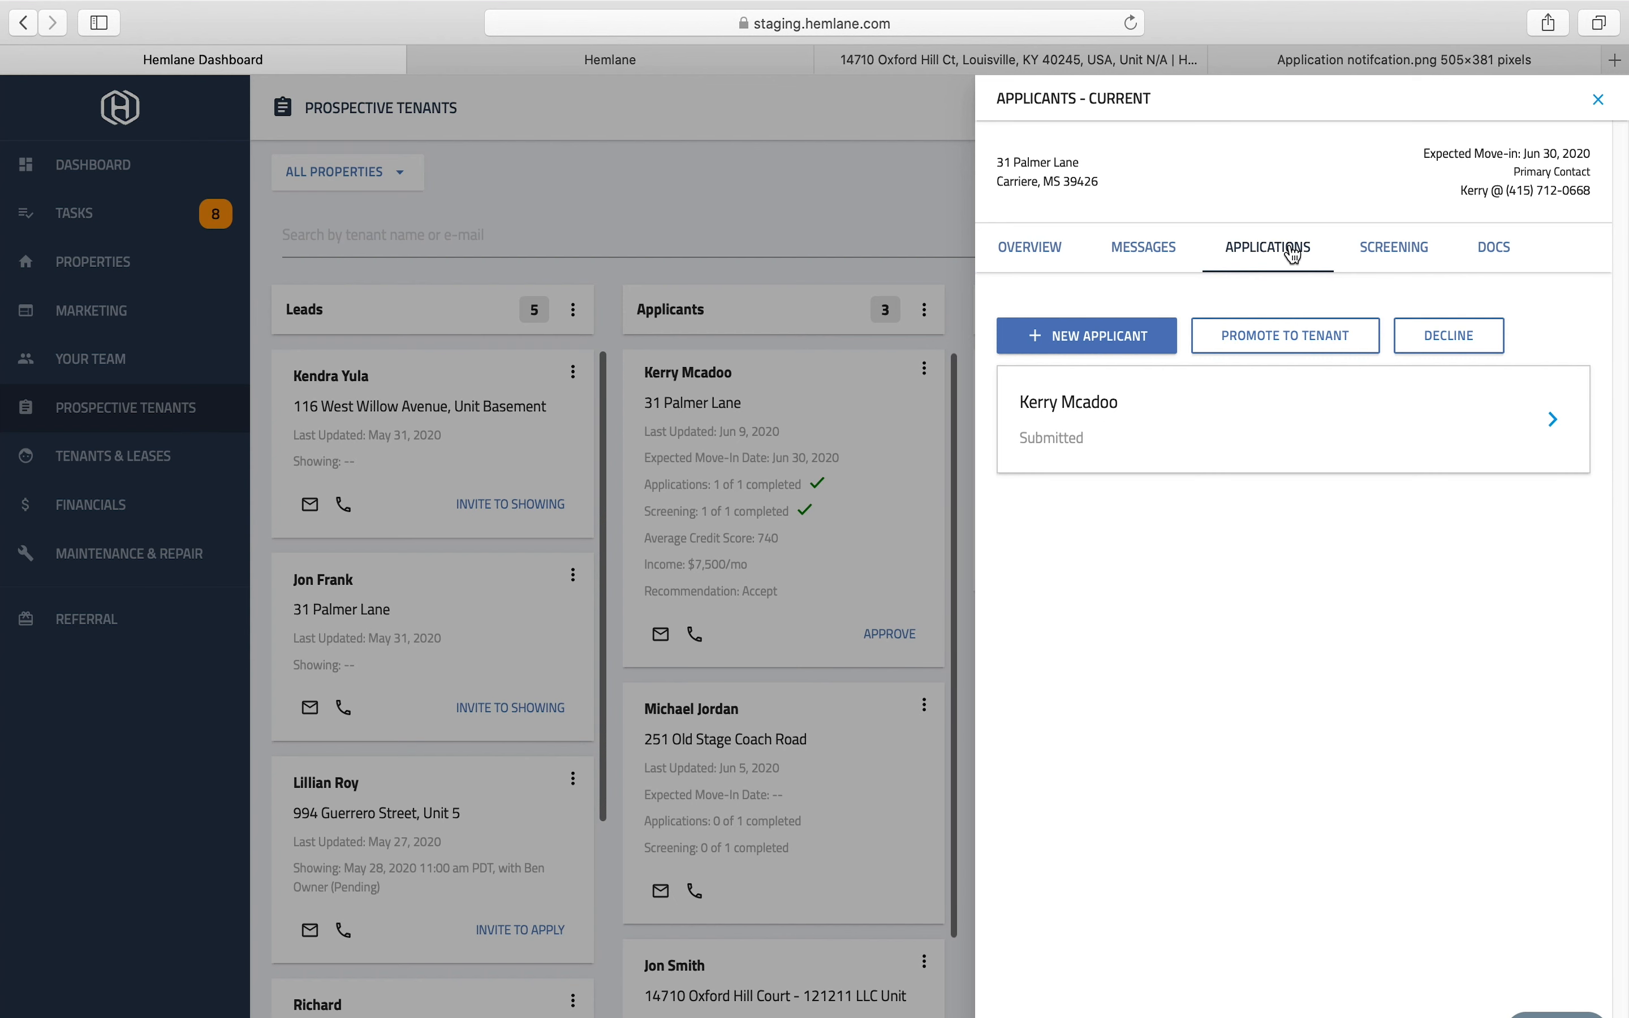
click(1088, 426)
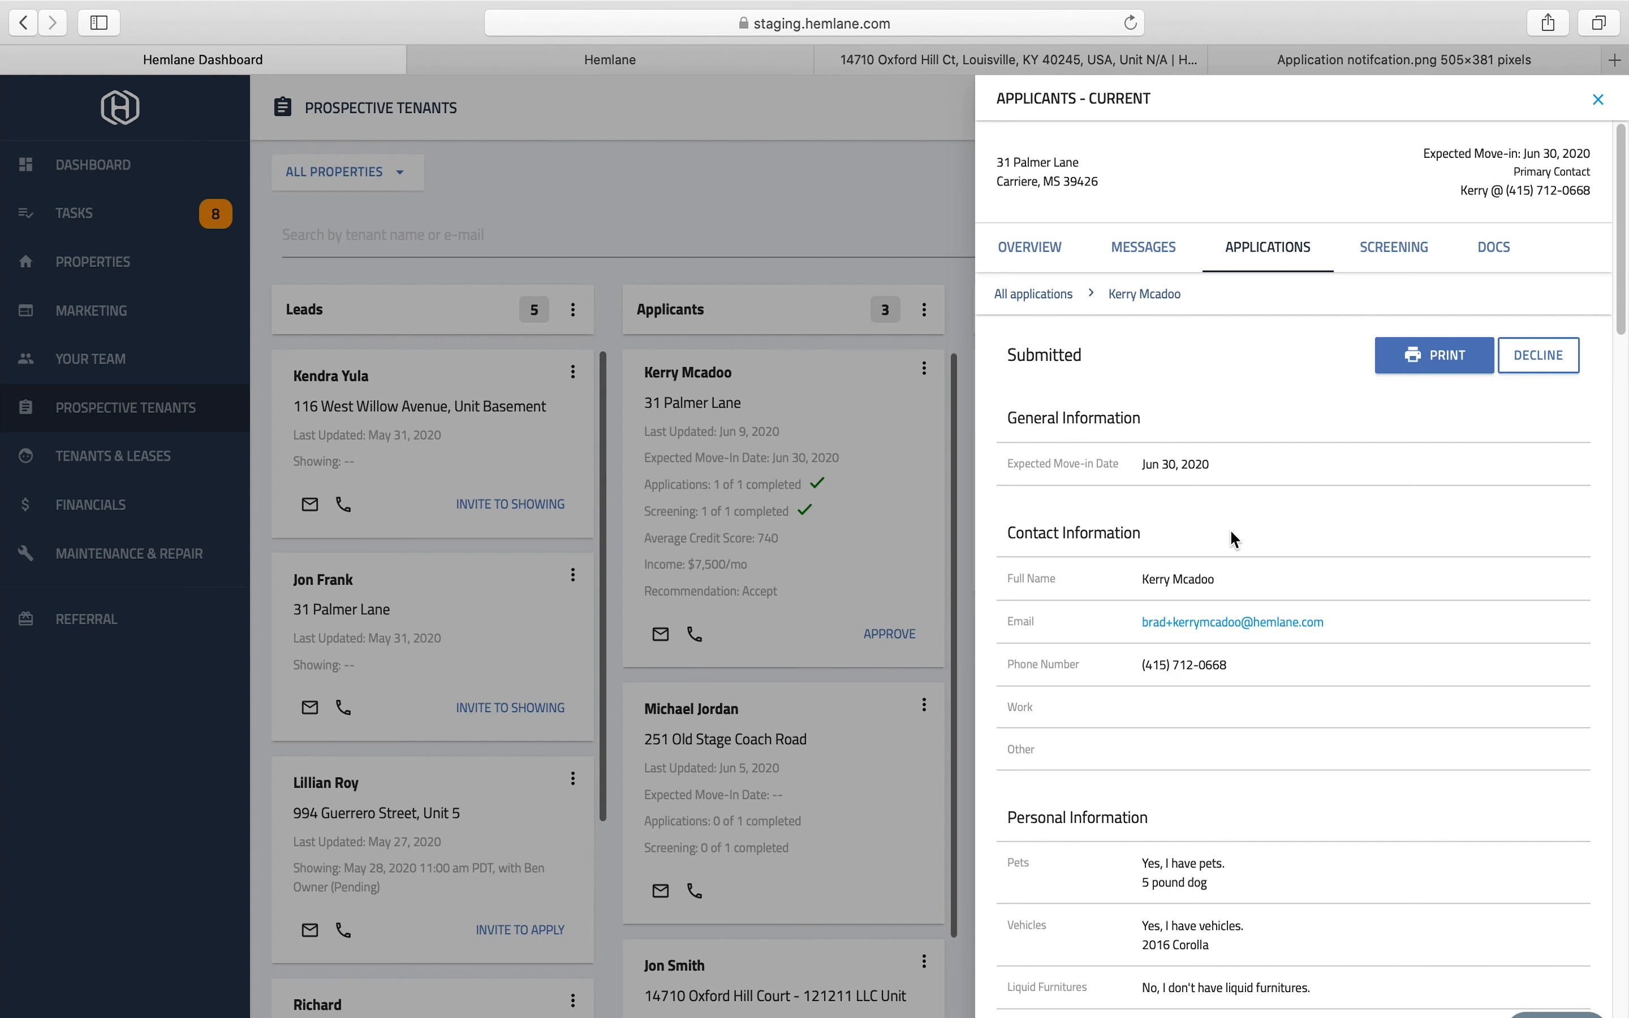
Examine the application's contact and personal details, residence and employment history, assets, reference, uploaded documents and signed authorization.
scroll(1229, 567, down, 3)
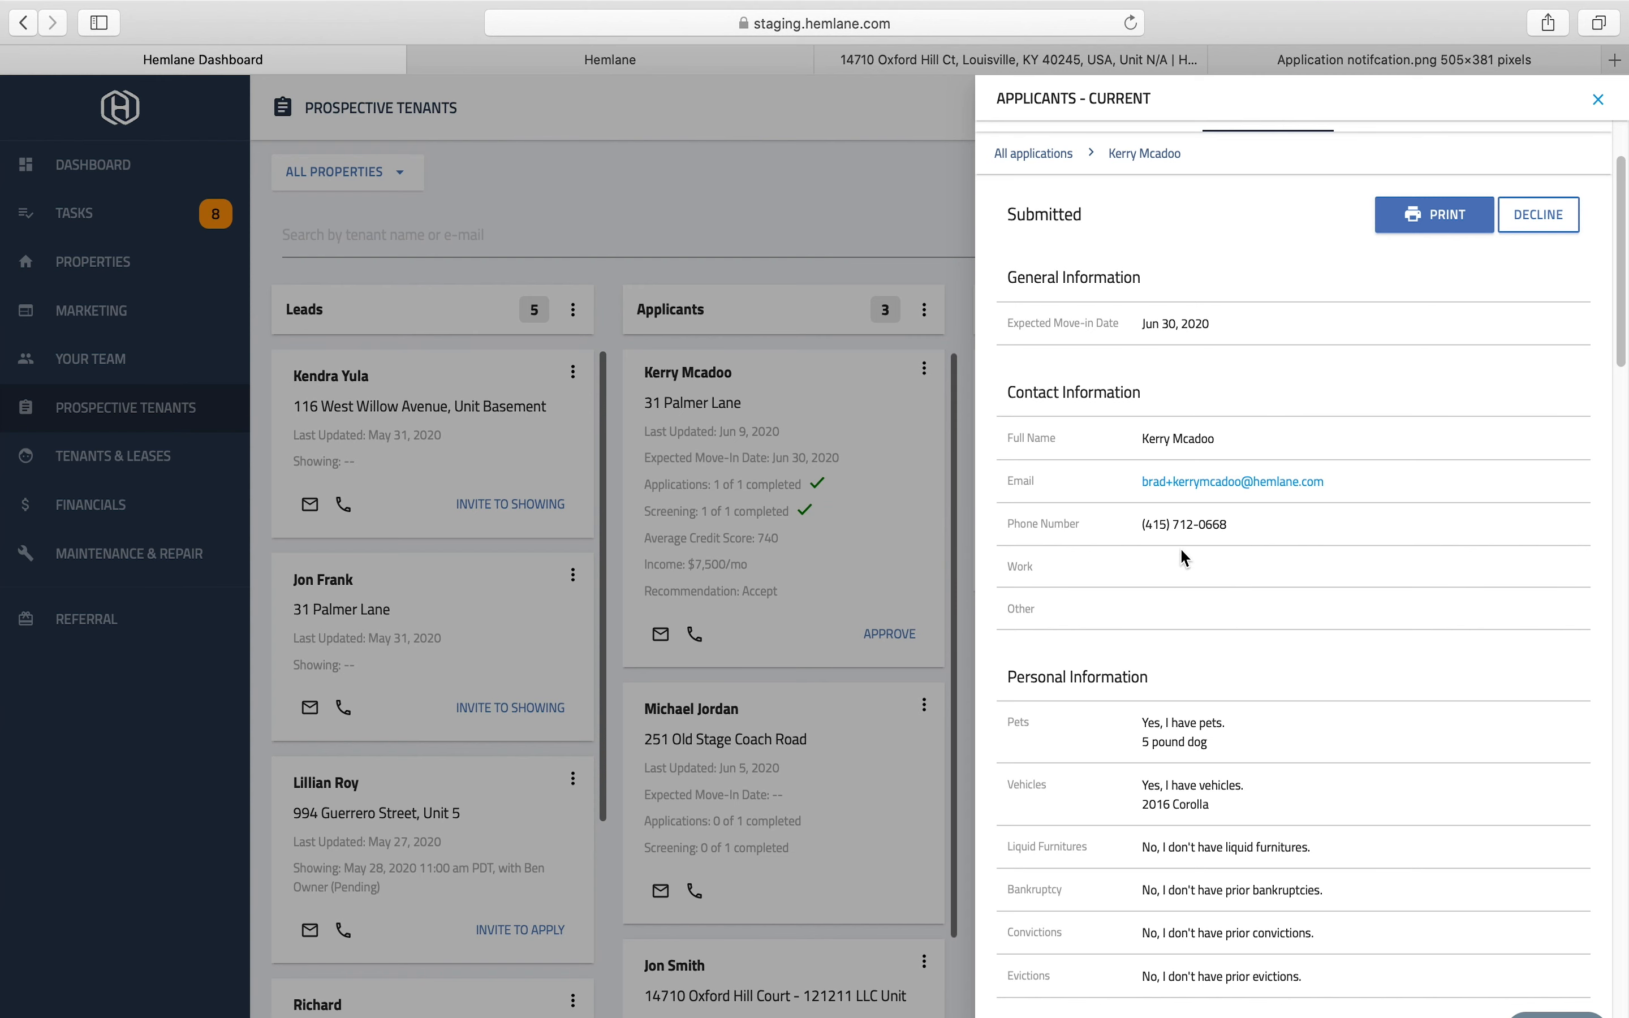
scroll(1174, 546, down, 2)
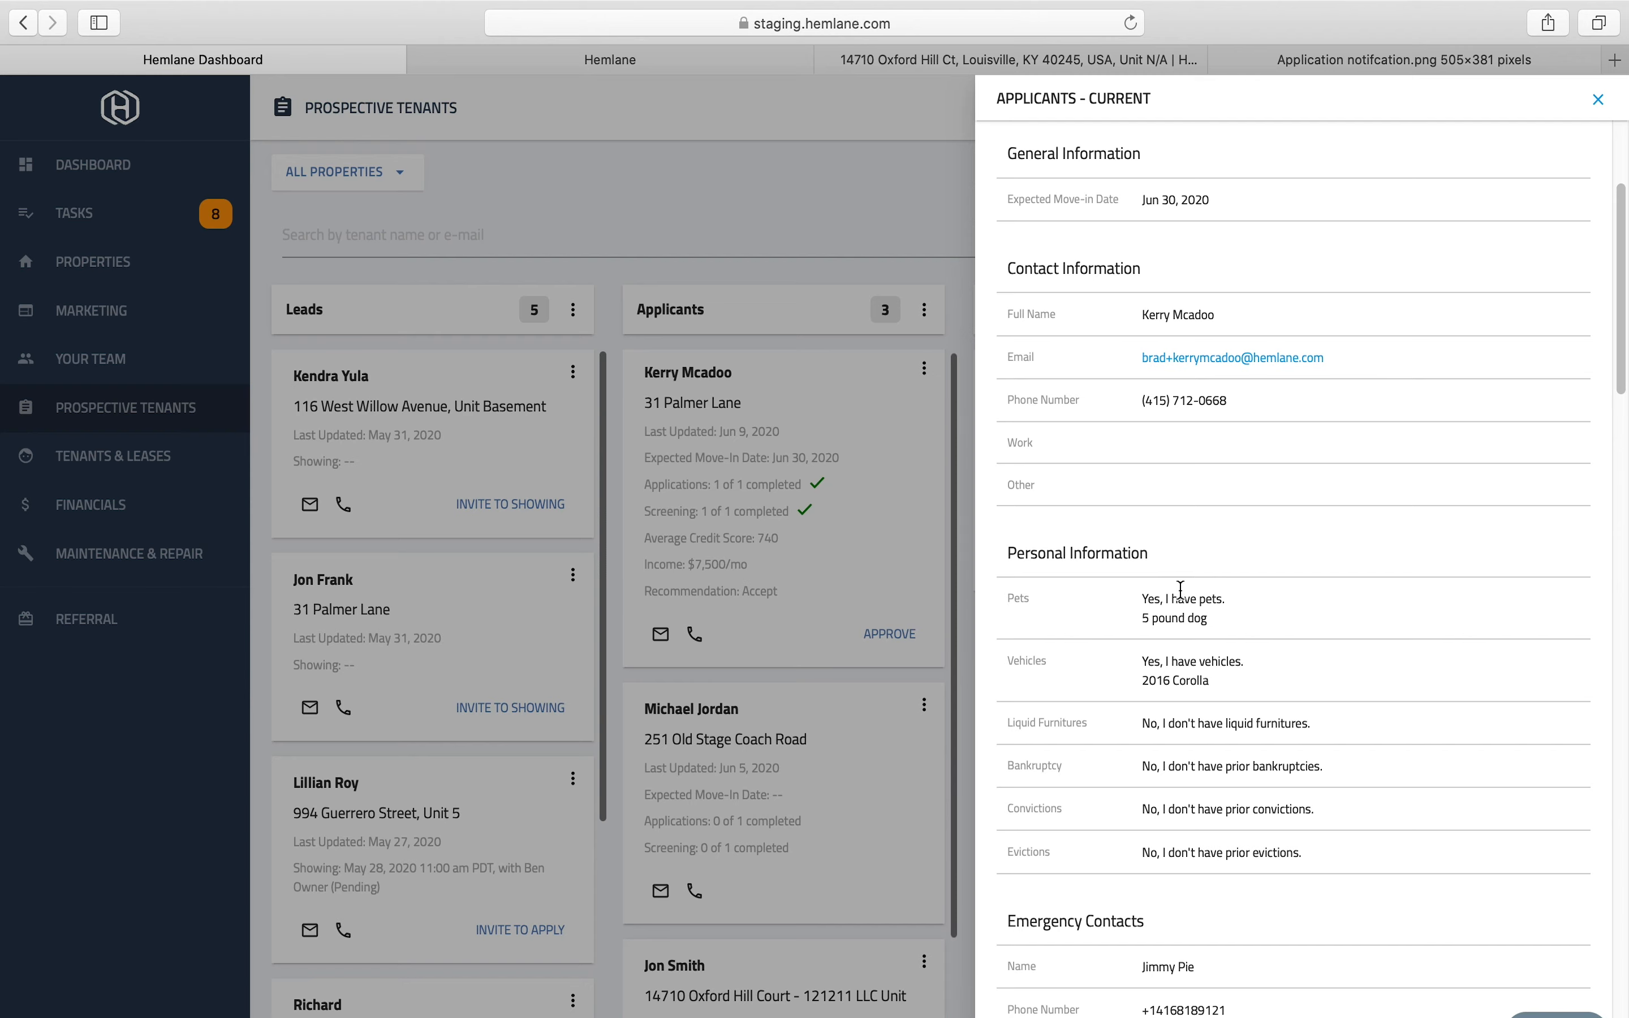
scroll(1181, 591, down, 7)
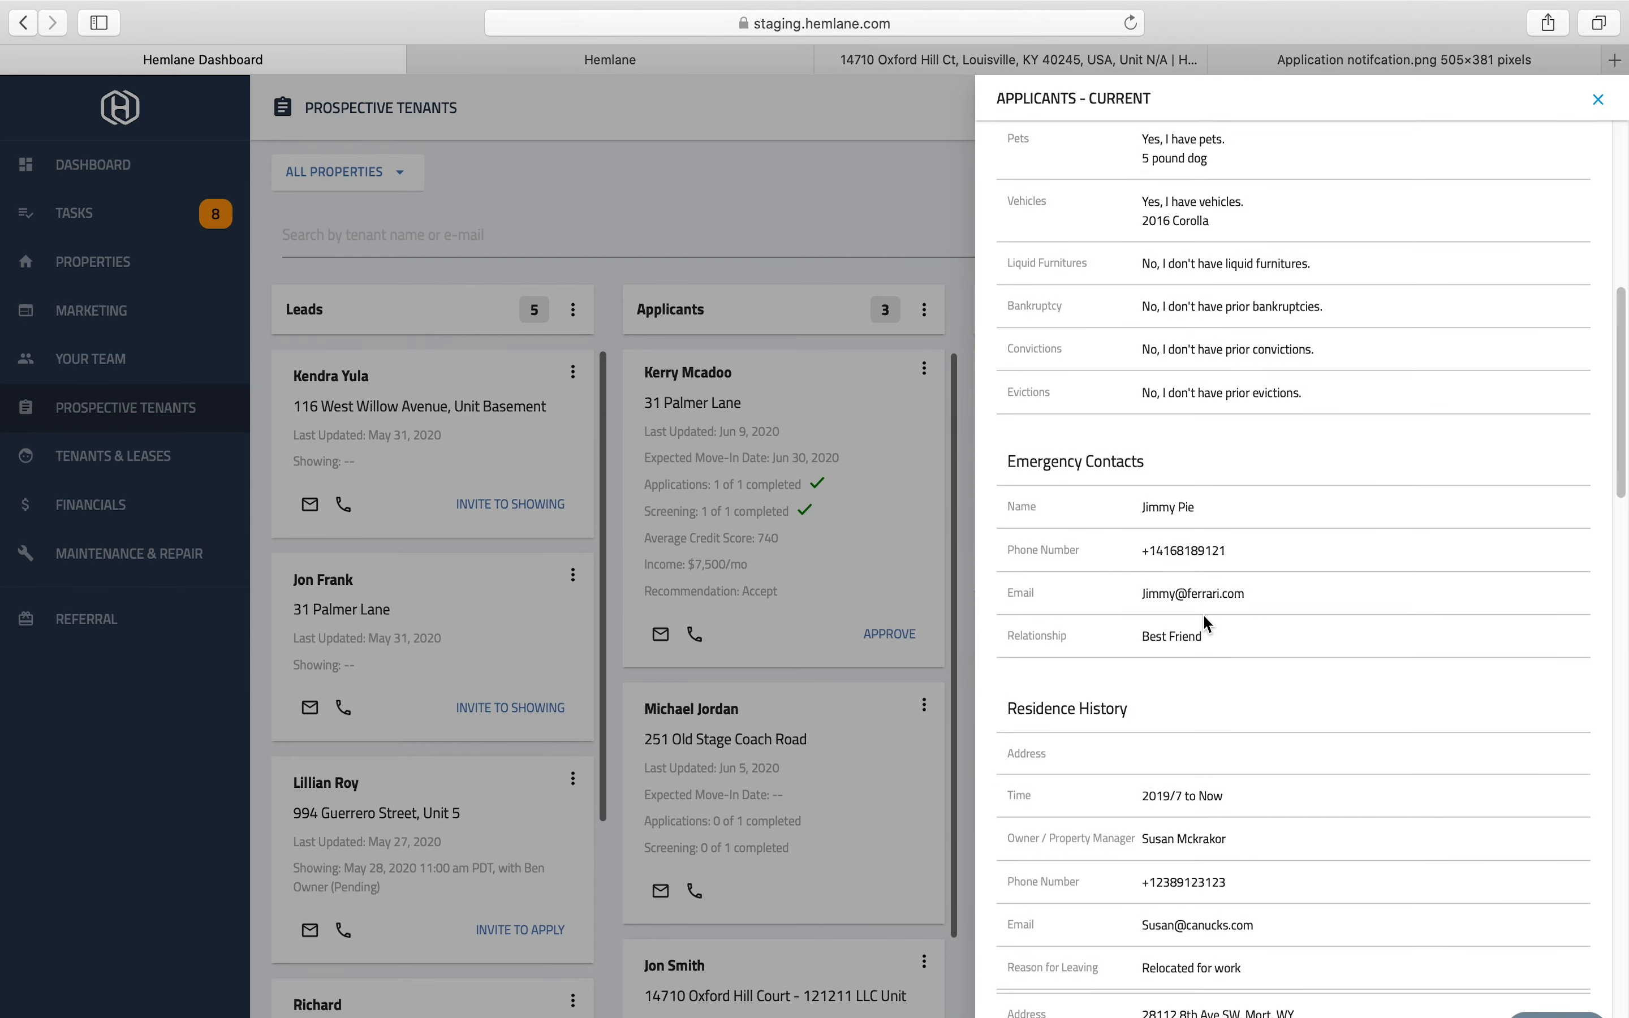
scroll(1204, 618, down, 10)
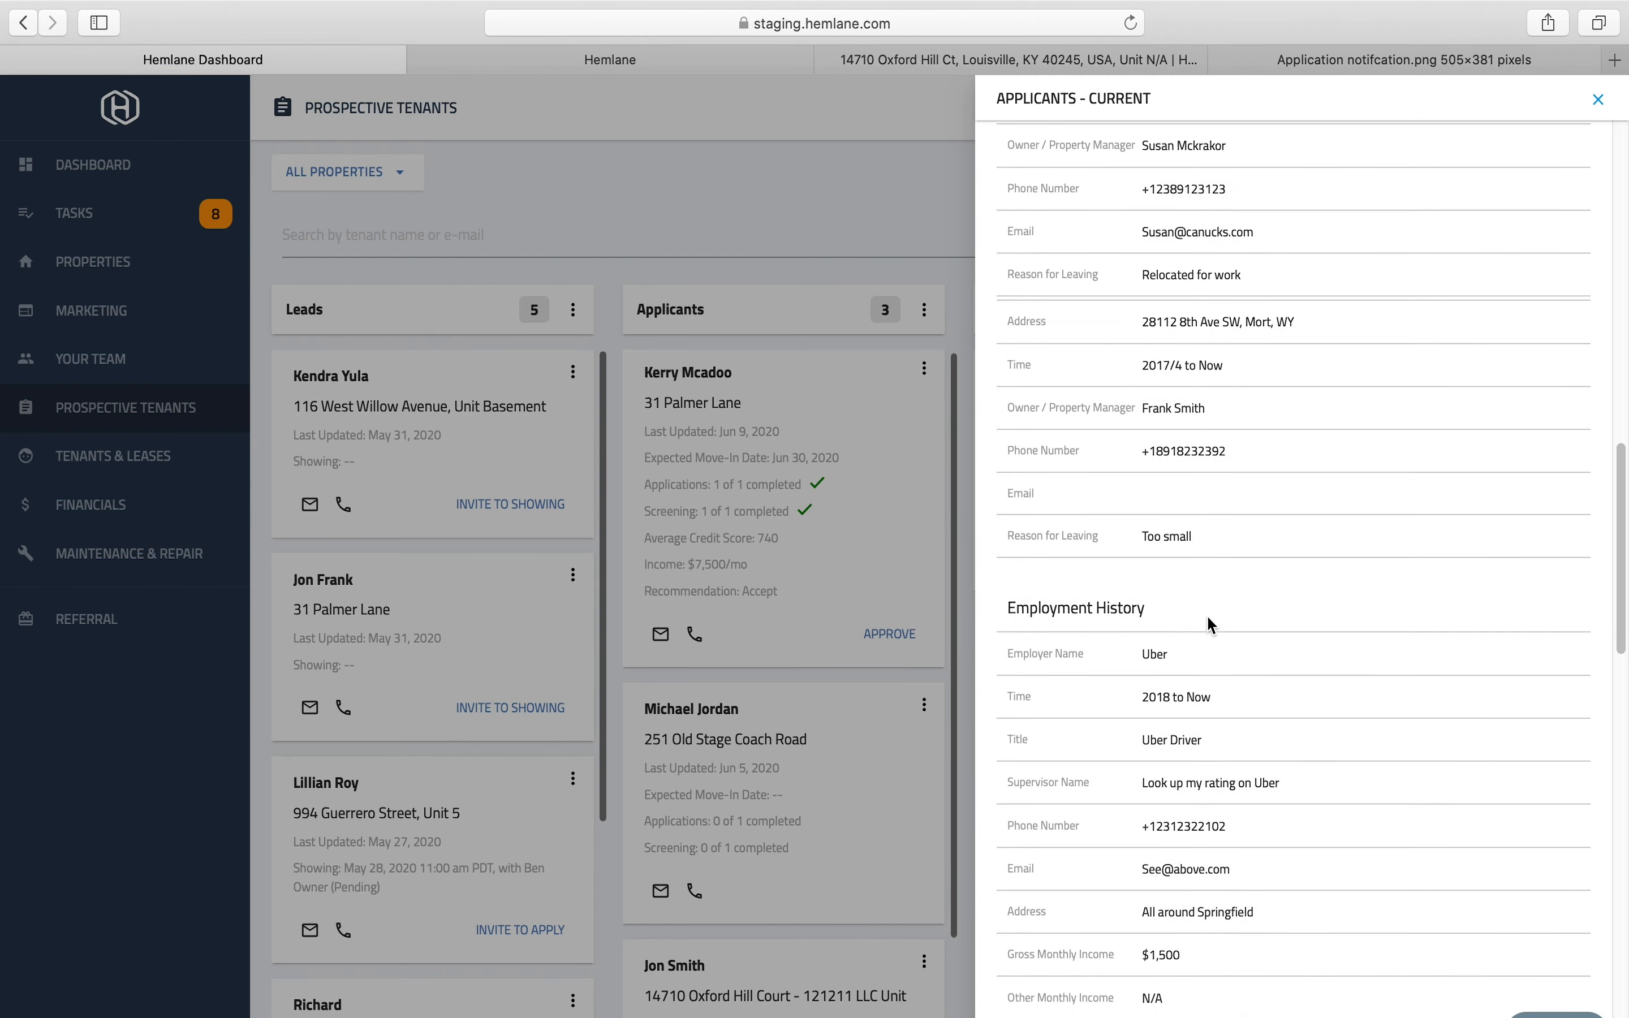
scroll(1207, 620, down, 10)
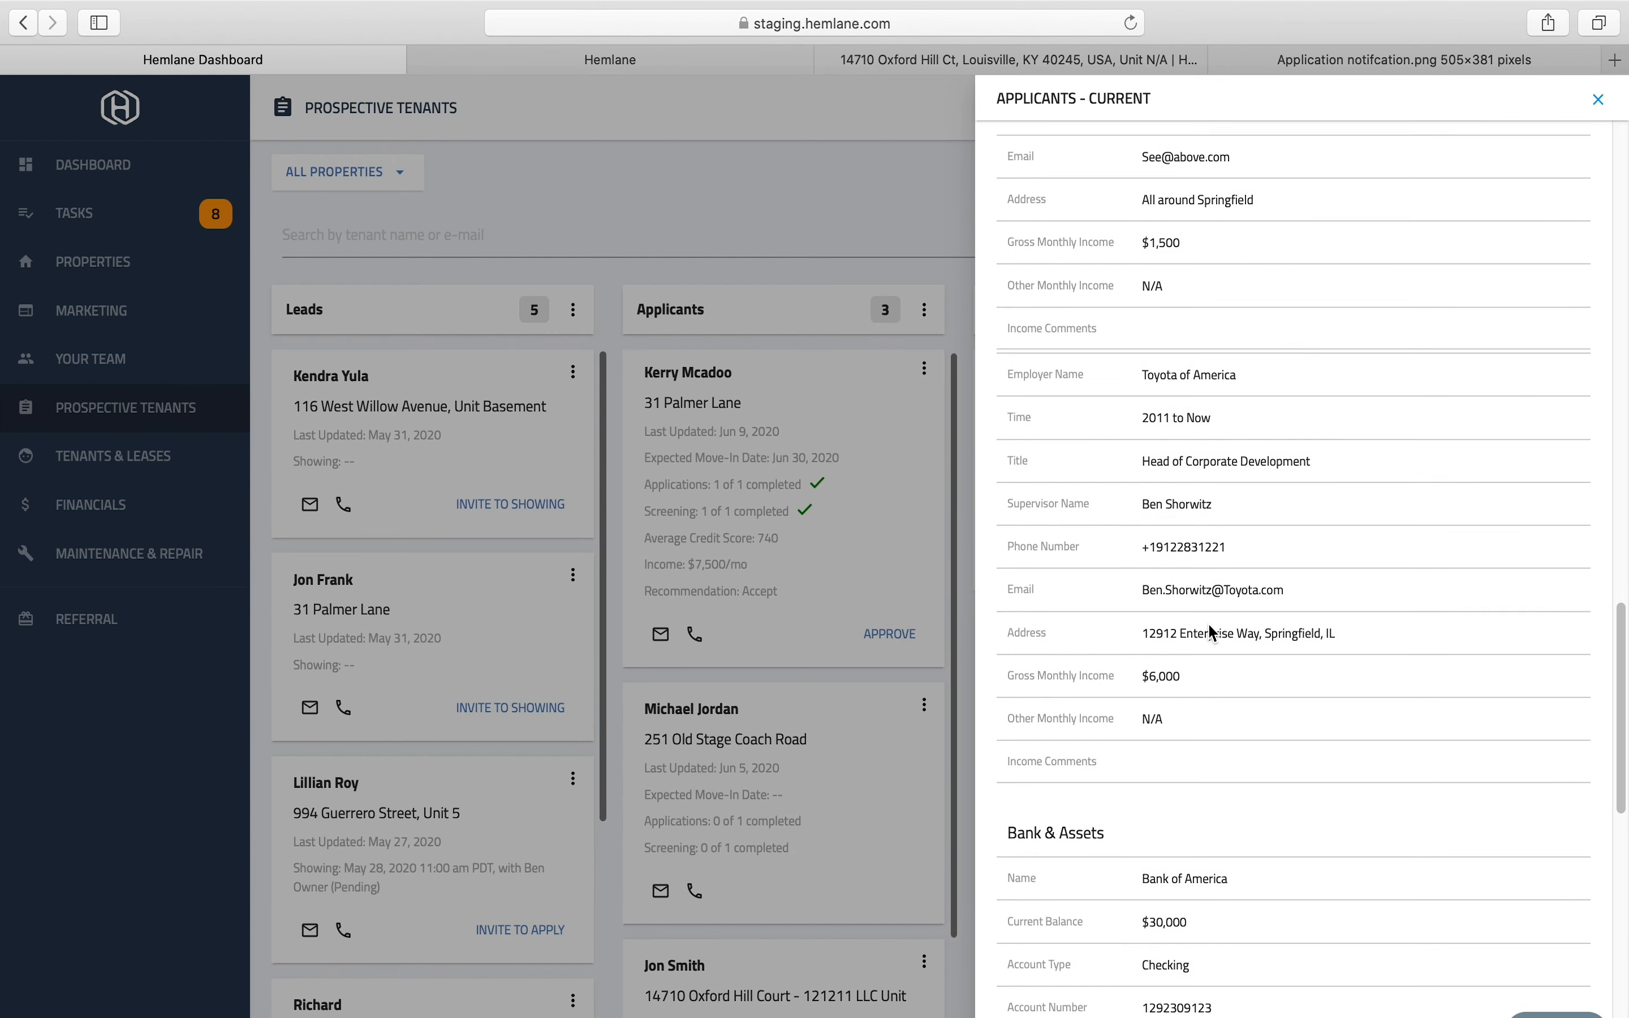
scroll(1209, 626, down, 9)
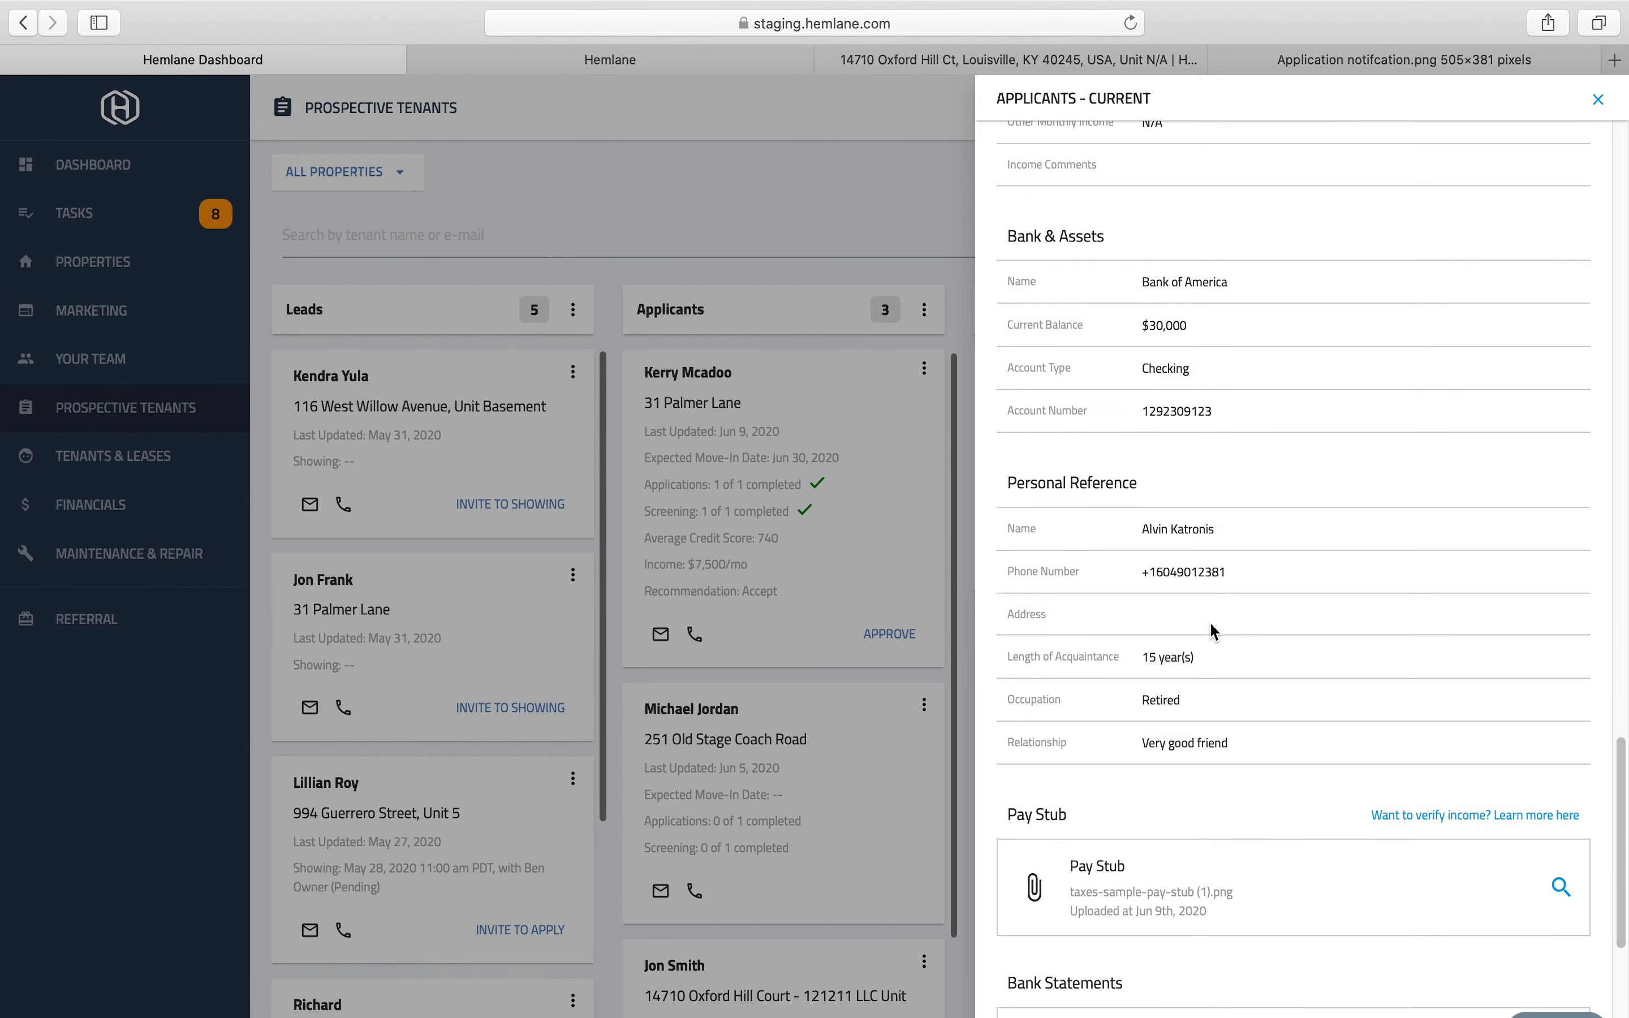
scroll(1209, 621, down, 5)
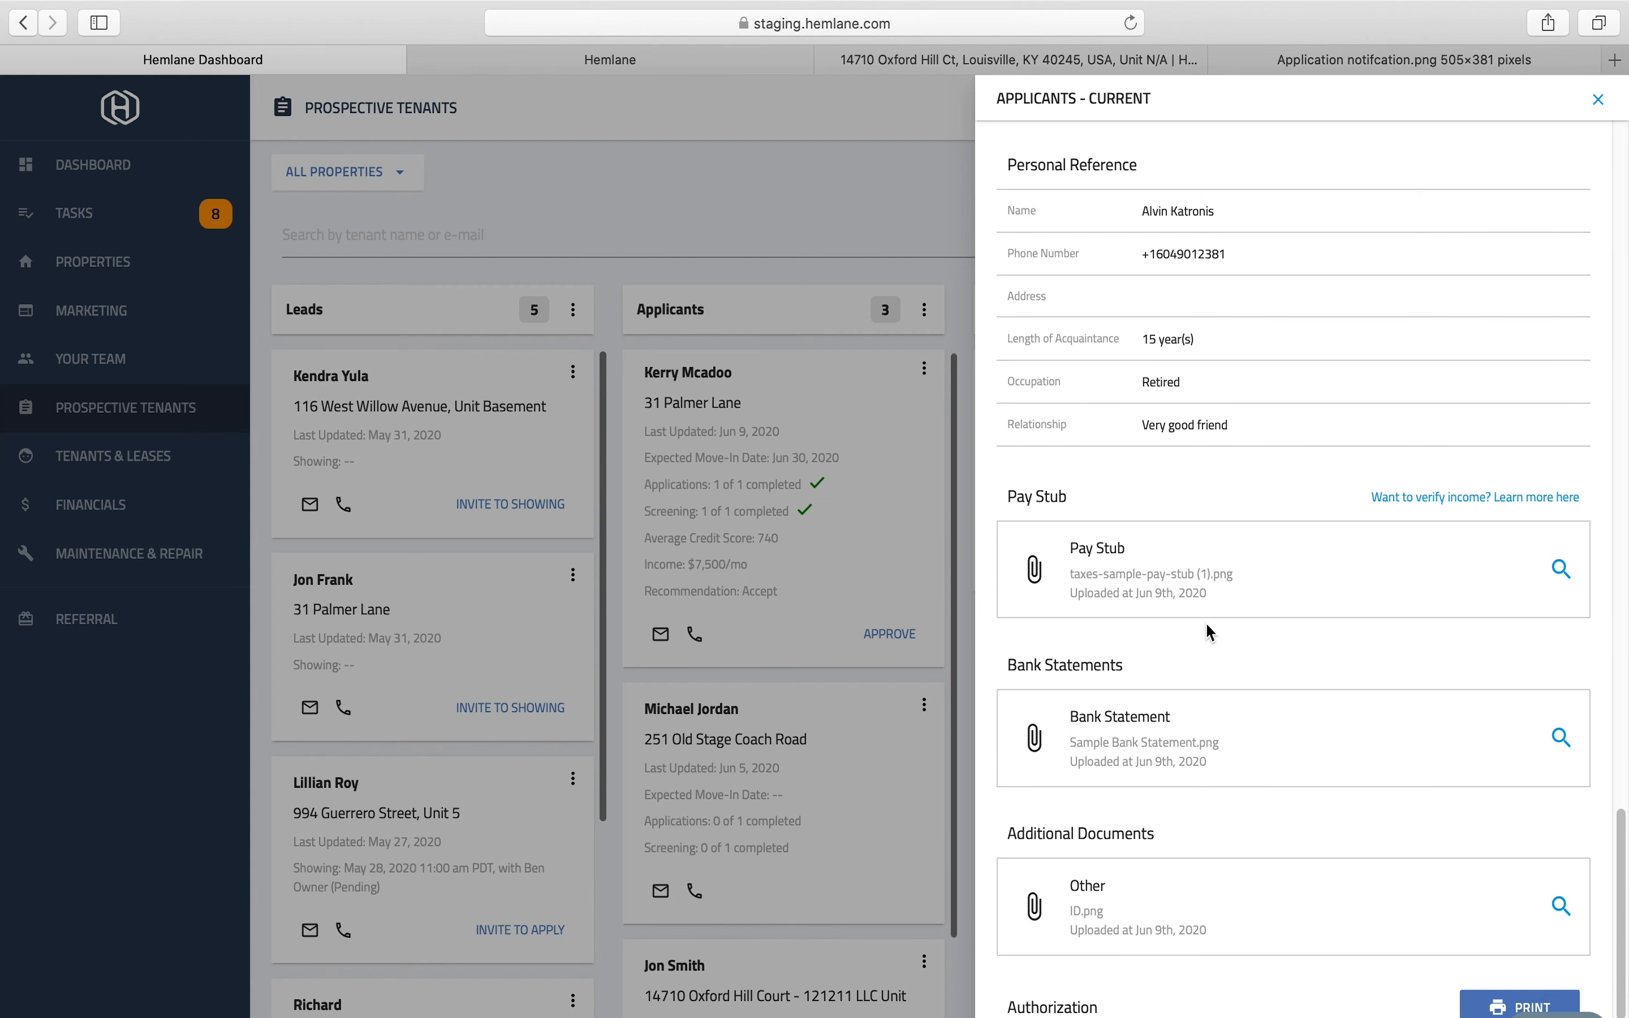
scroll(1206, 632, down, 3)
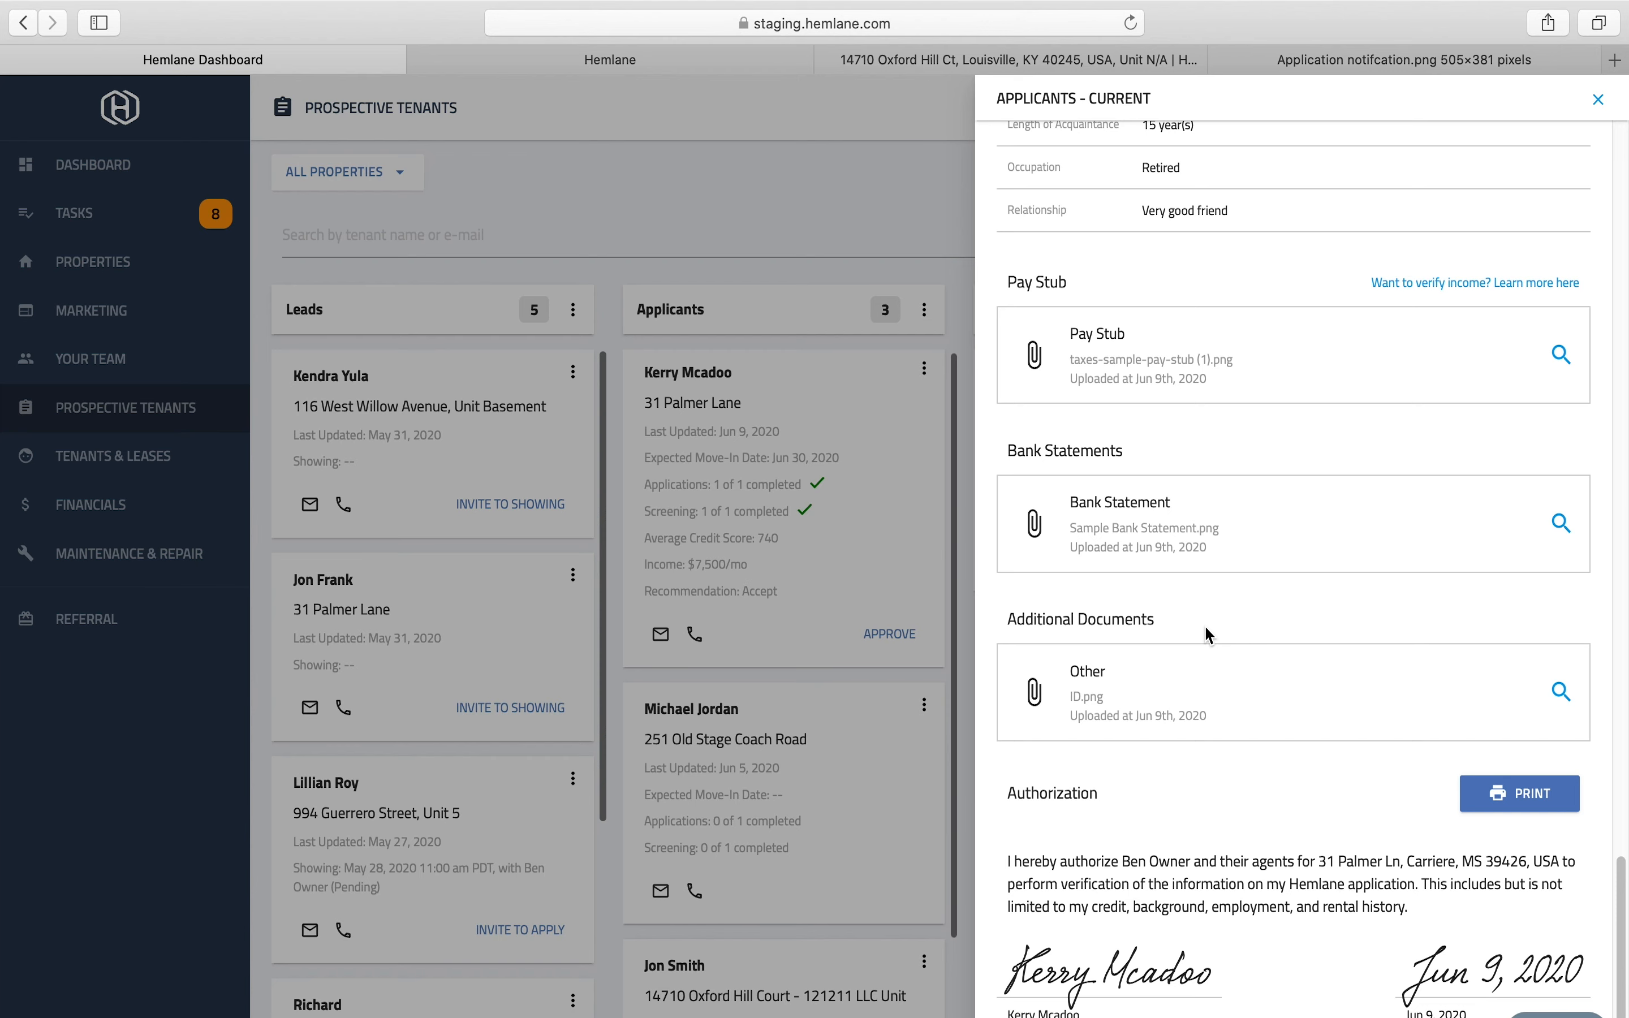
scroll(1158, 741, down, 1)
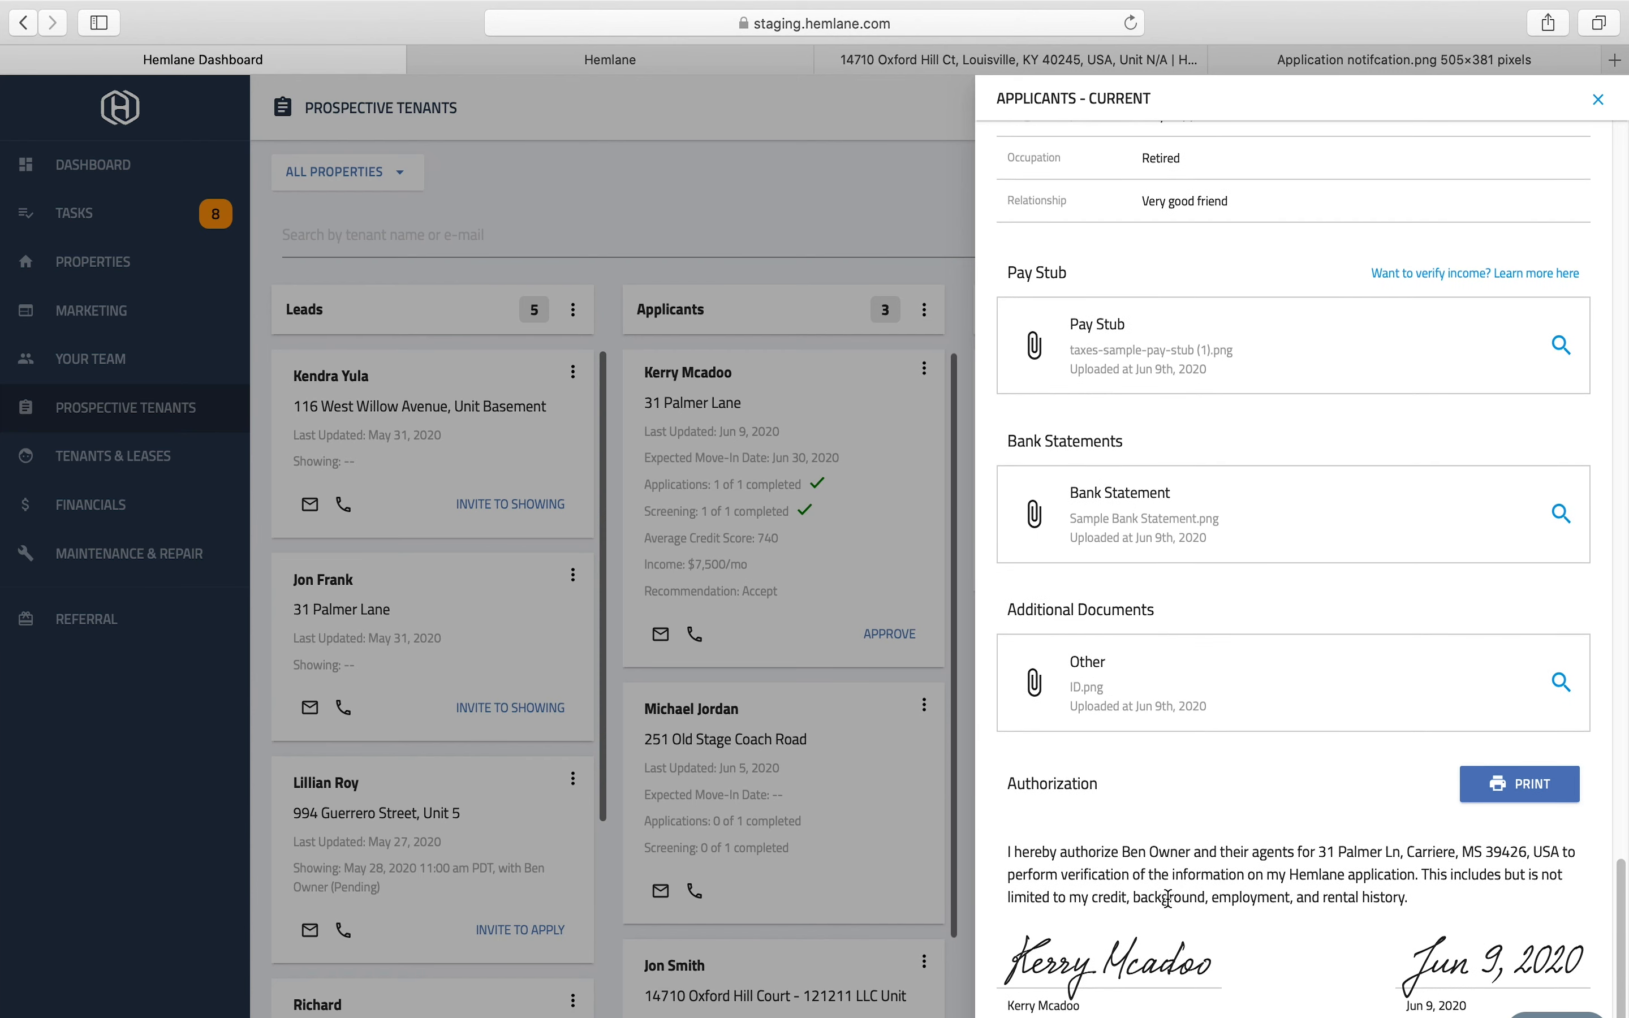
View the printable Authorization for Release of Information and return to the applicant's application.
click(1545, 803)
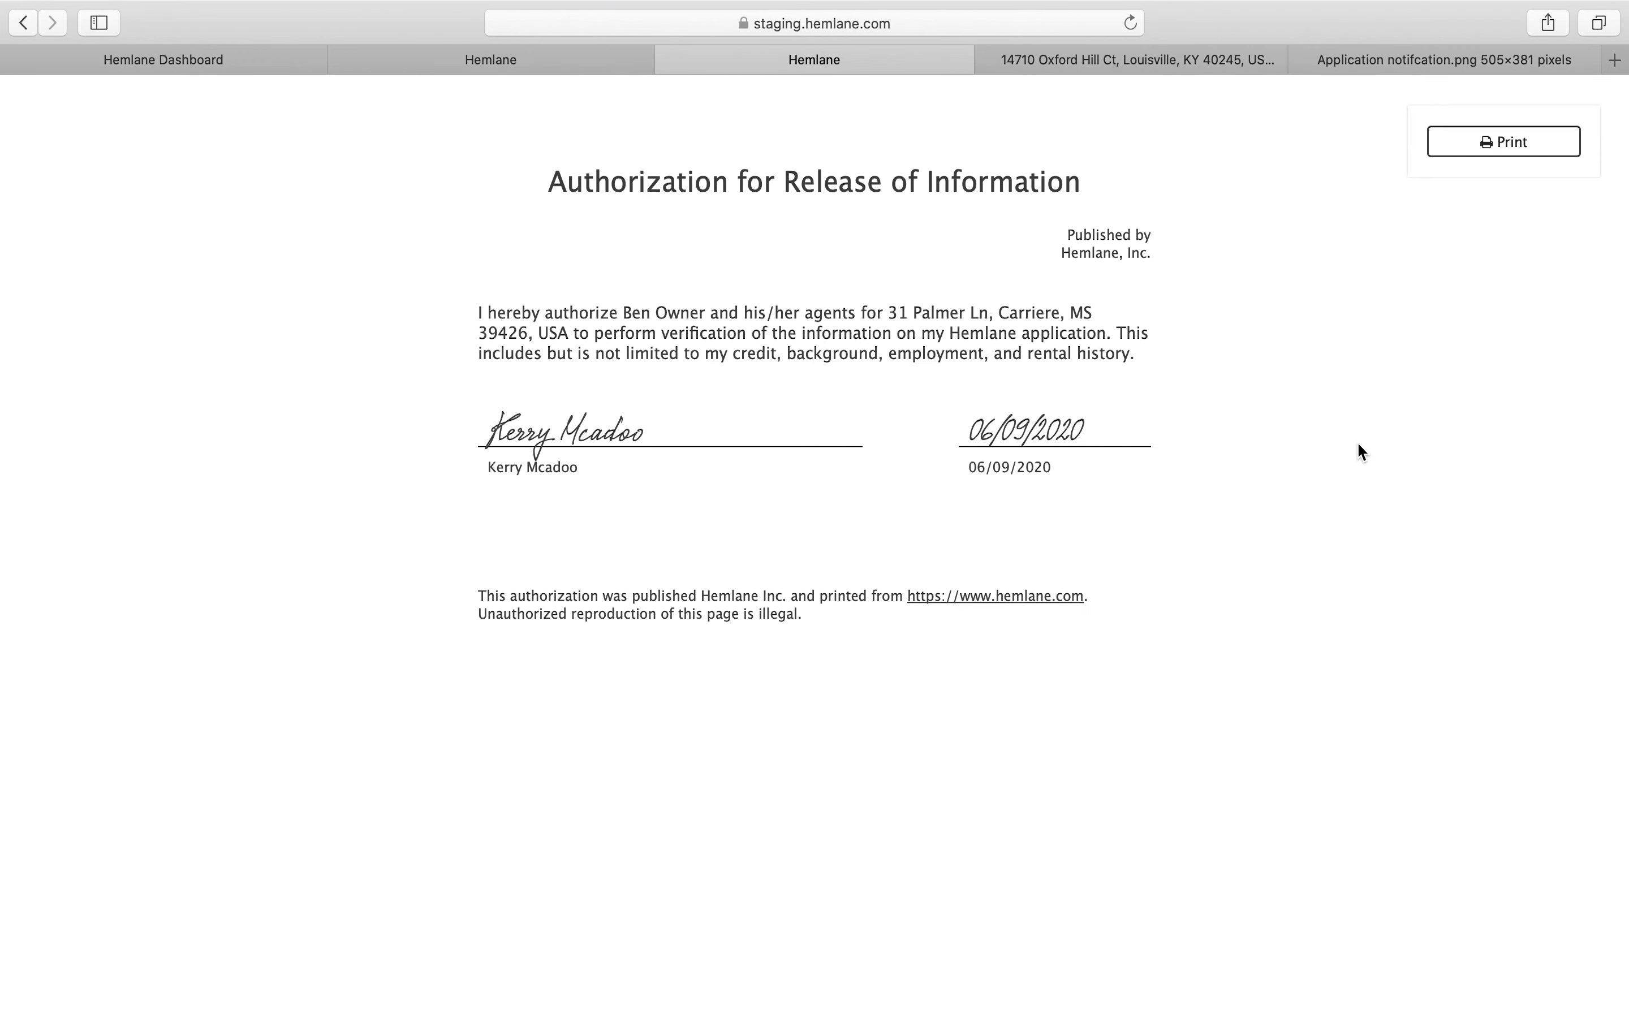
click(668, 60)
click(298, 60)
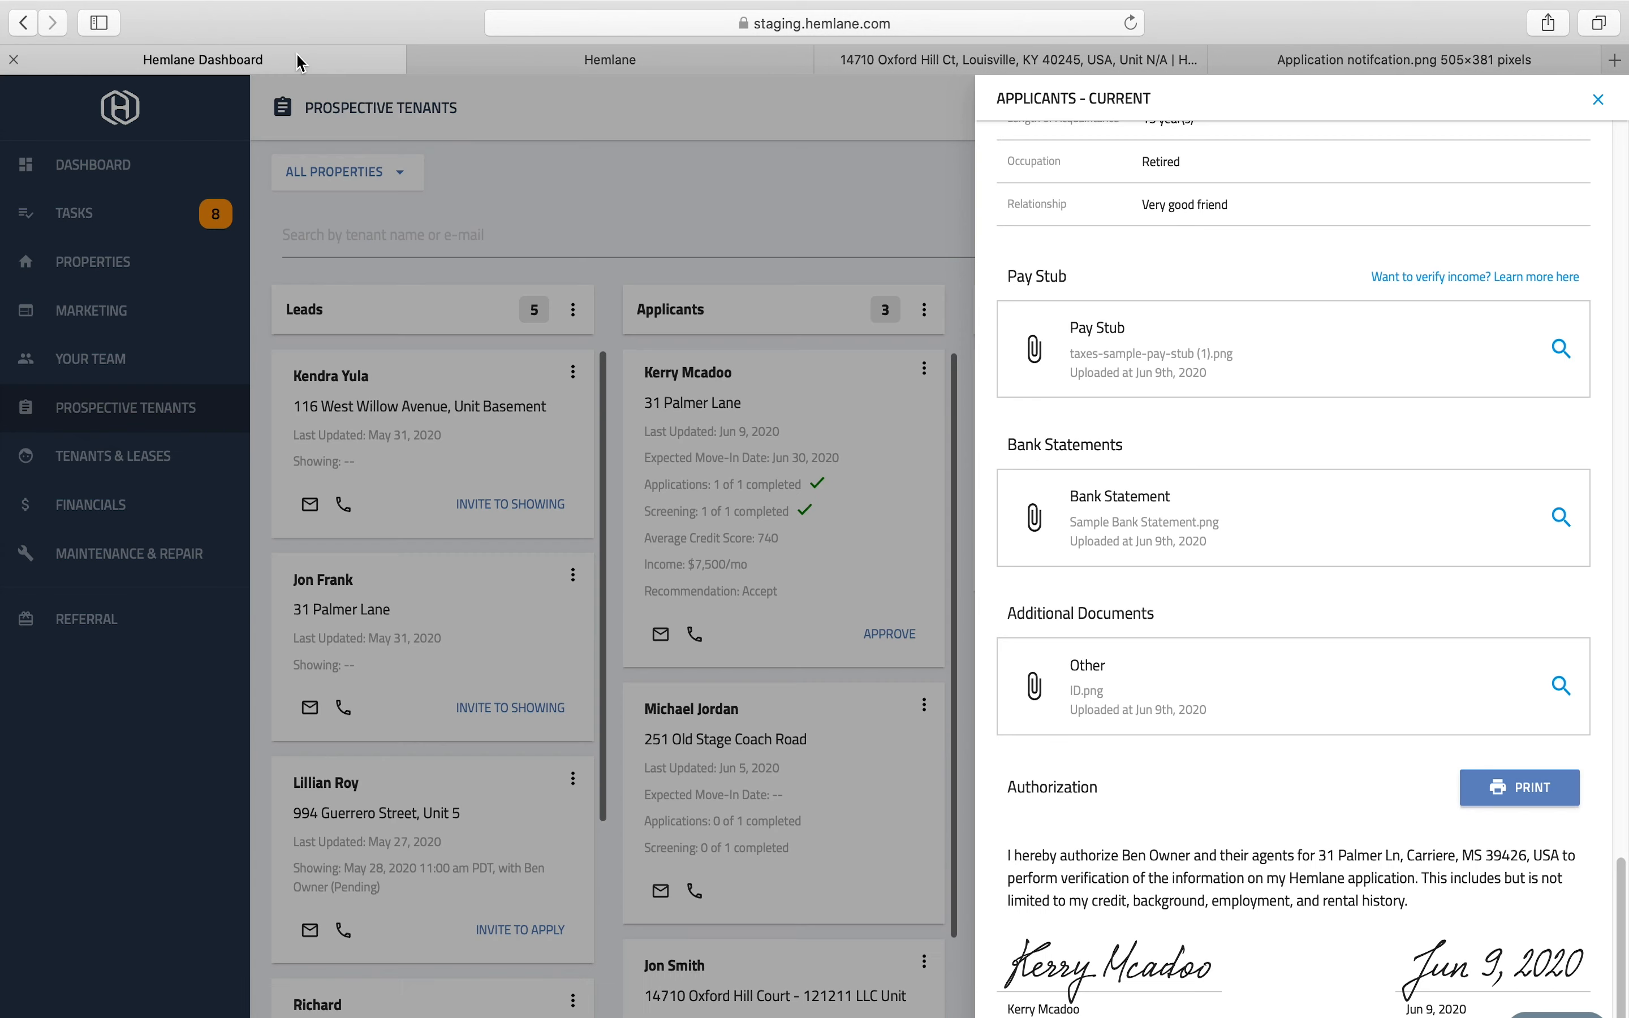
Return to the list of all applications, view the form for inviting a co-applicant, and close it without sending.
scroll(1077, 455, up, 20)
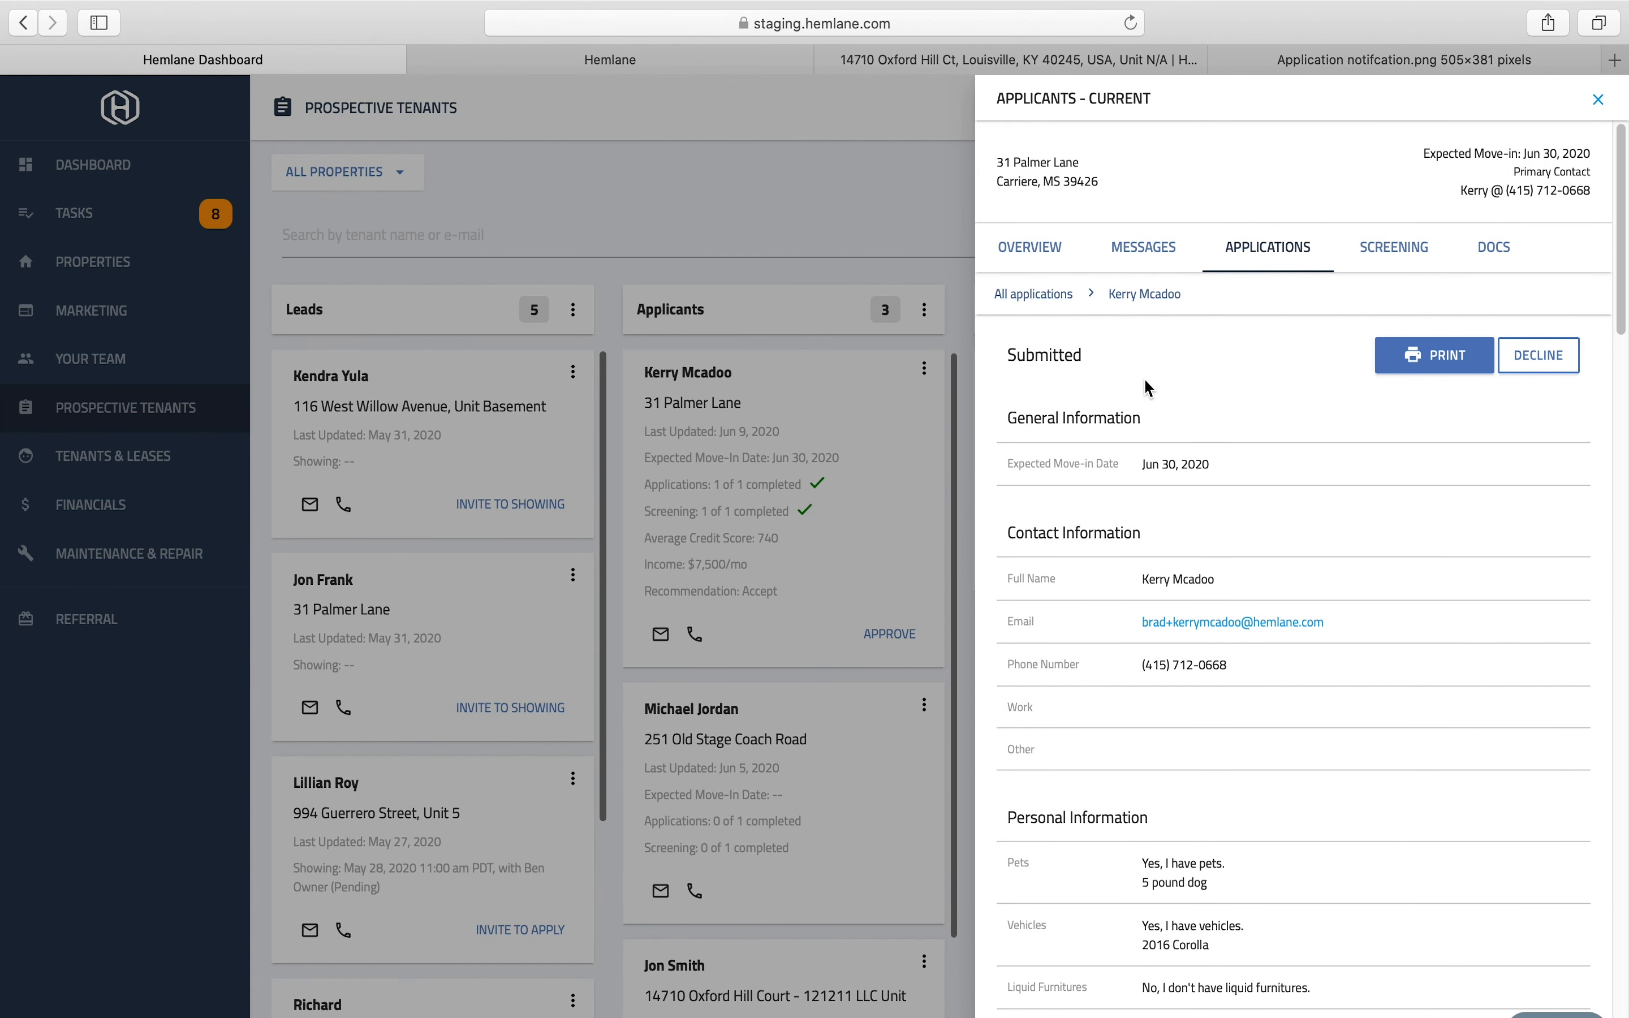
click(1047, 295)
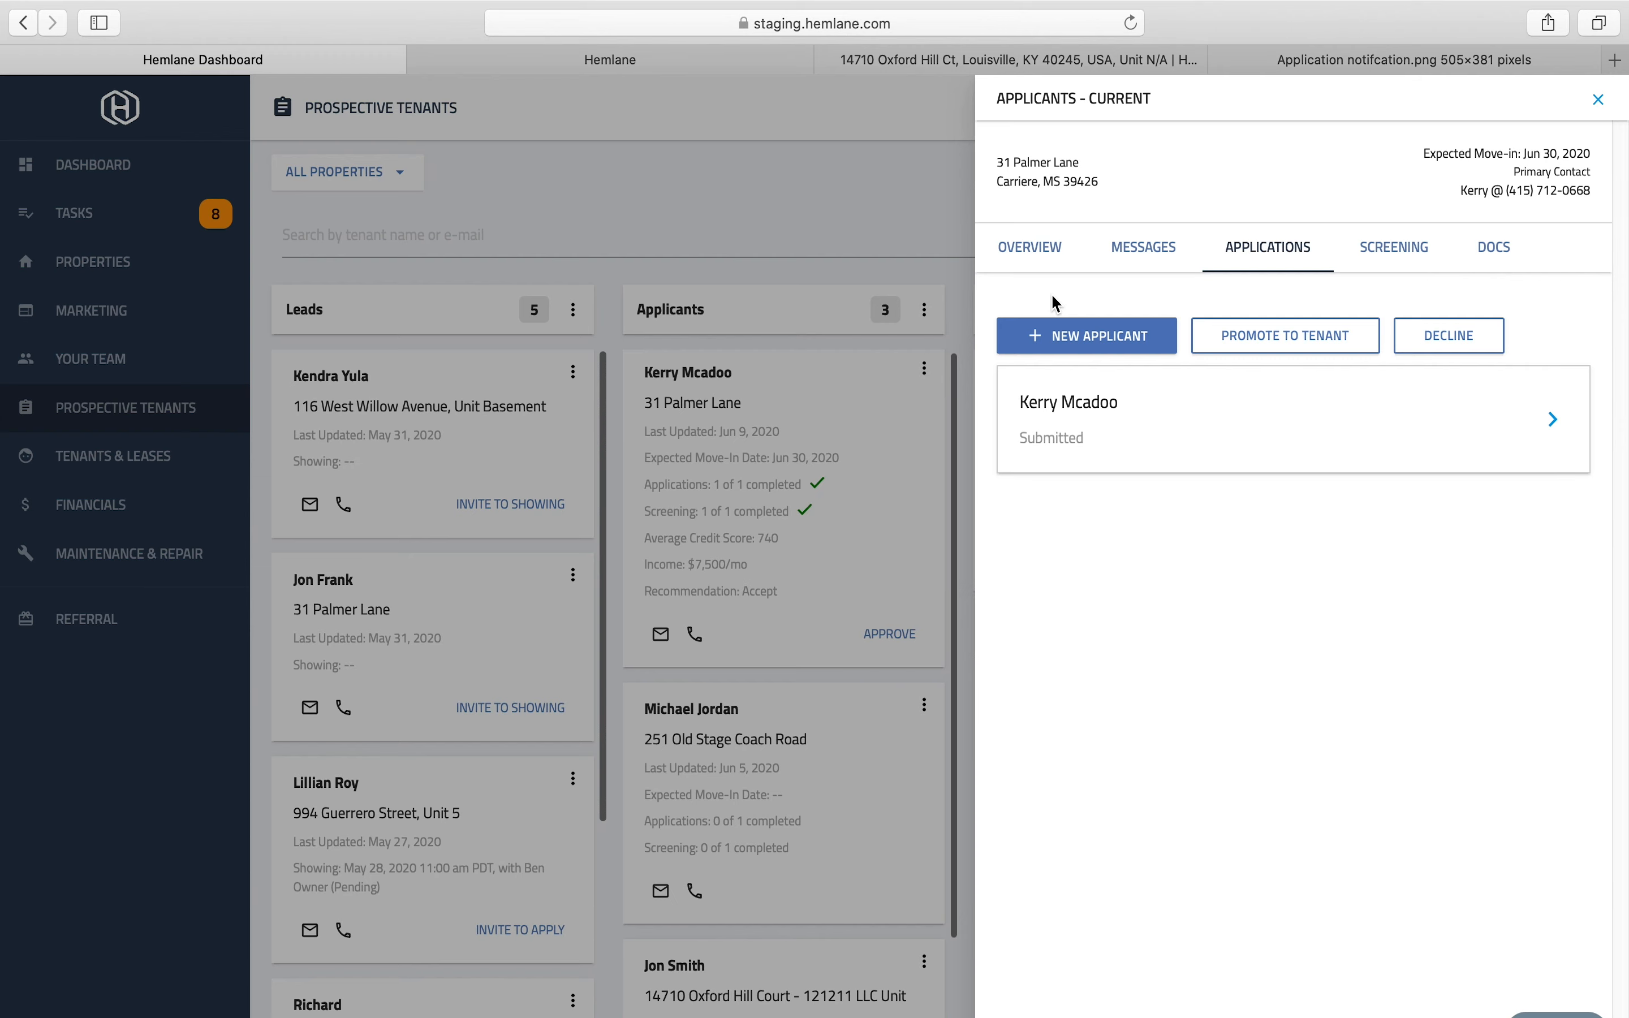
click(1107, 344)
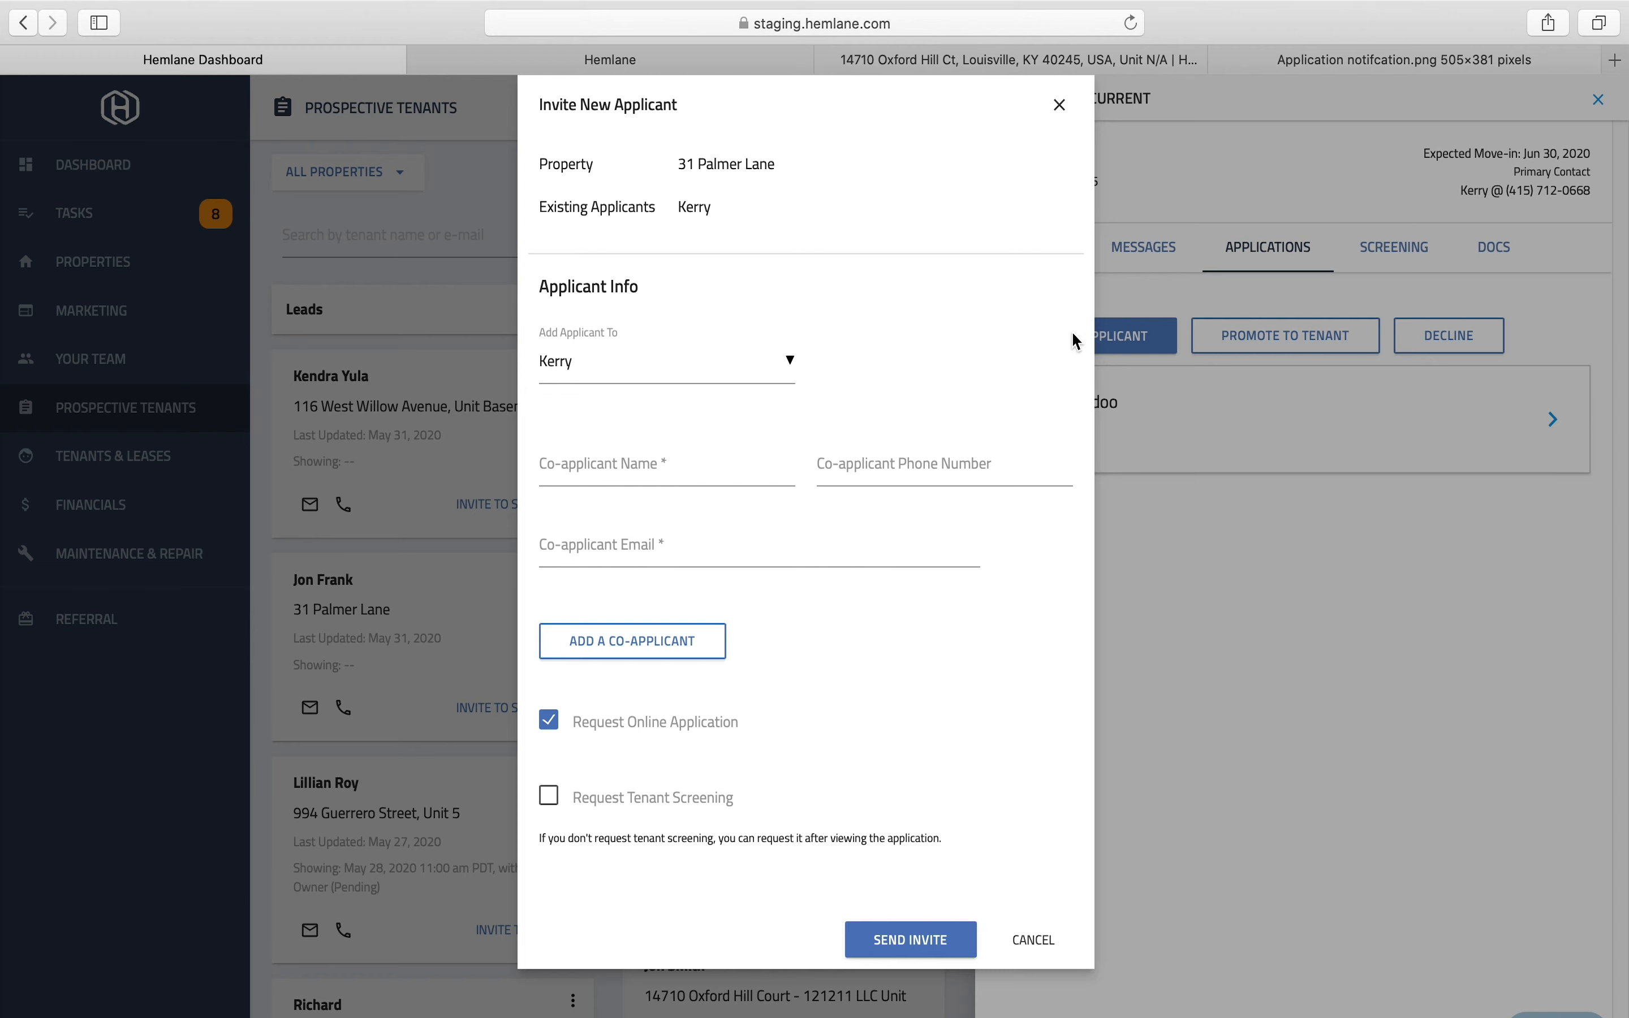
click(1059, 104)
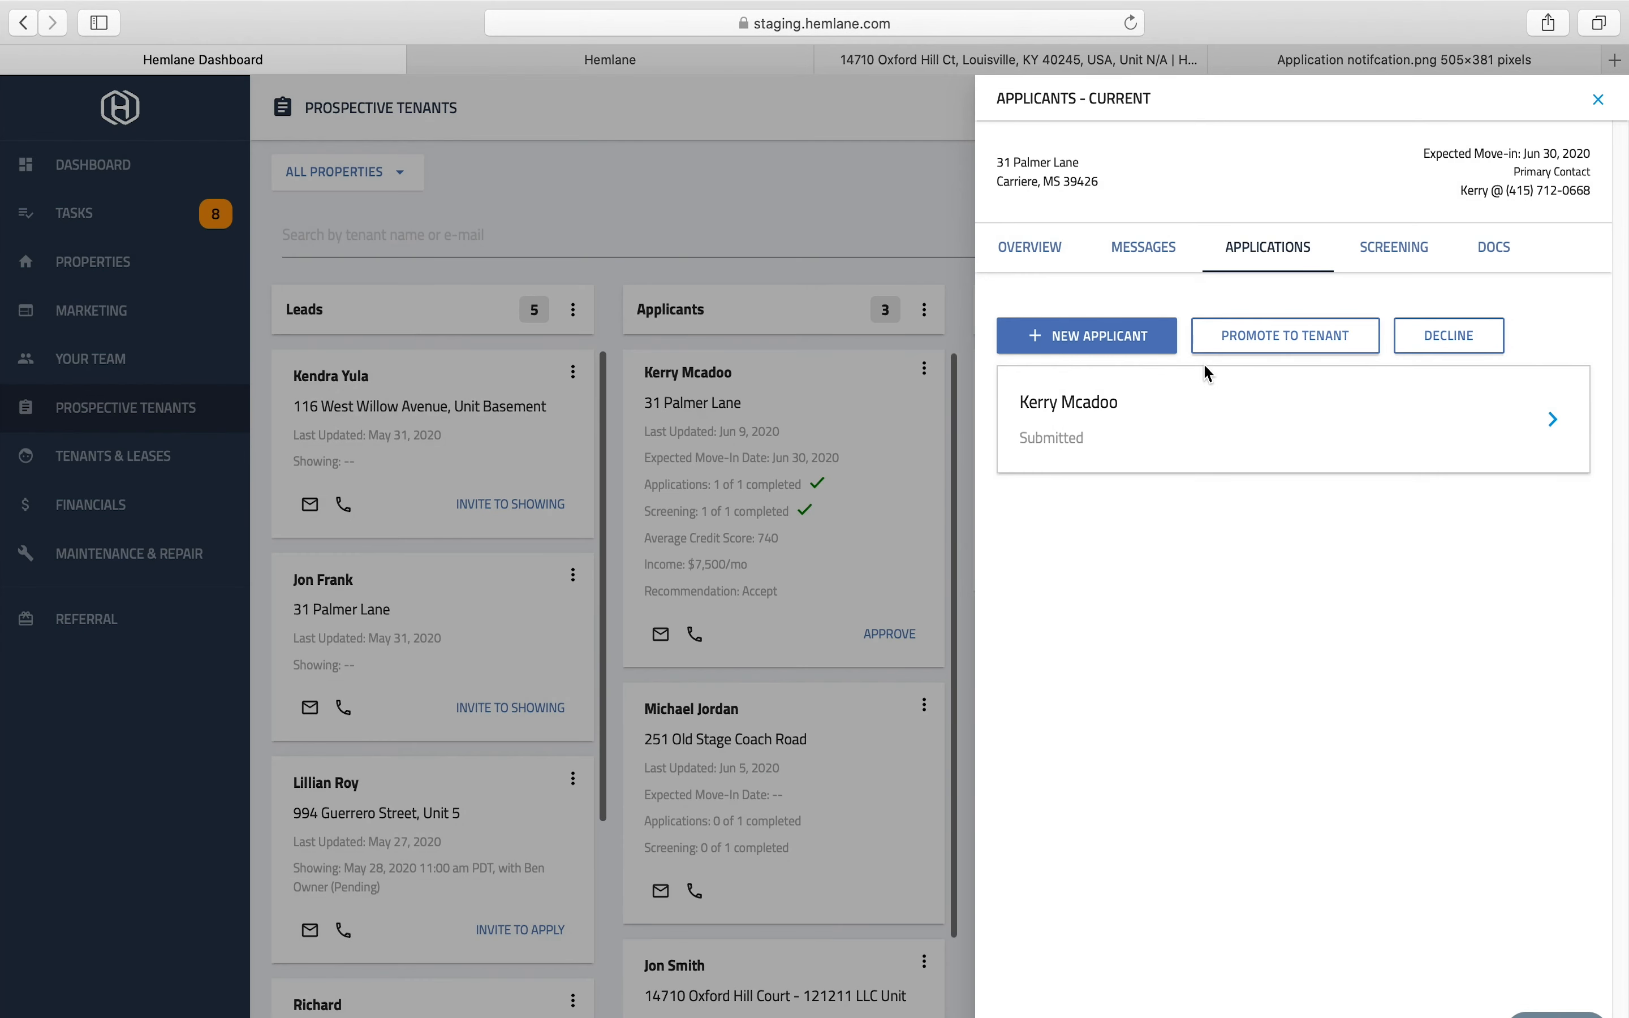
Send the applicant the message "Hi! Thanks for applying. Please tell me about the dog you have?".
click(1145, 253)
click(1163, 364)
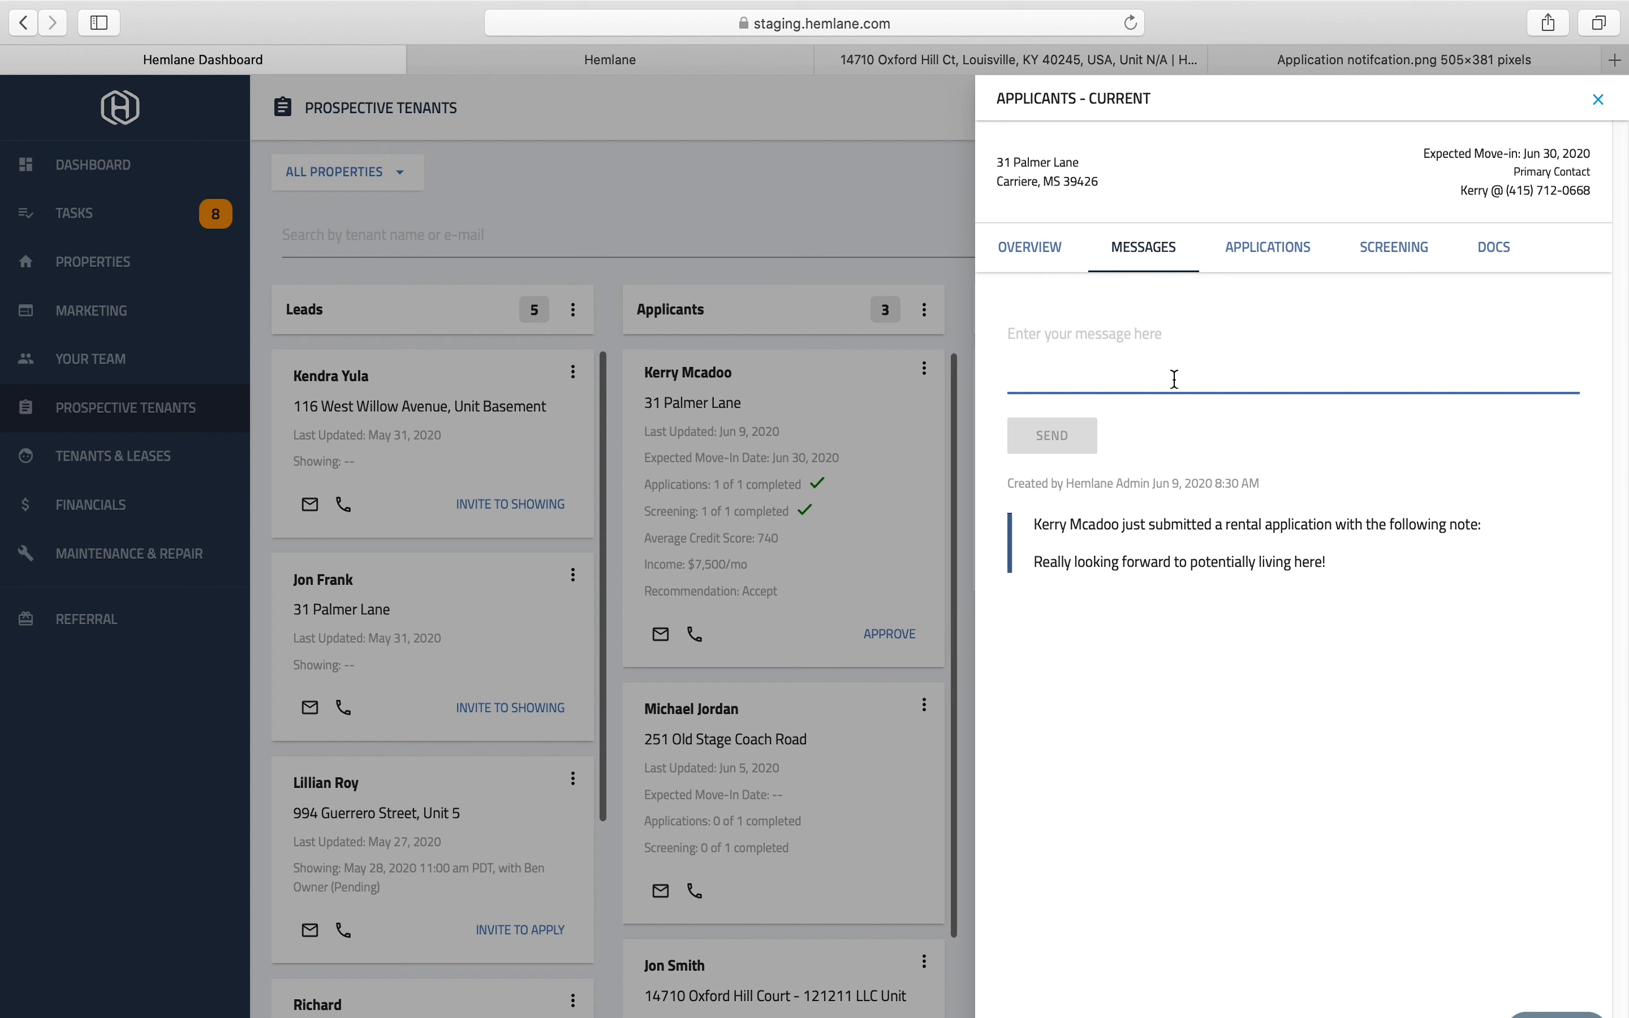
text(Hi! Thank)
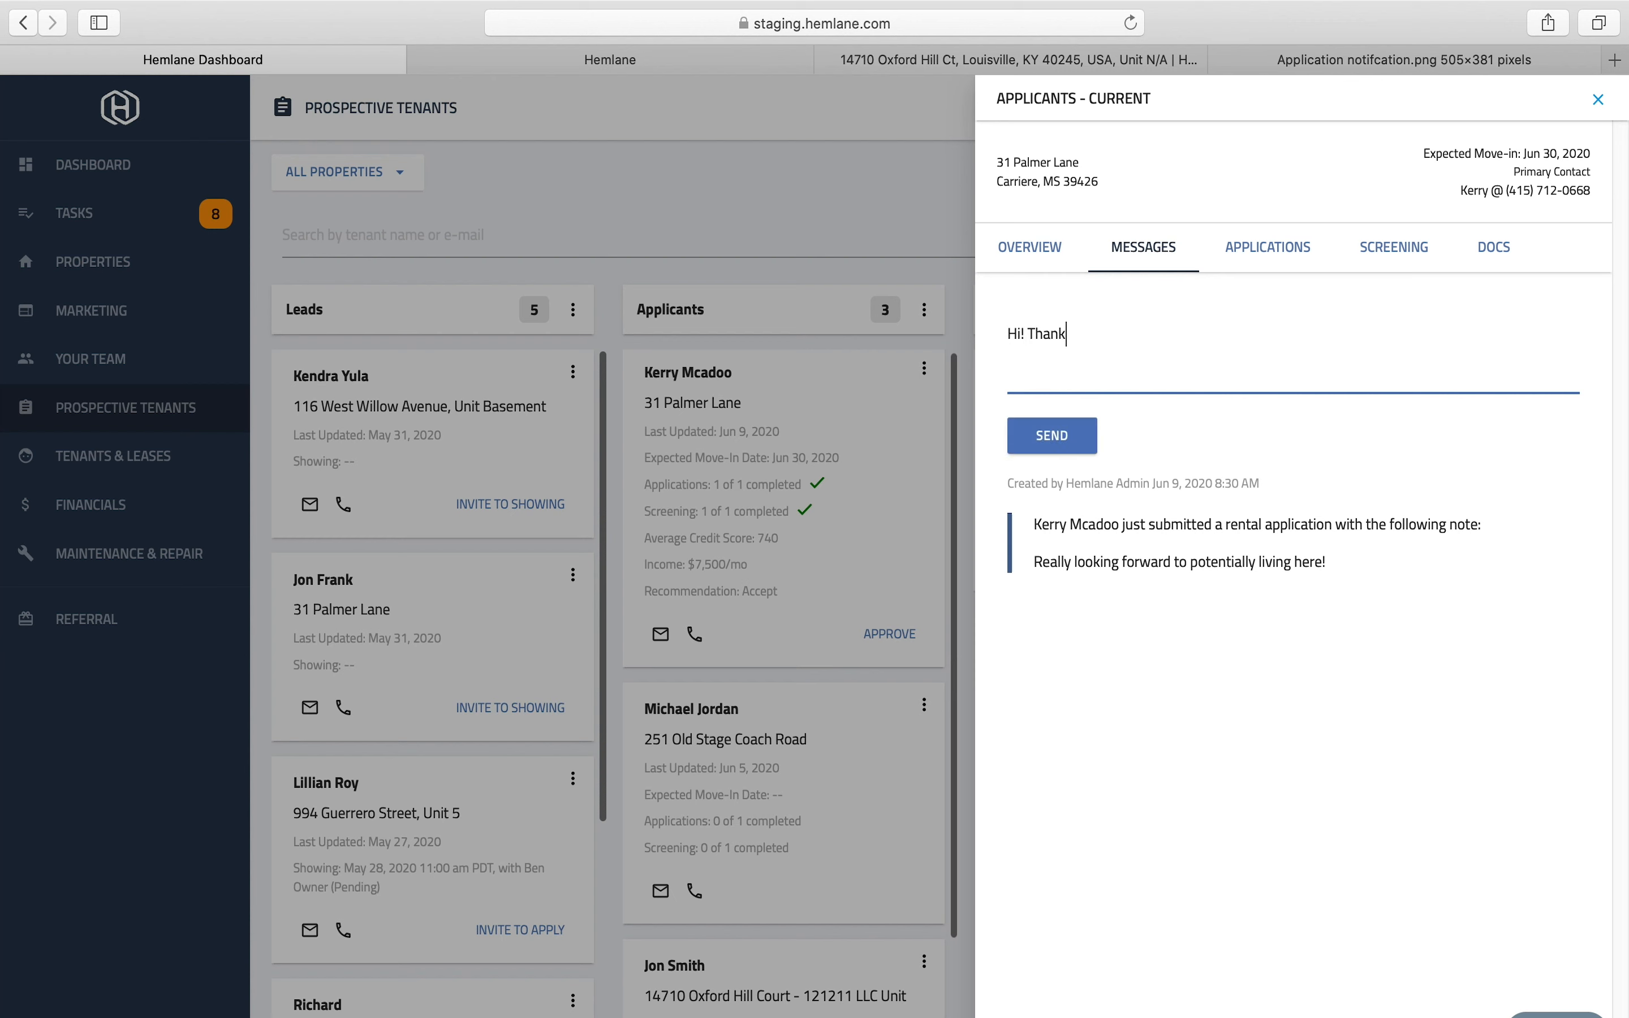
text(s for applying  Please tell me about the)
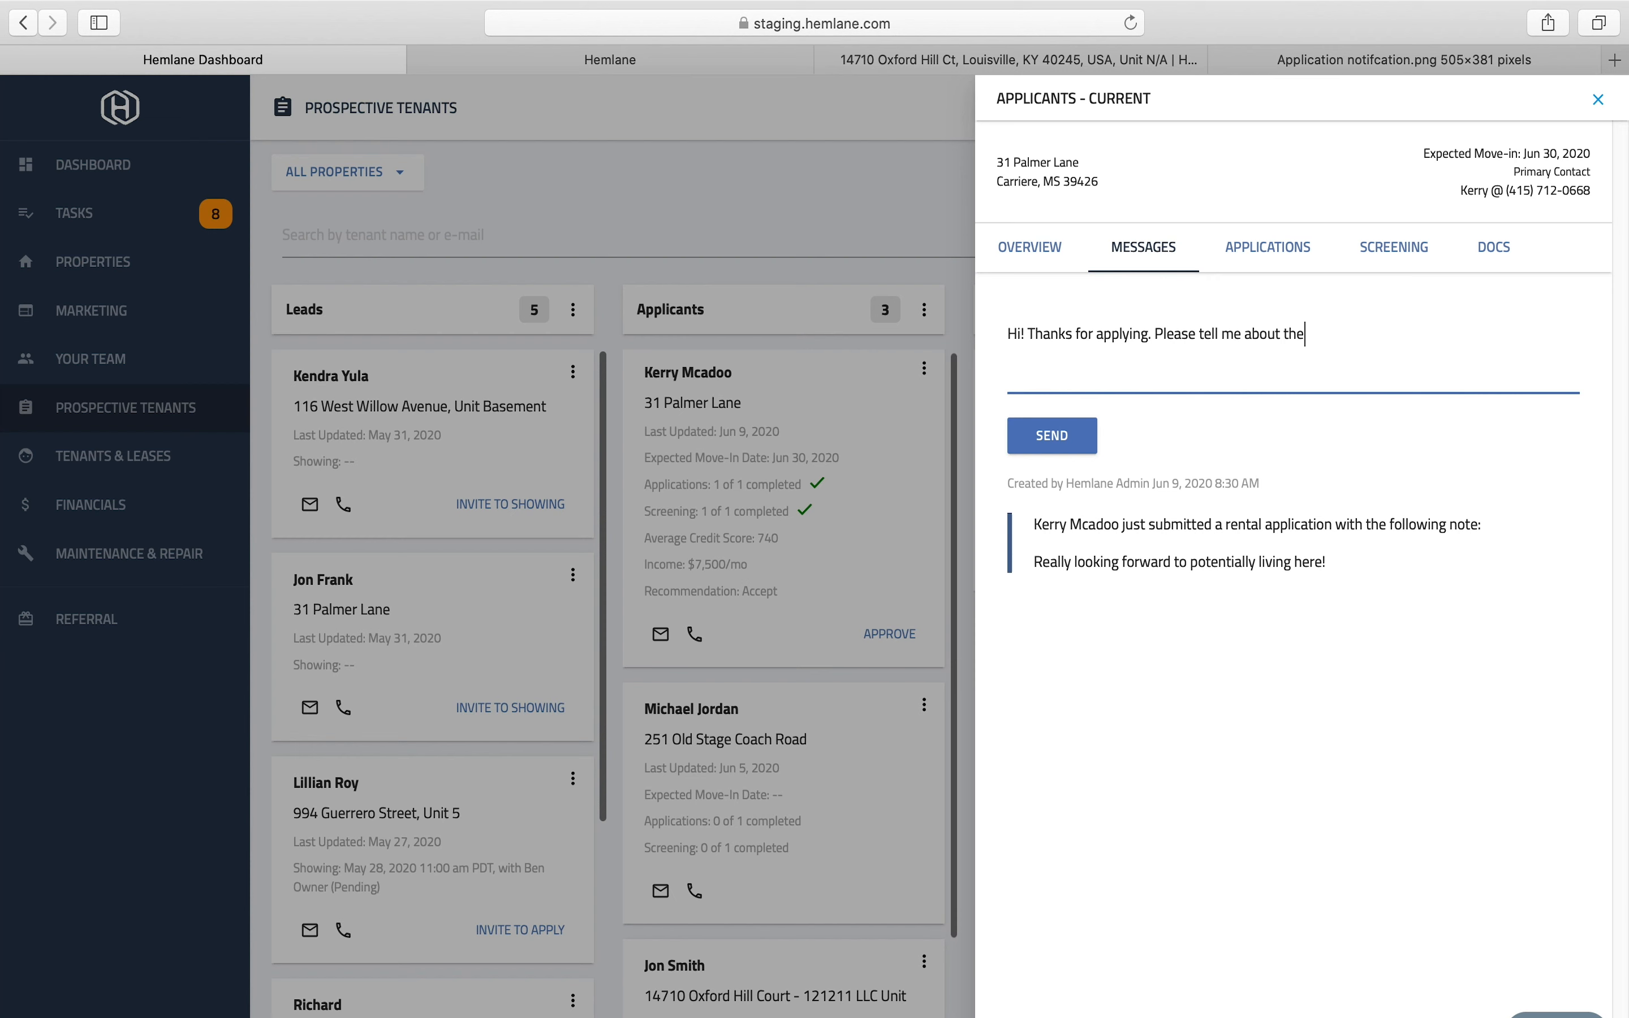
text( dog you have?)
click(1106, 436)
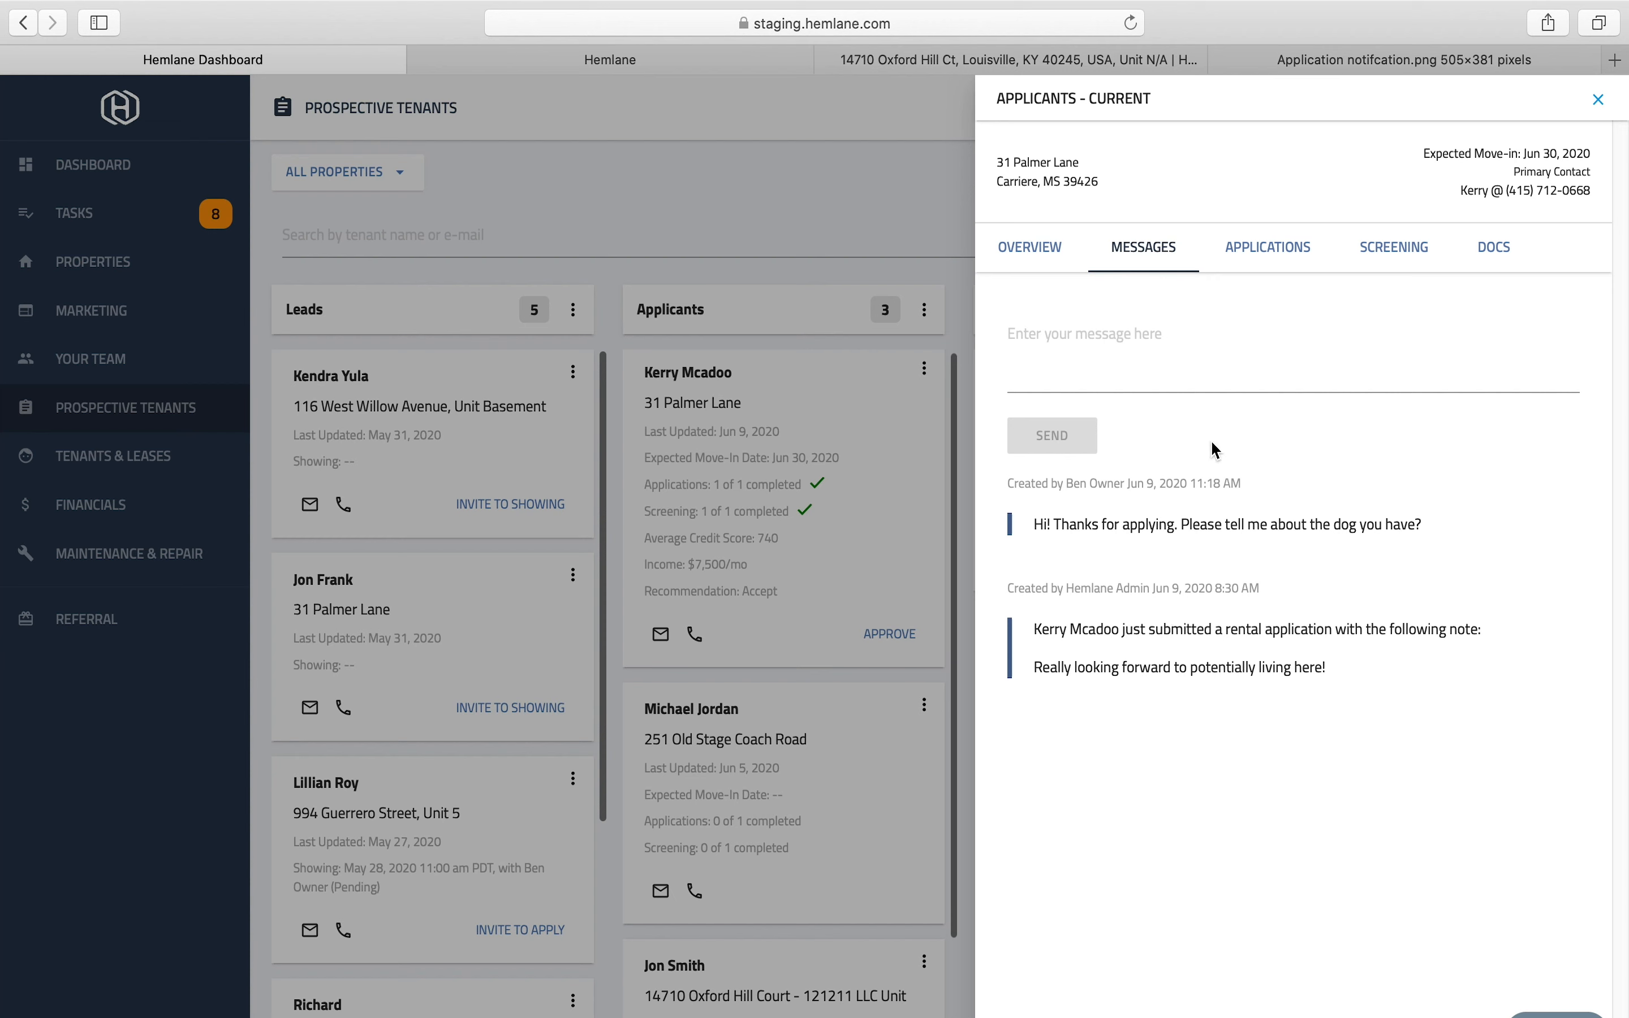
View the tenant screening request form from the applicant's overview and close it without sending a request.
click(1034, 262)
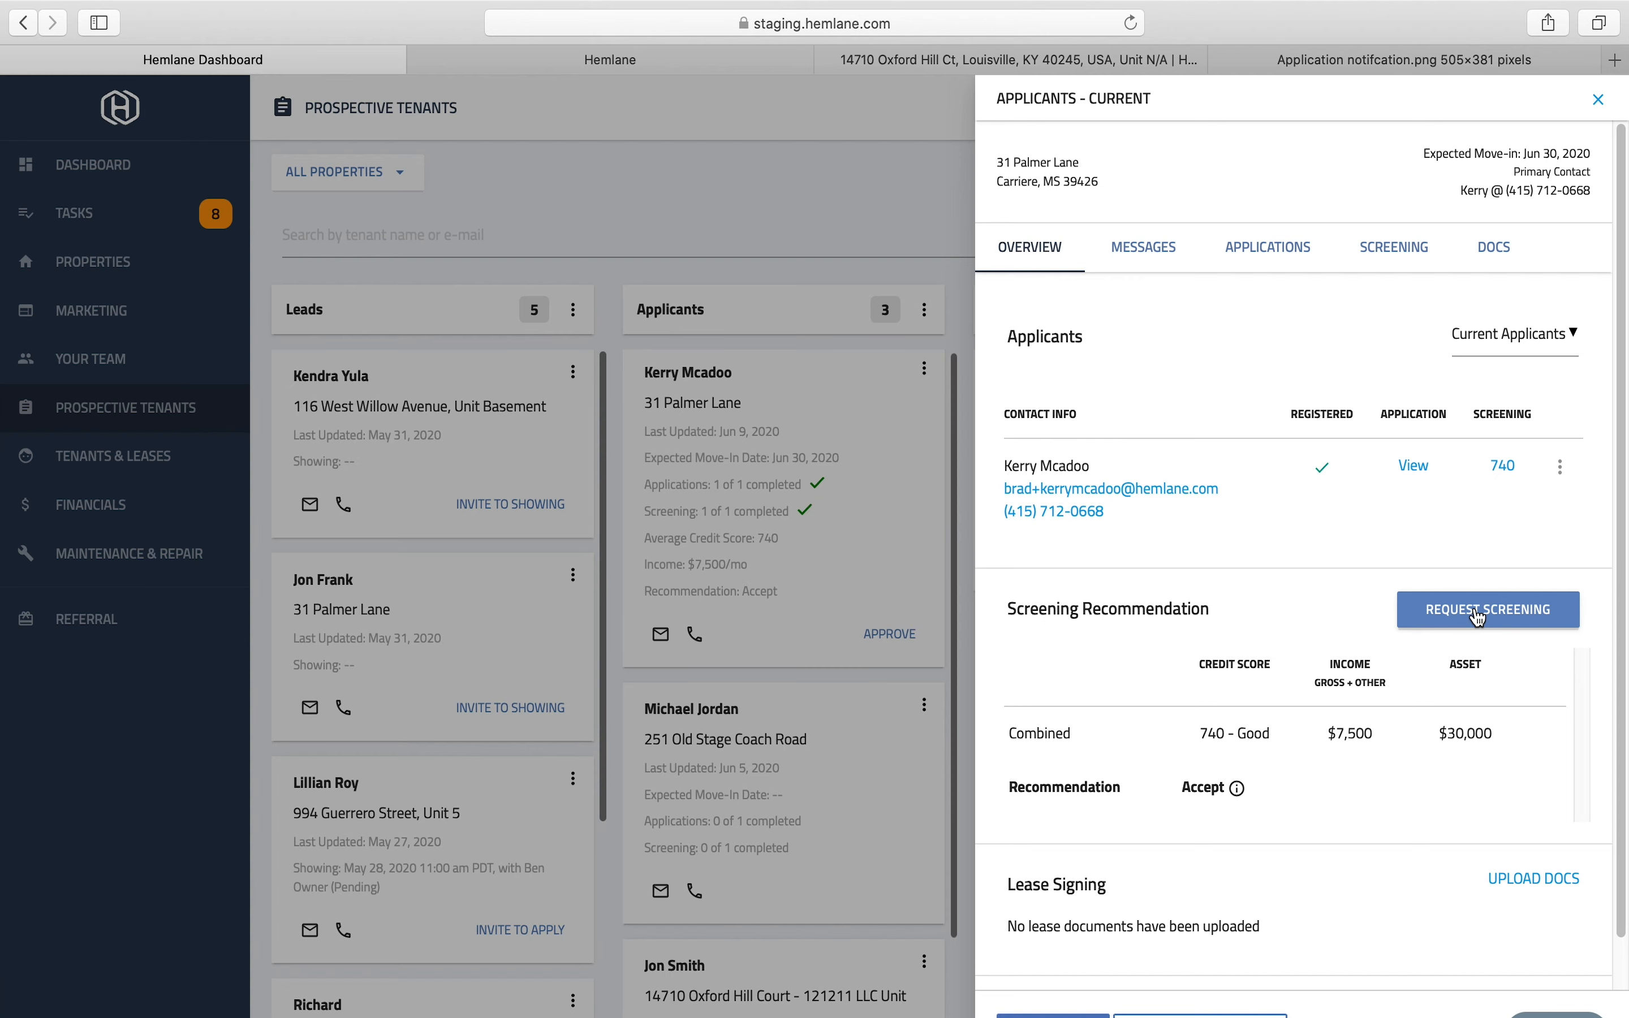
click(1478, 616)
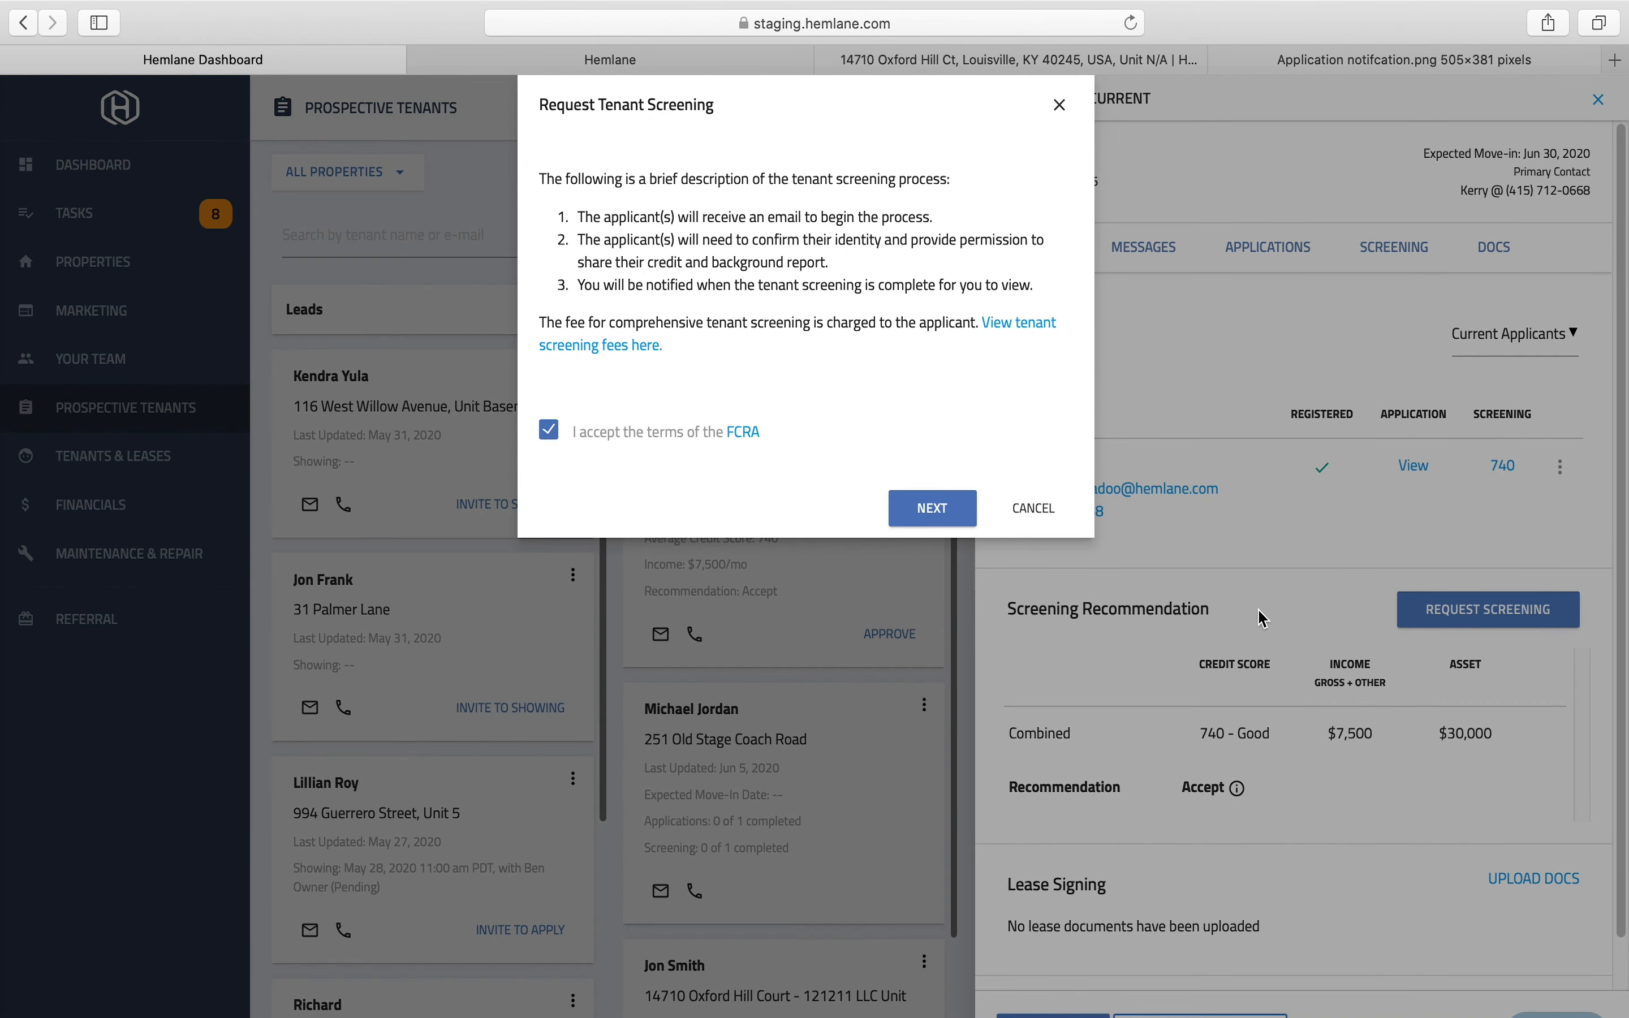
click(1062, 106)
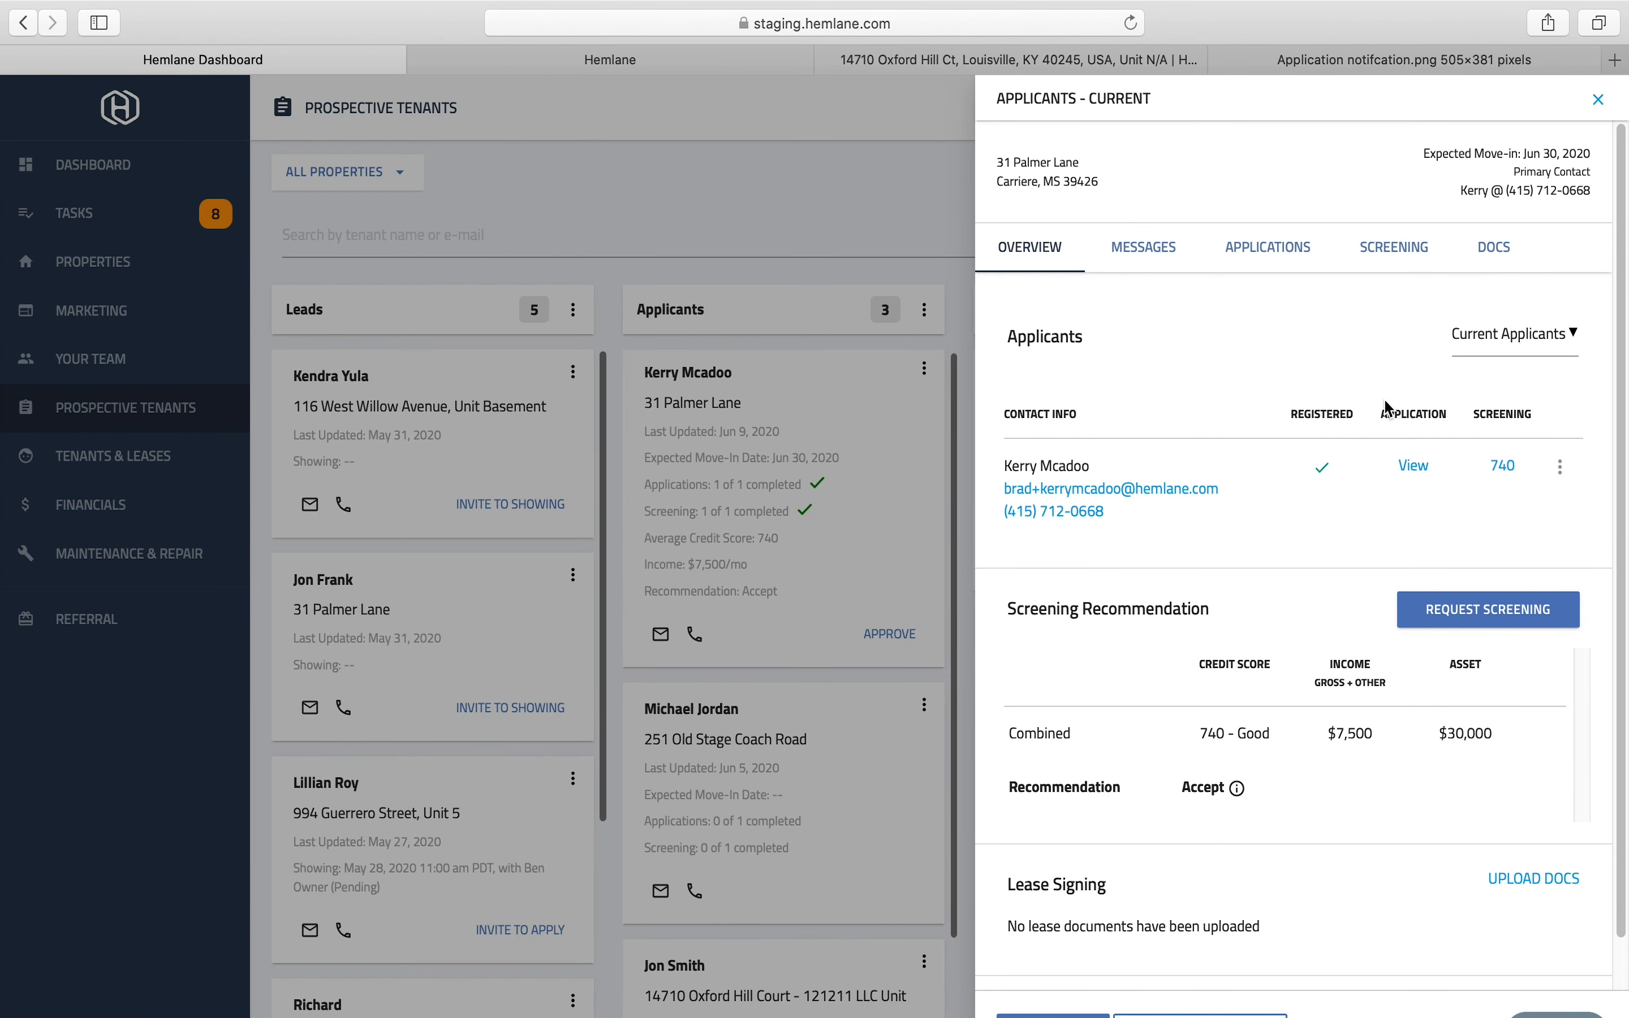
Examine the applicant's available screening report, including the credit score, tradelines, addresses, employment, eviction and criminal sections.
click(1417, 466)
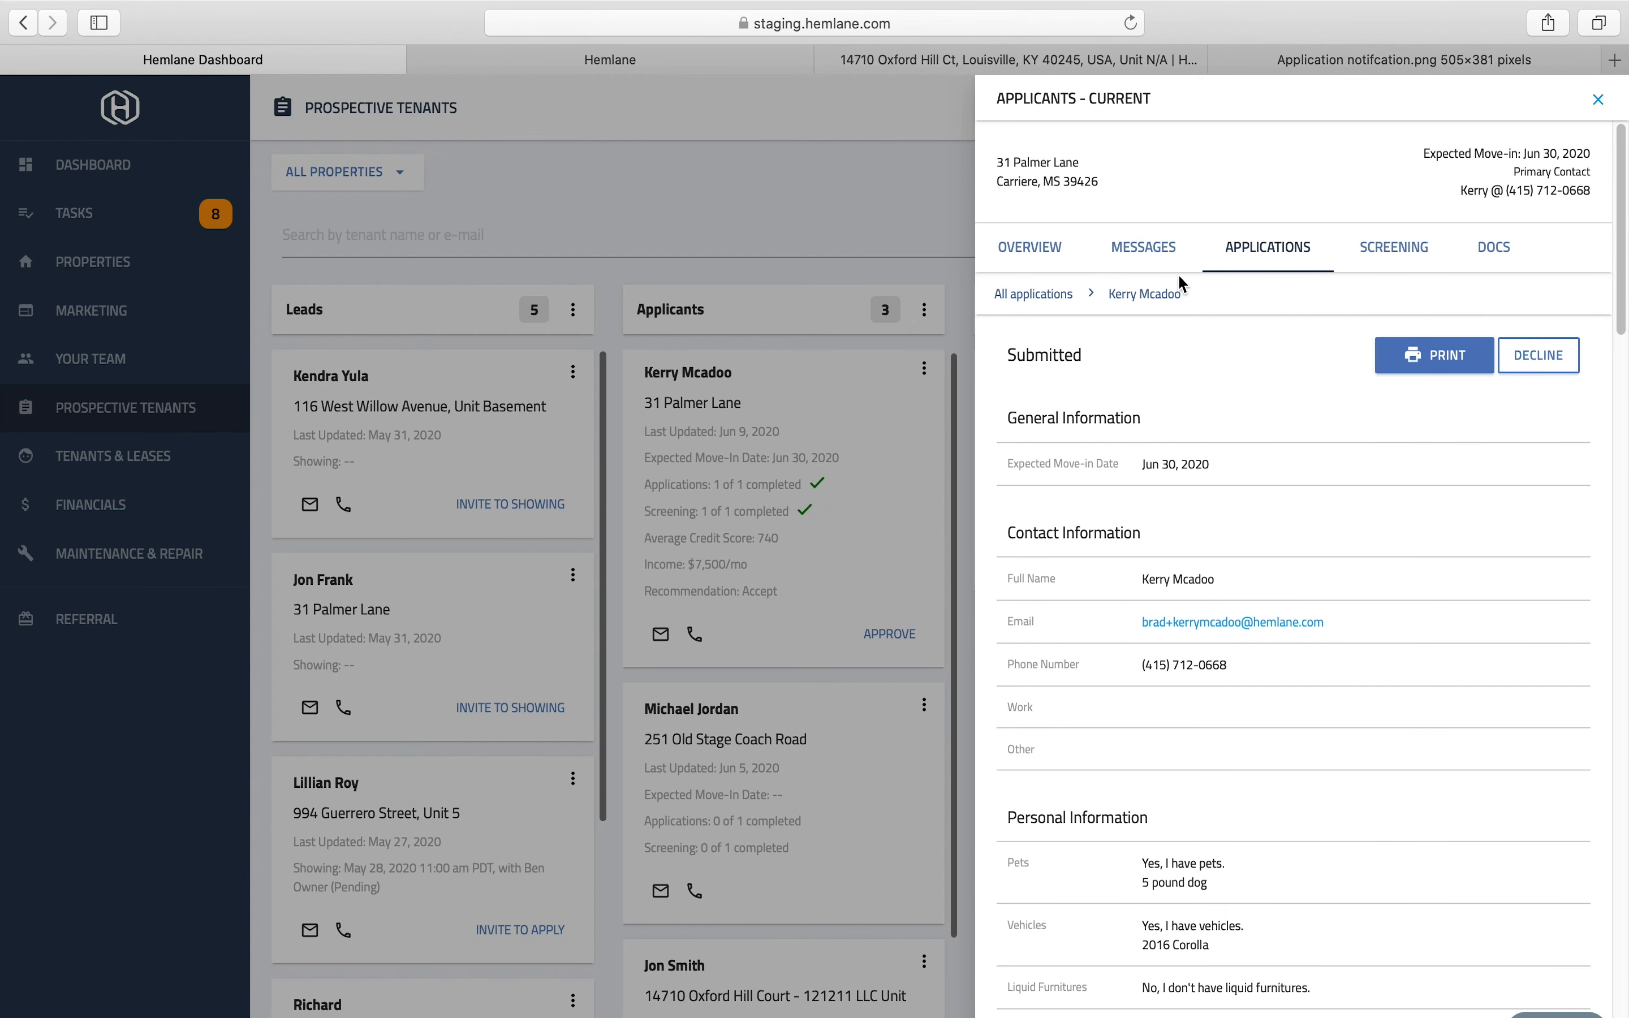
click(1370, 251)
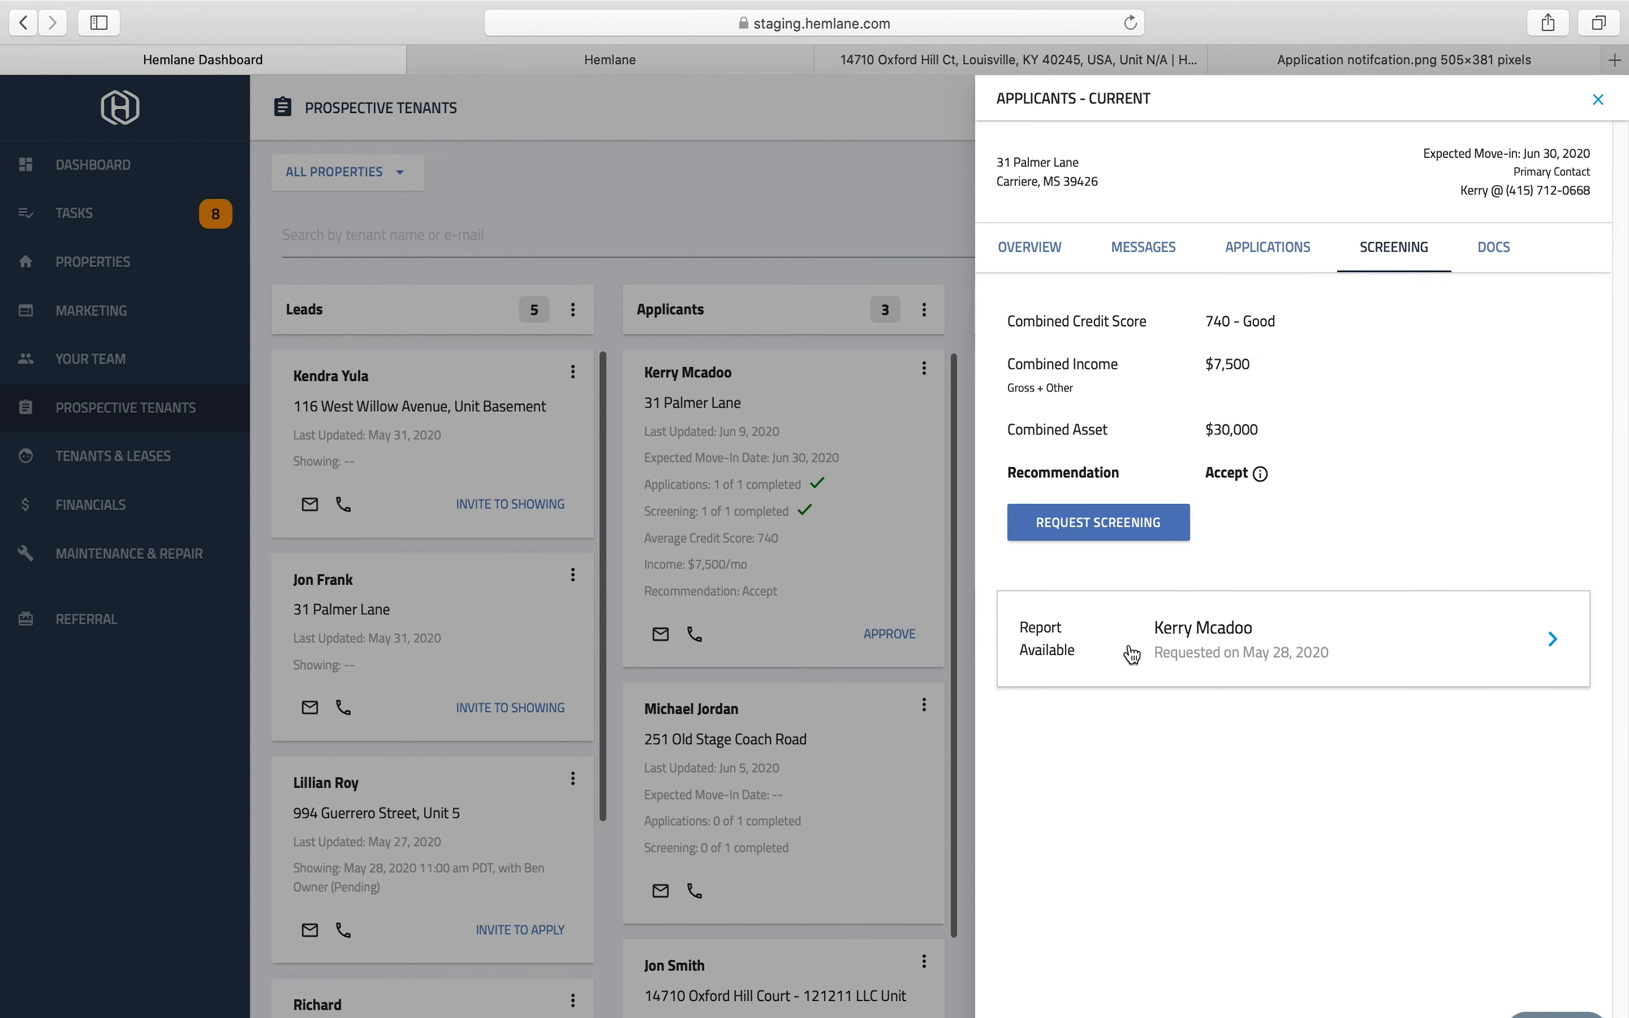
click(1141, 657)
scroll(1414, 636, down, 2)
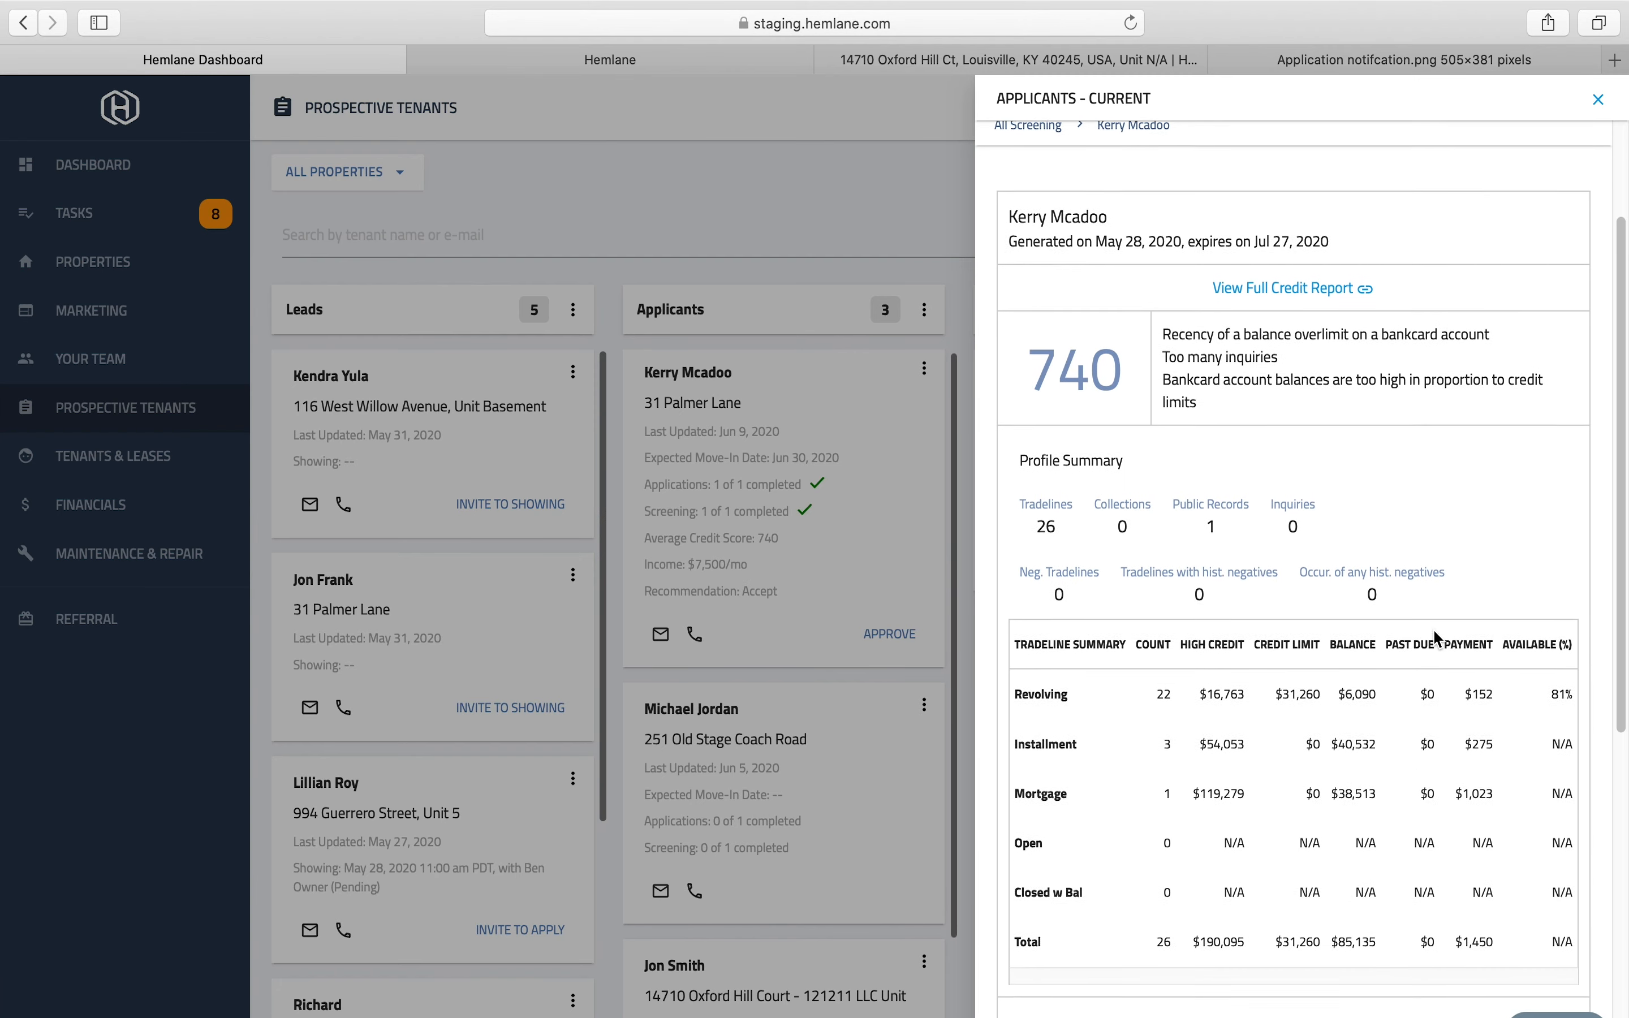
scroll(1271, 573, down, 3)
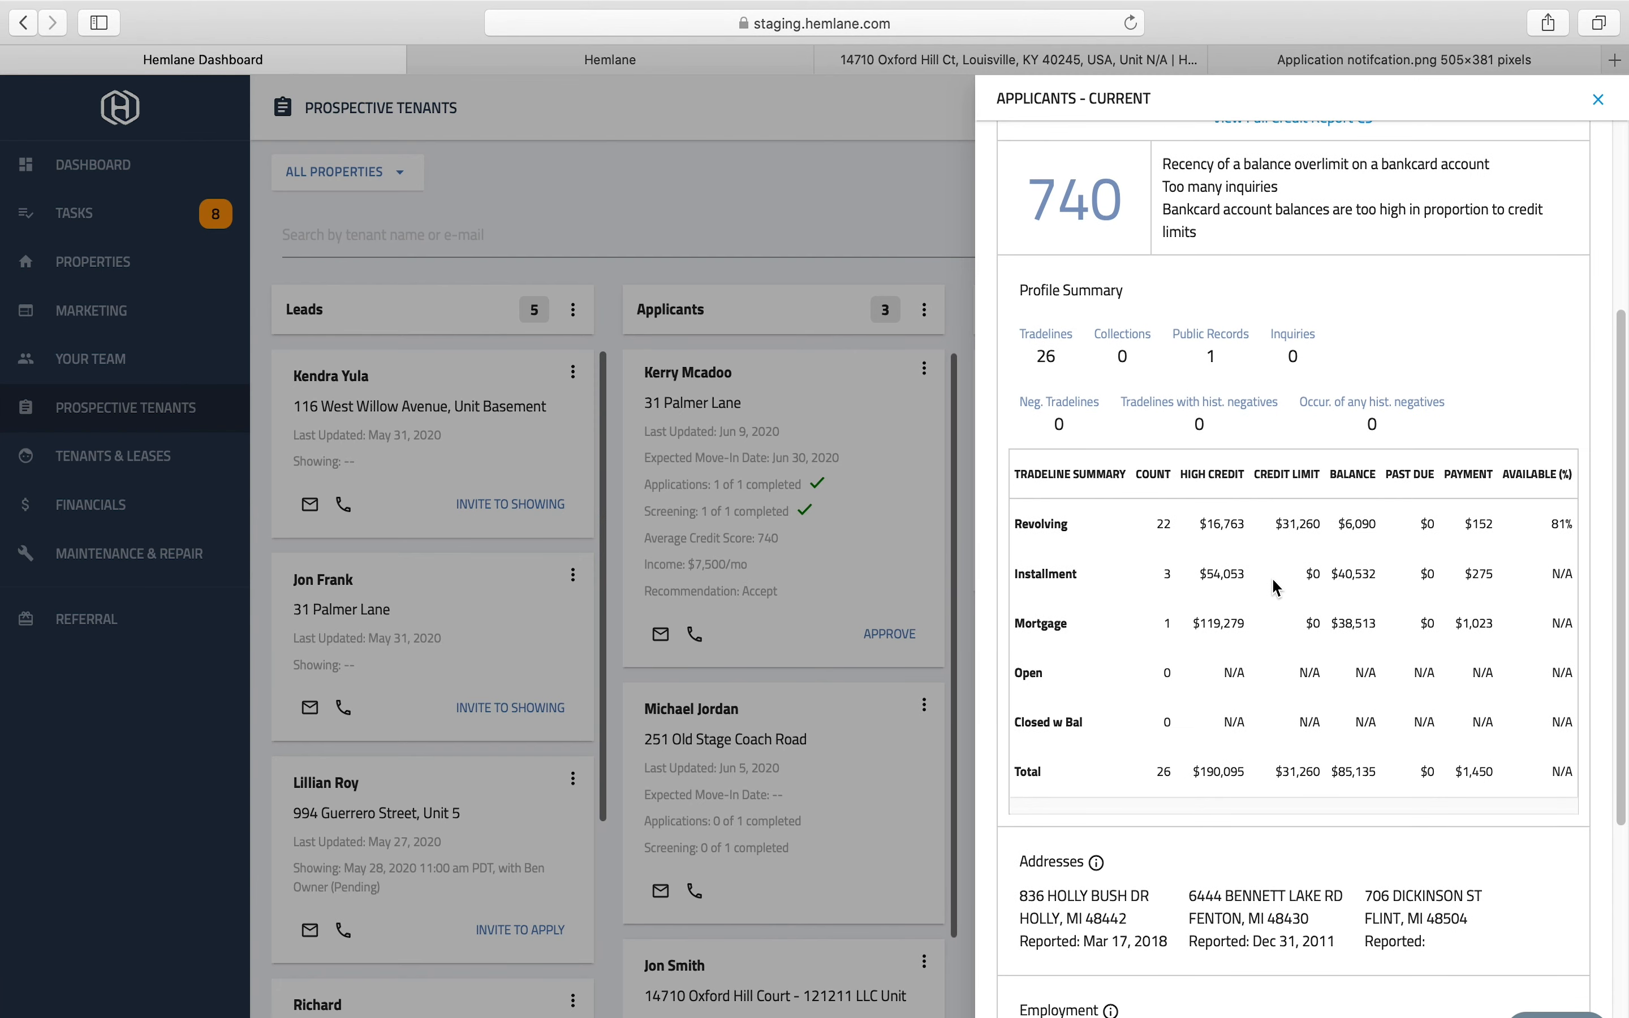
scroll(1272, 587, down, 5)
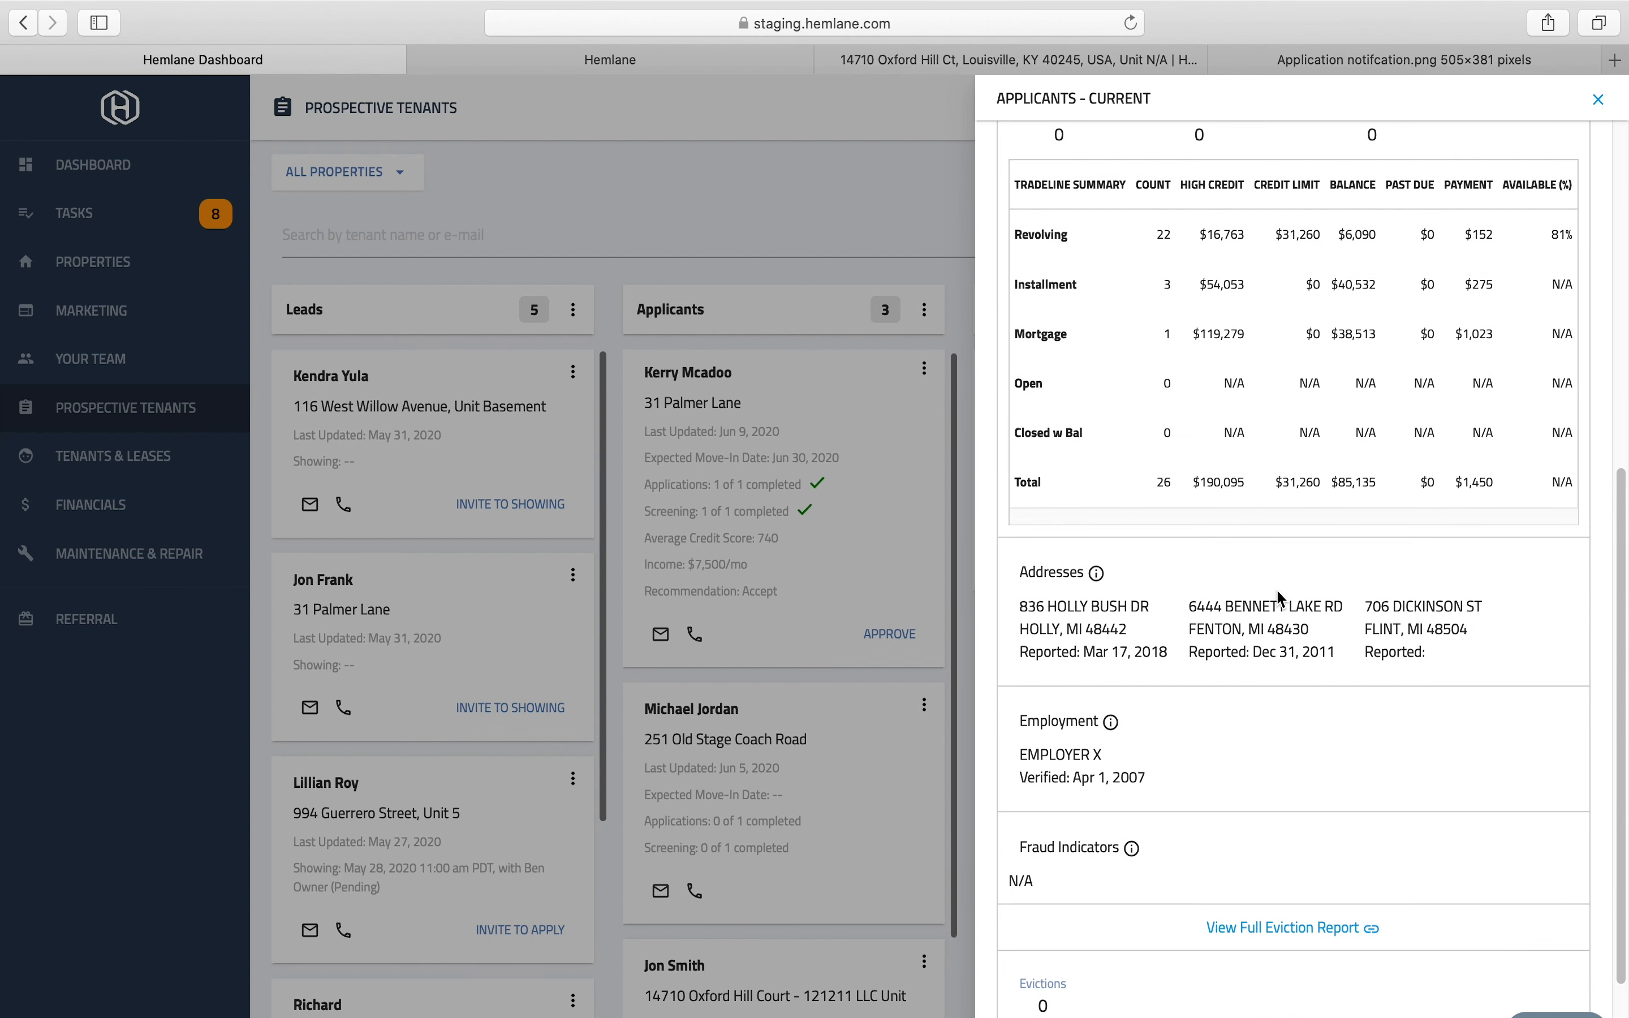
scroll(1277, 591, down, 3)
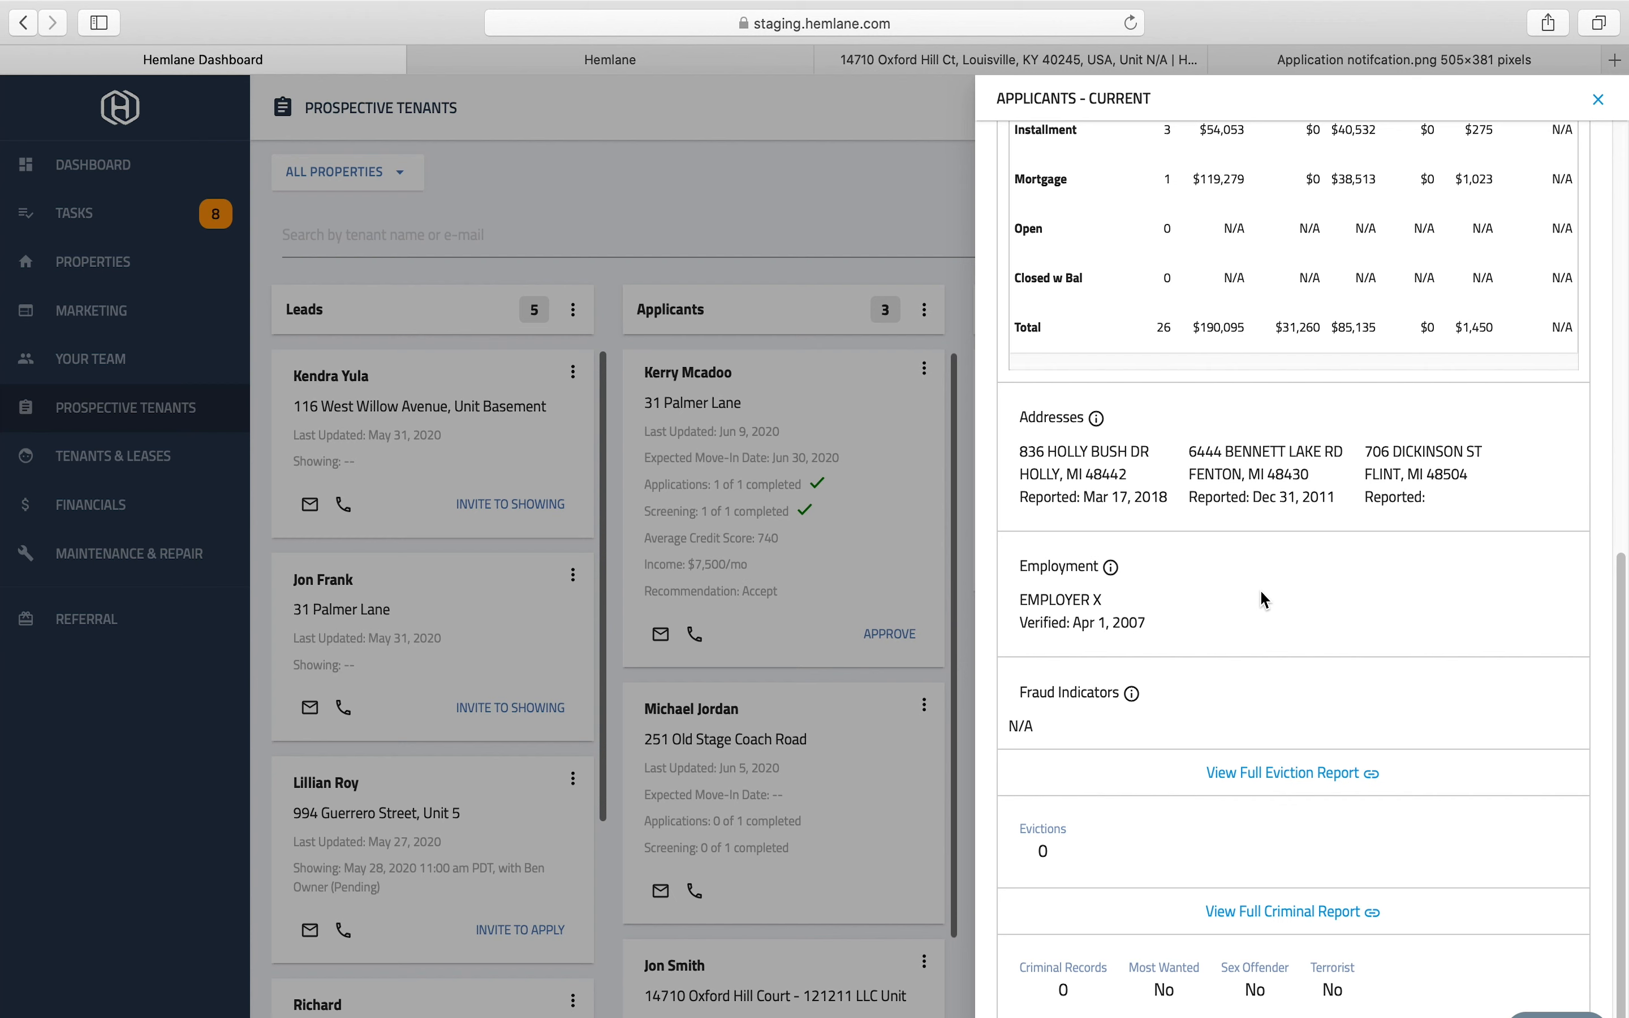
scroll(1264, 599, up, 7)
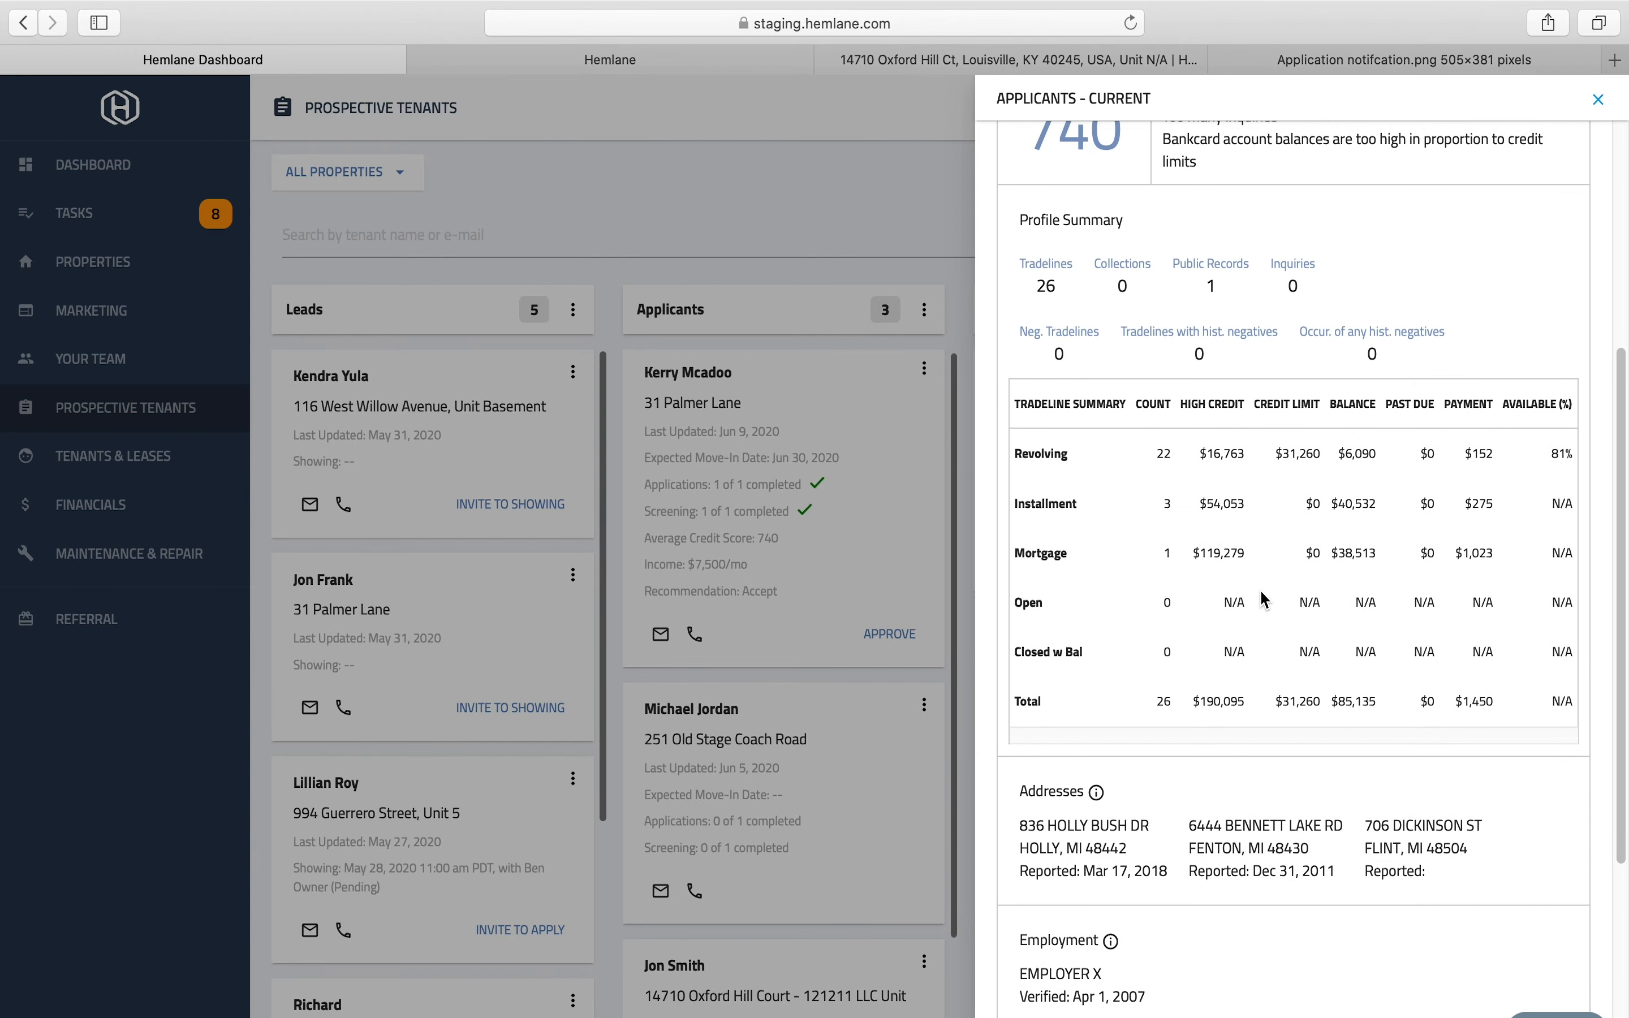
scroll(1264, 599, up, 7)
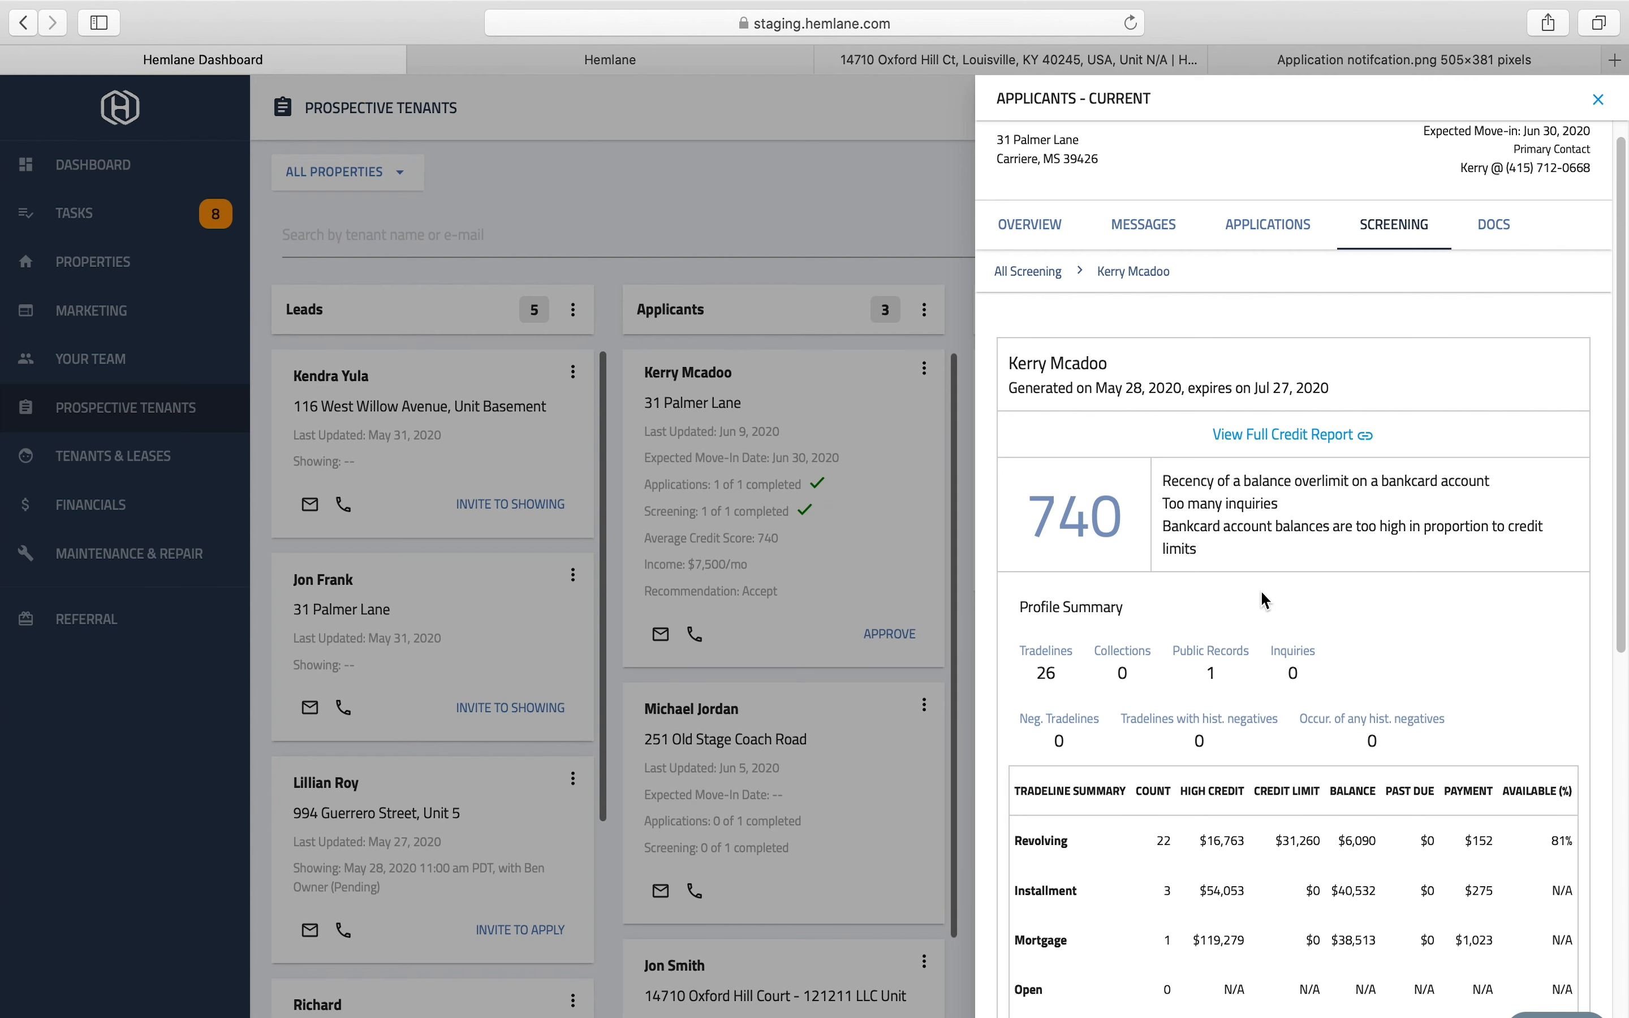
scroll(1263, 597, up, 1)
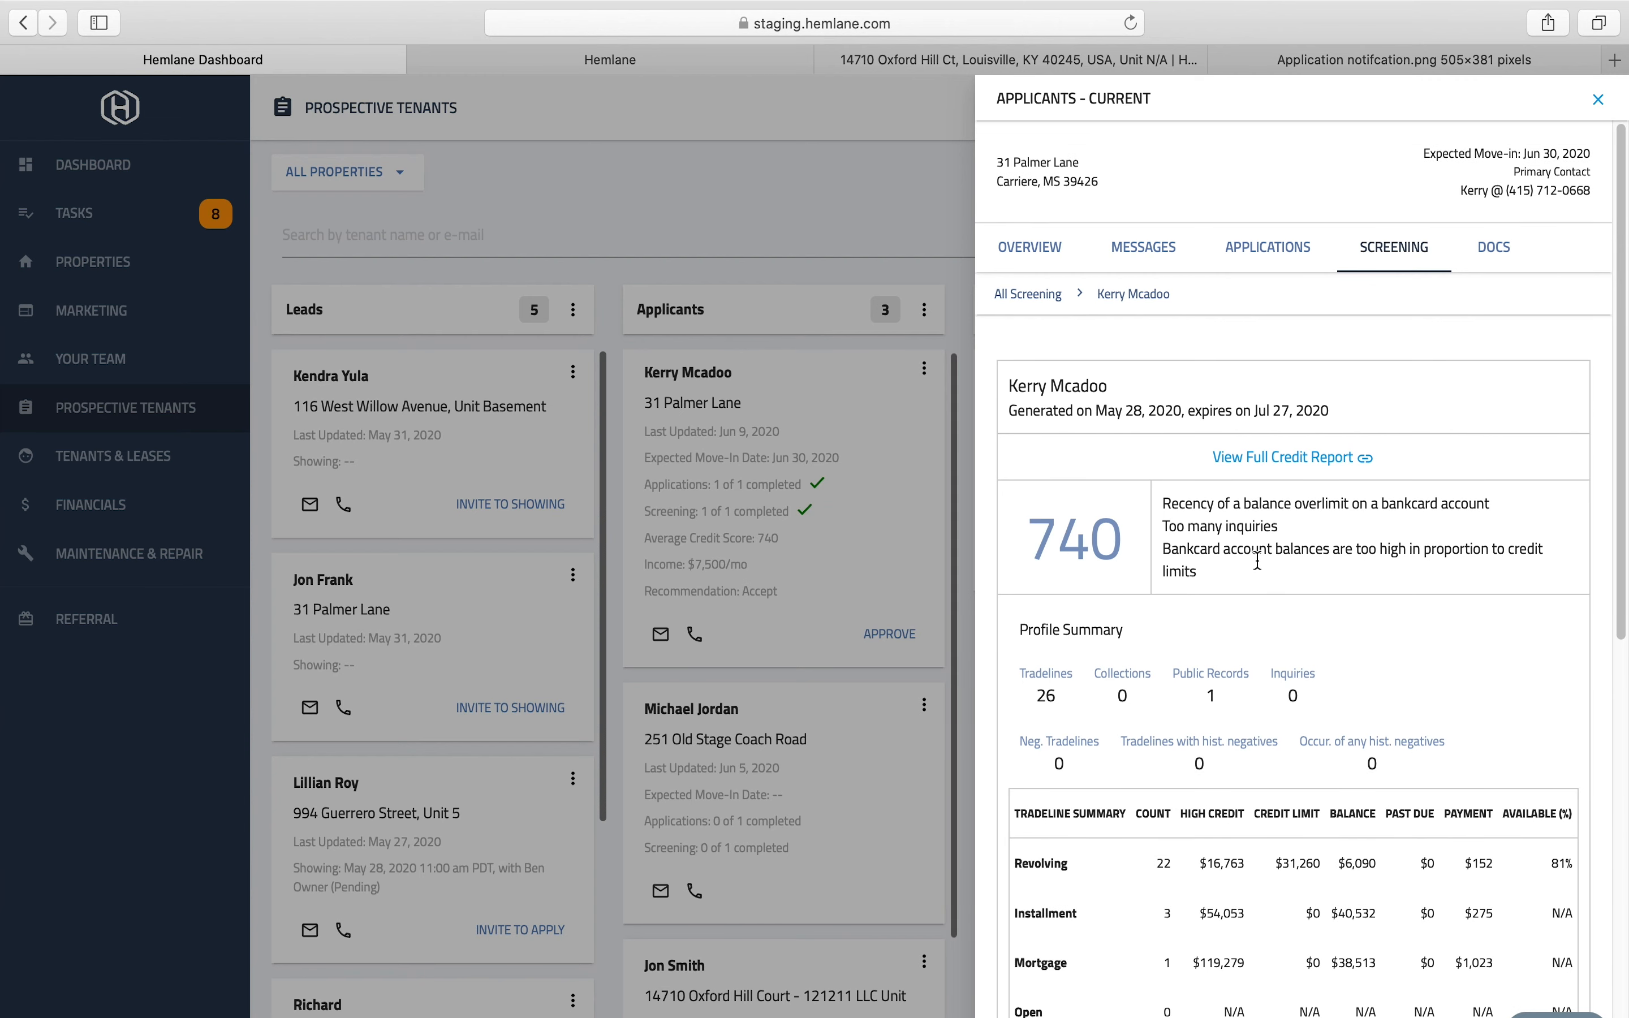
View the lease signing and private notes sections of the applicant's overview and return to the prospective tenants board.
click(1046, 259)
scroll(1118, 448, down, 2)
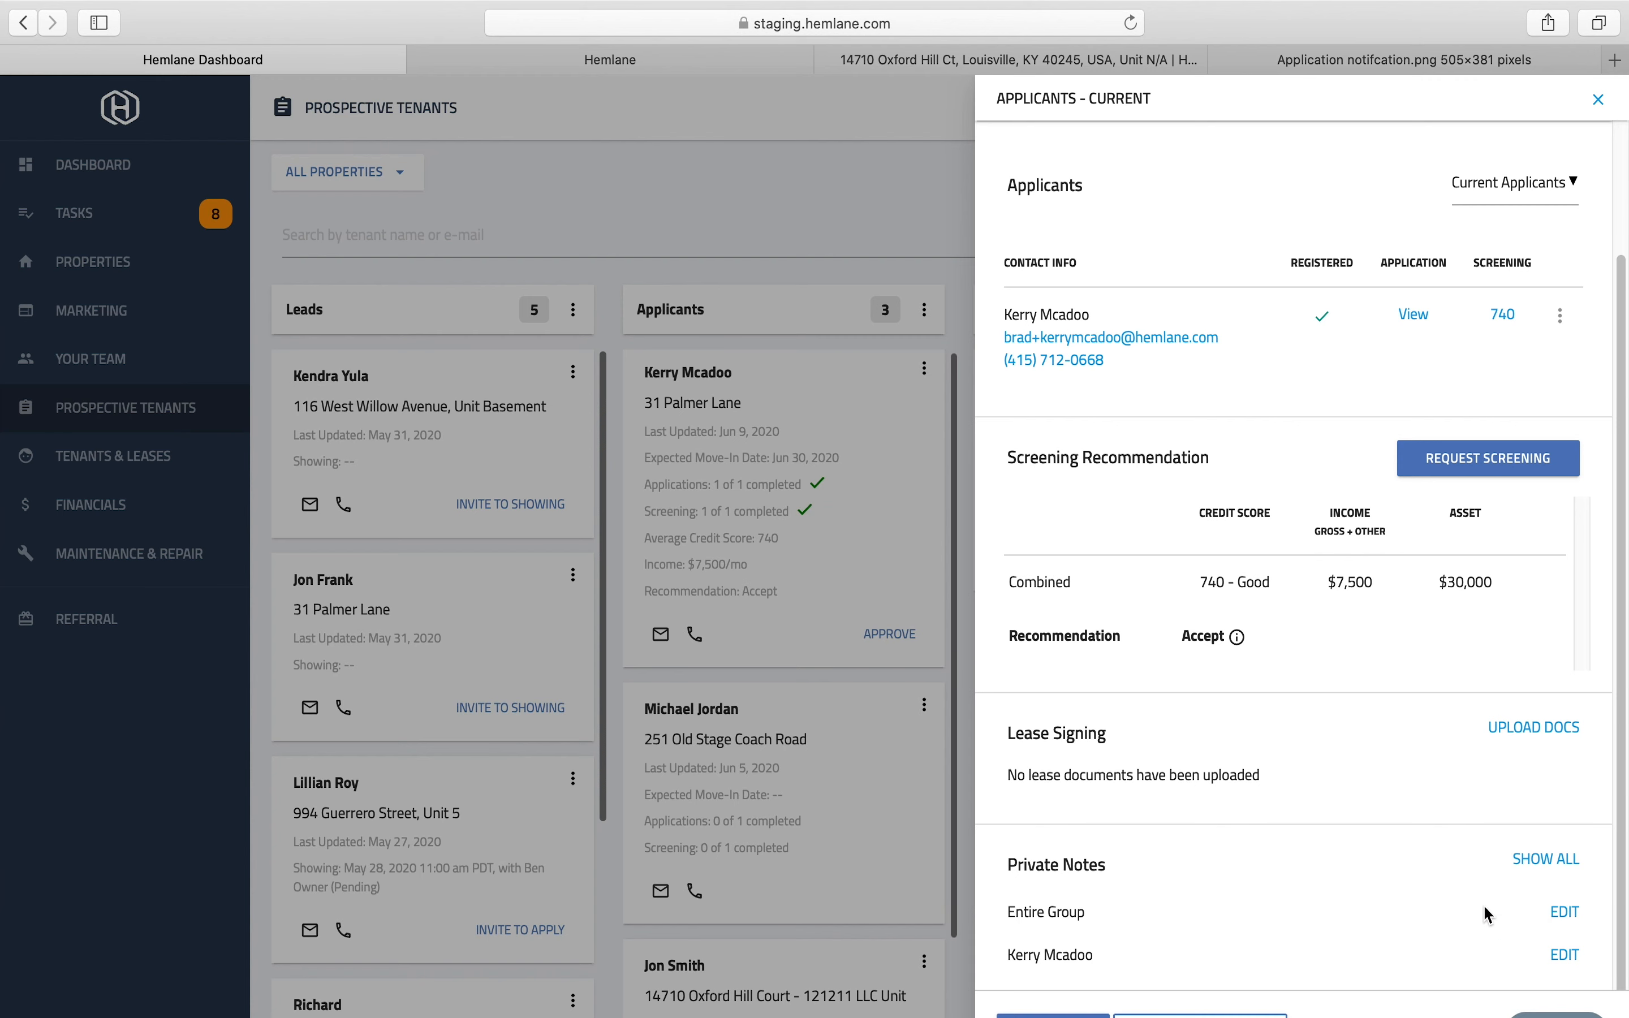
scroll(1488, 916, up, 2)
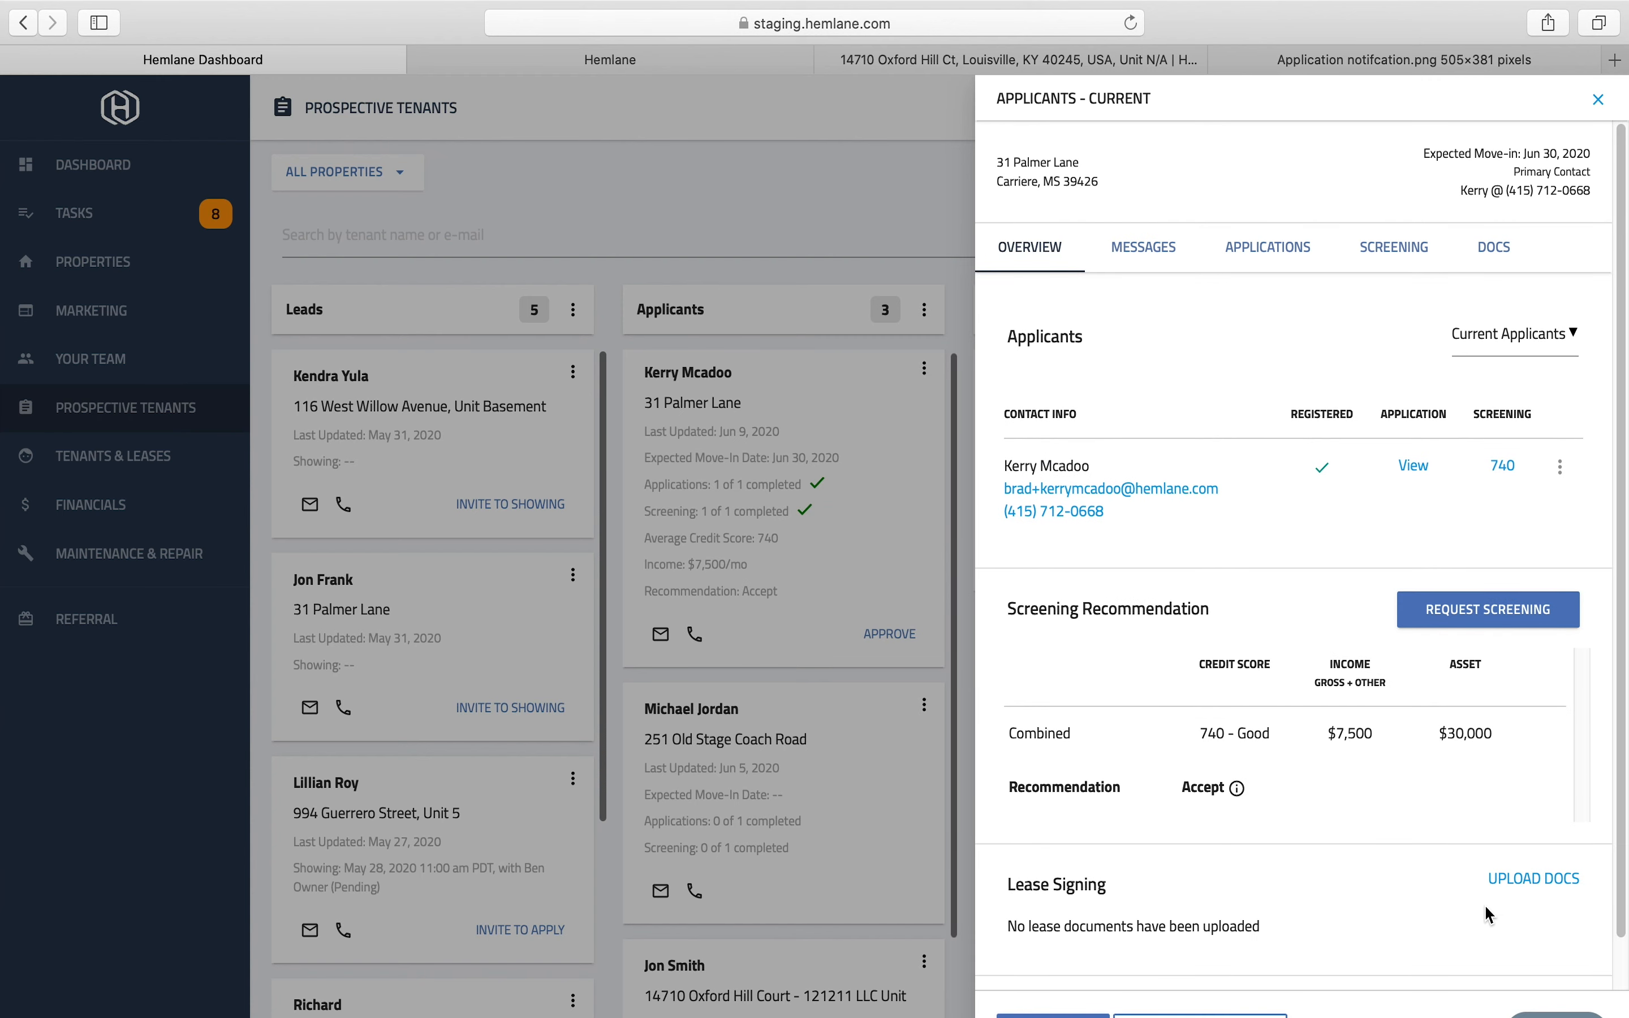
click(966, 690)
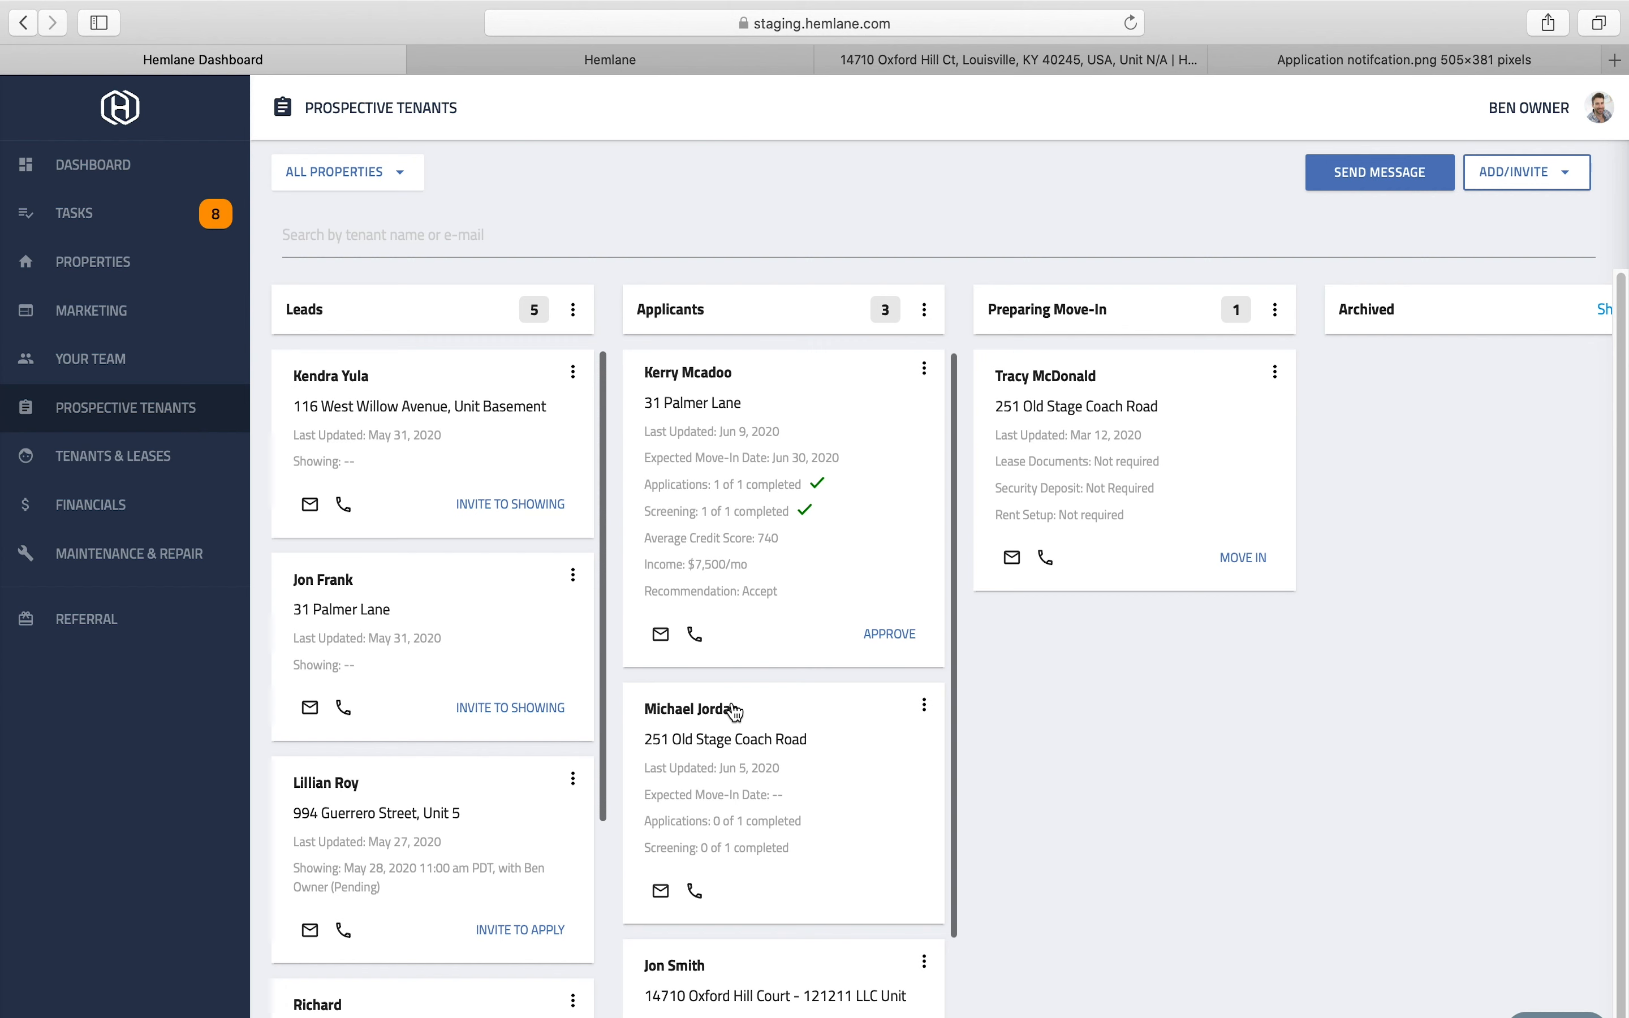
Approve the applicant with the completed application and screening, and proceed without uploading a signed lease.
click(754, 475)
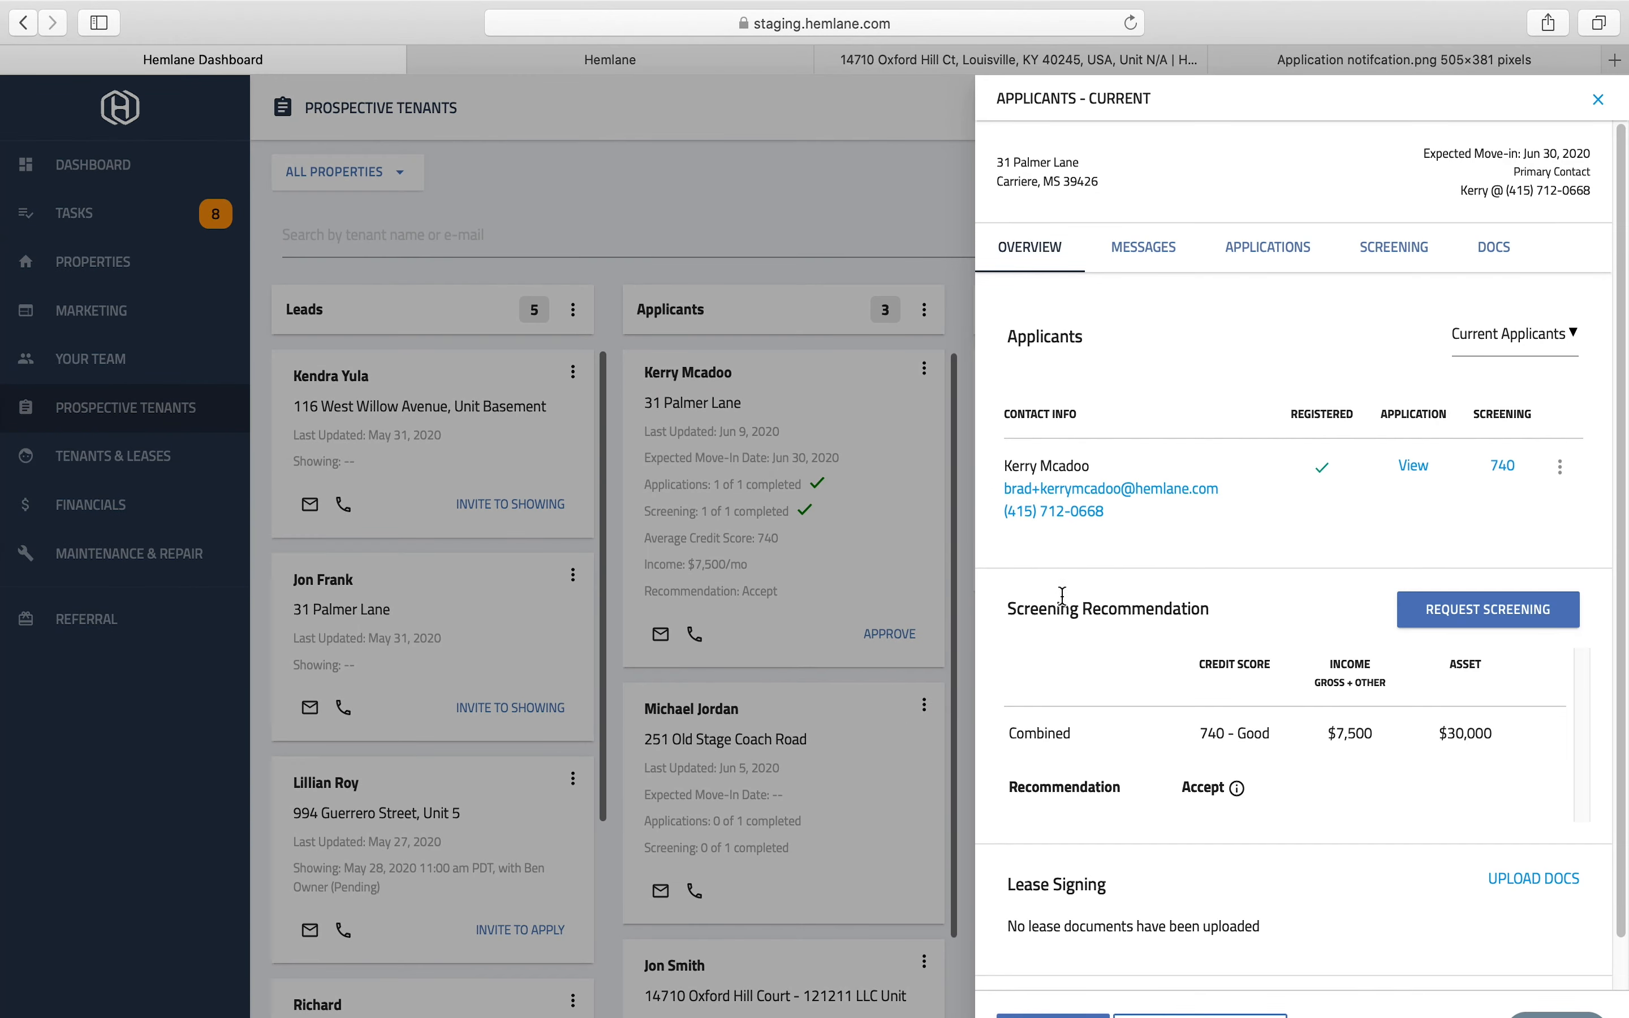
click(1052, 1011)
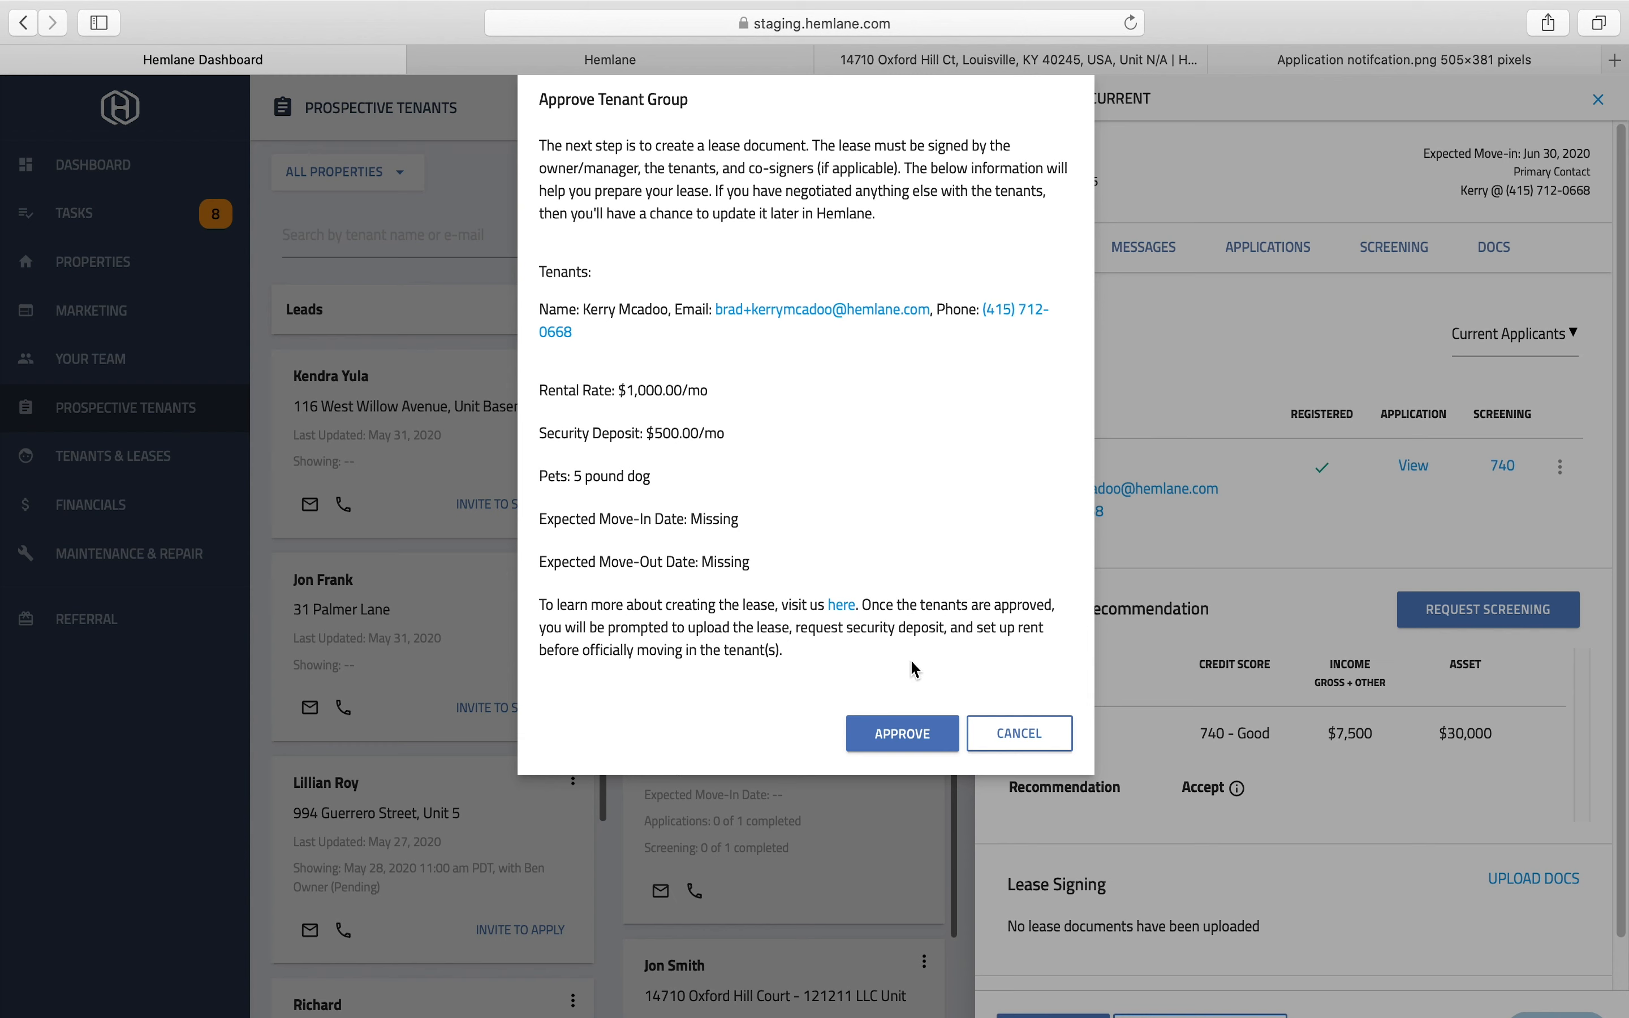
click(903, 738)
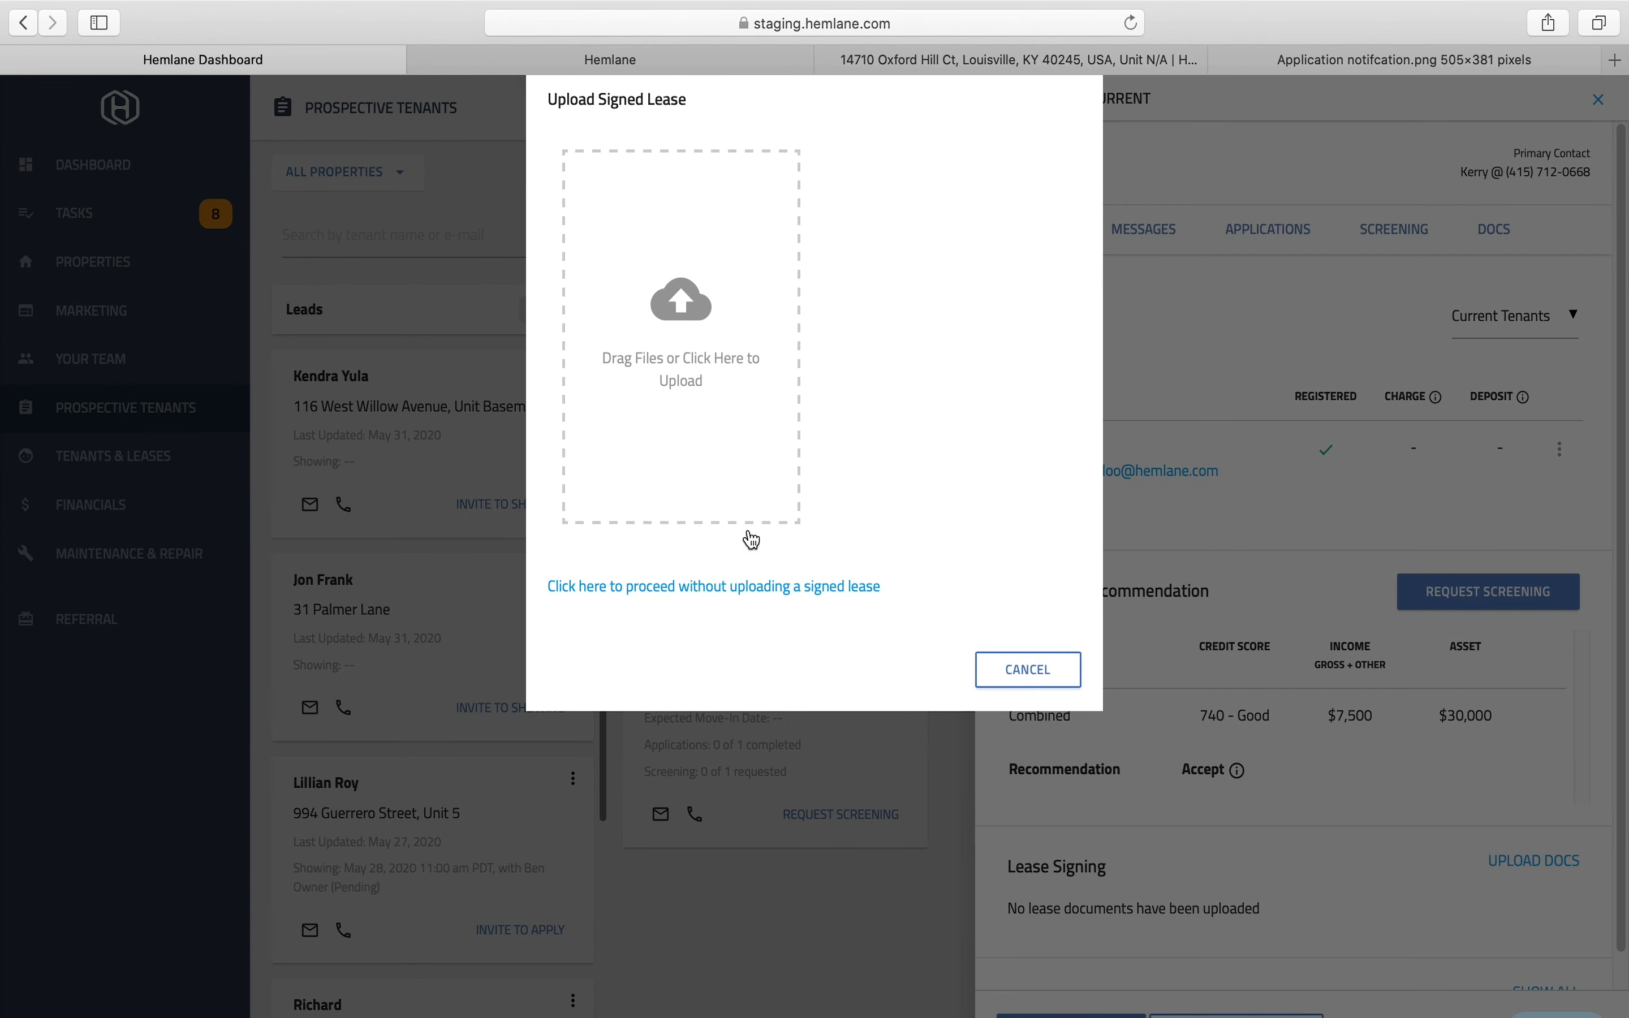
click(750, 585)
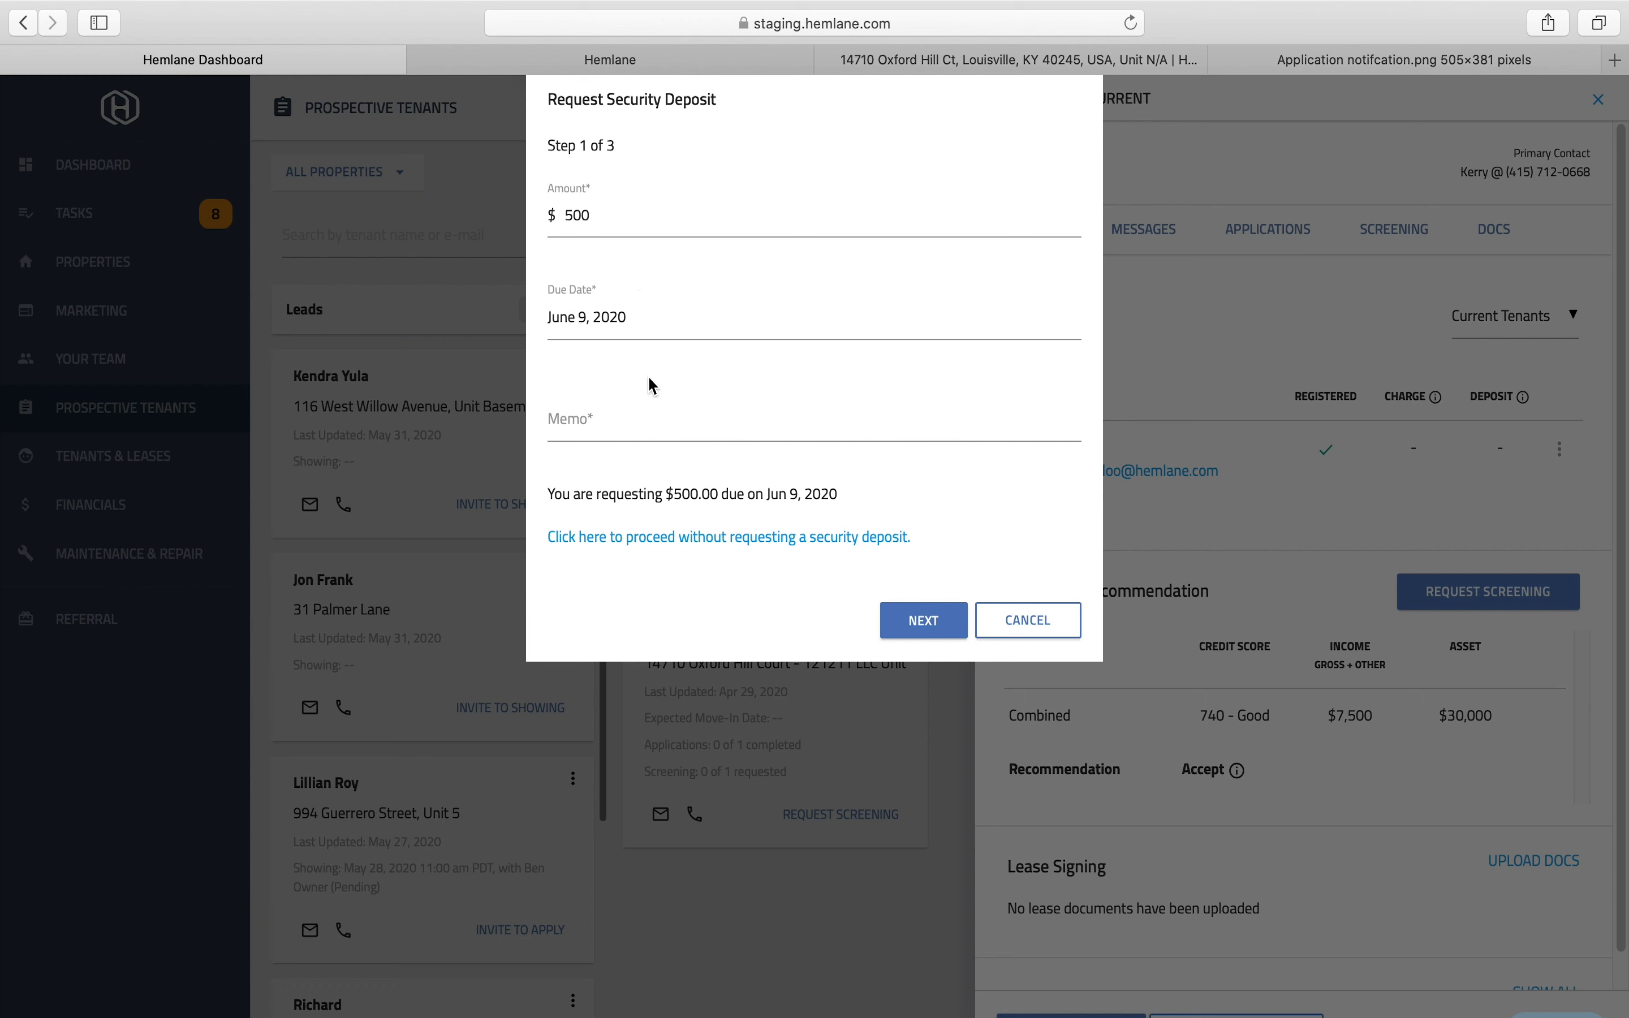
Accept the $500 security deposit due June 9, 2020, with the owner as recipient and EAST POINT LLC as destination account.
click(922, 621)
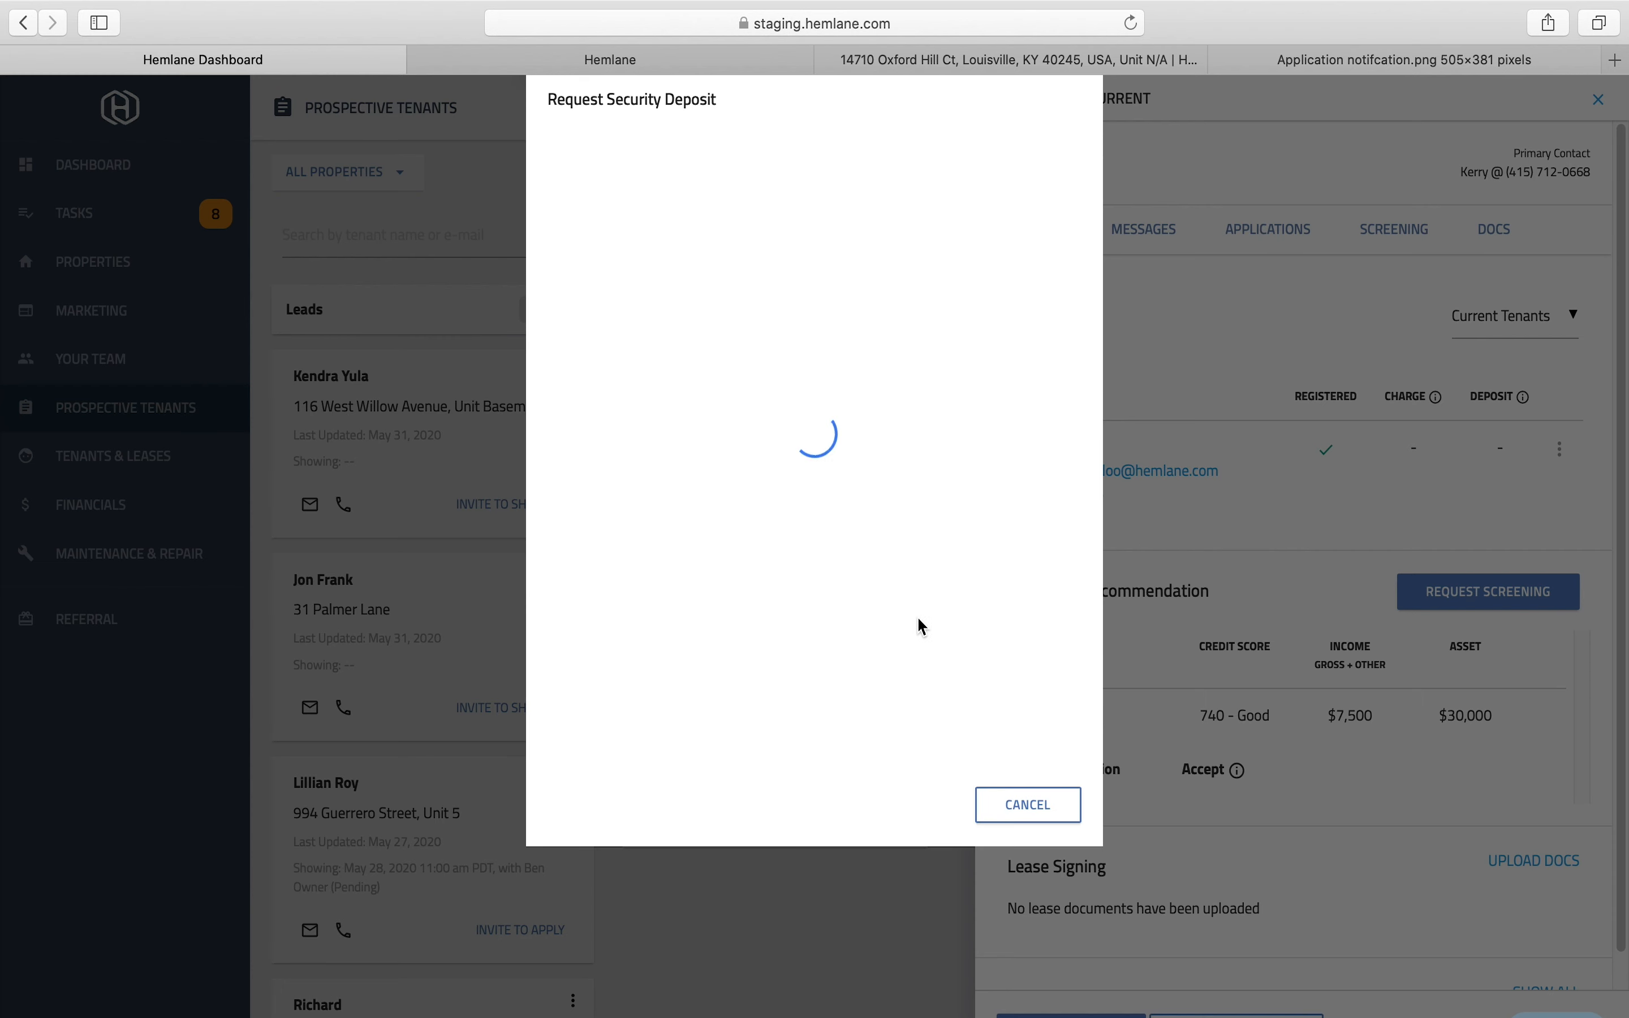
click(645, 202)
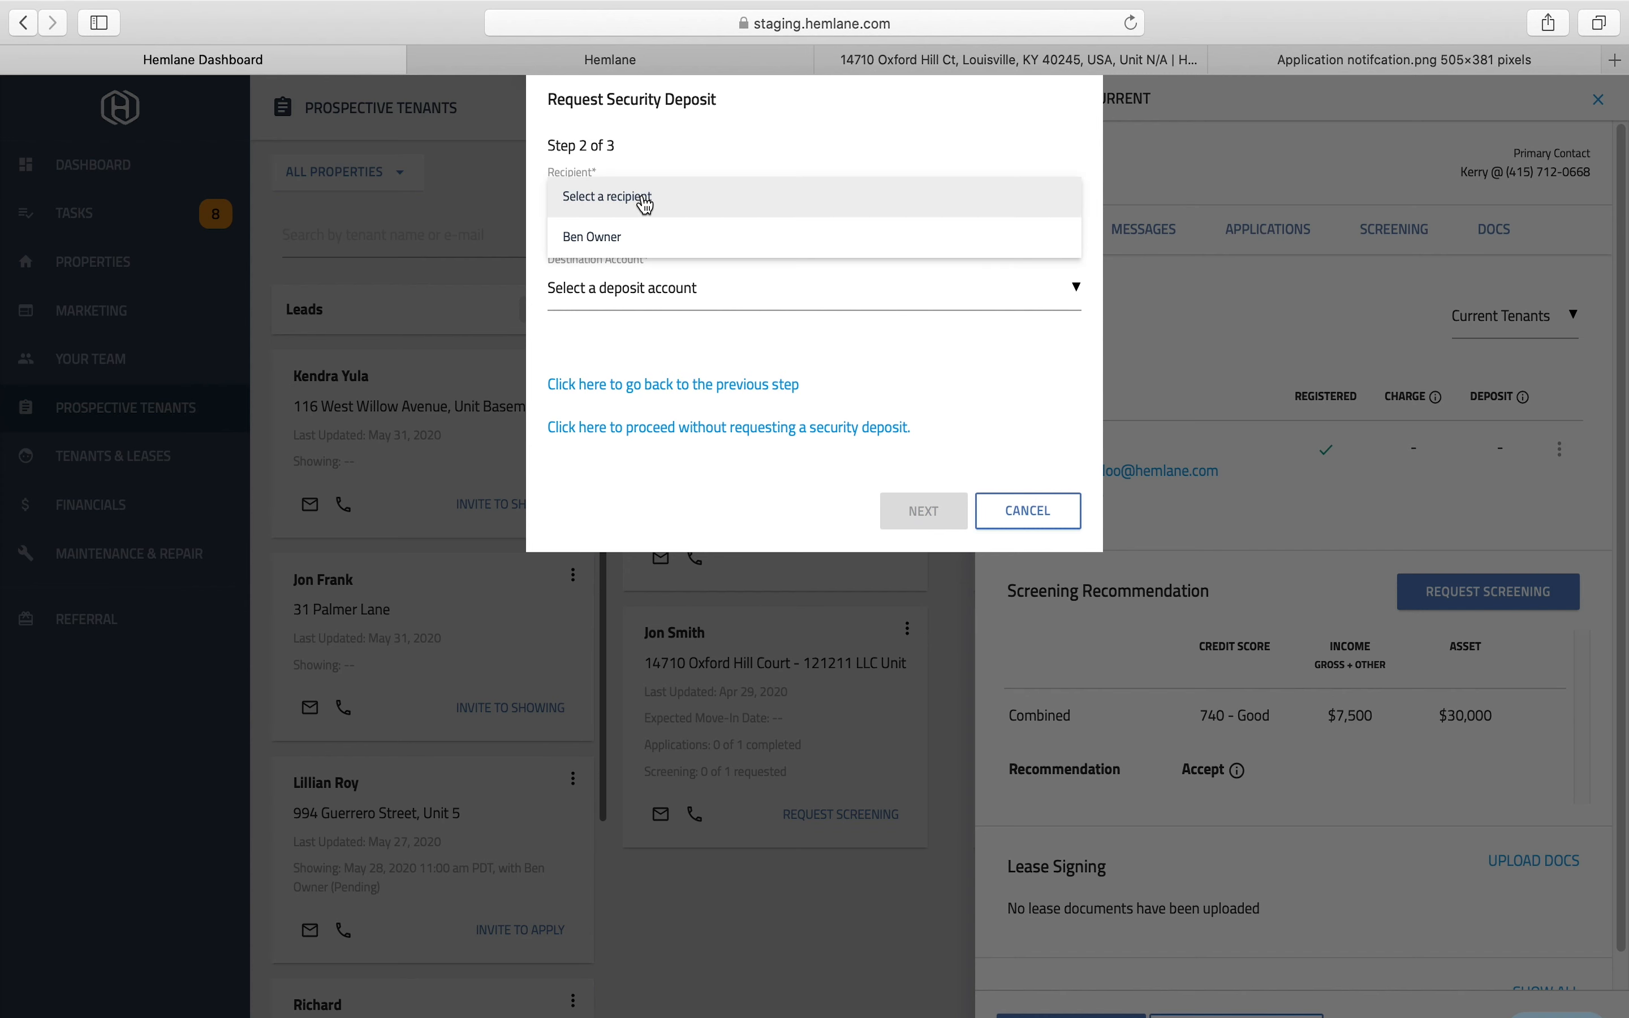
click(631, 236)
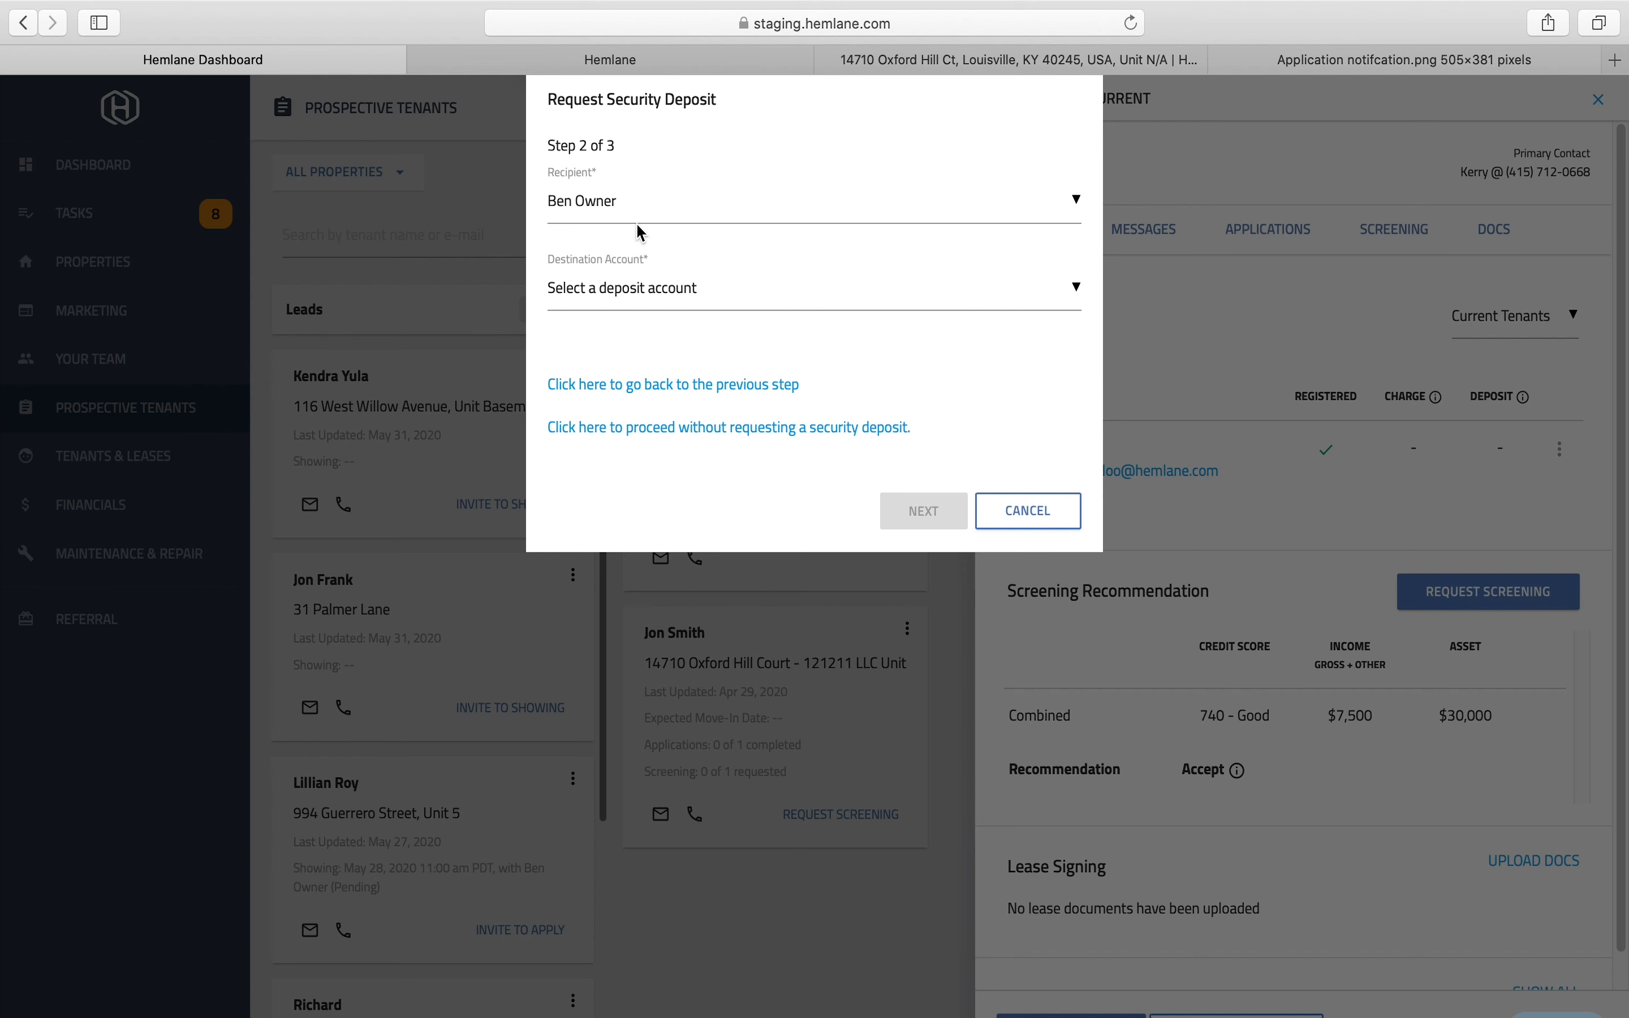
click(616, 288)
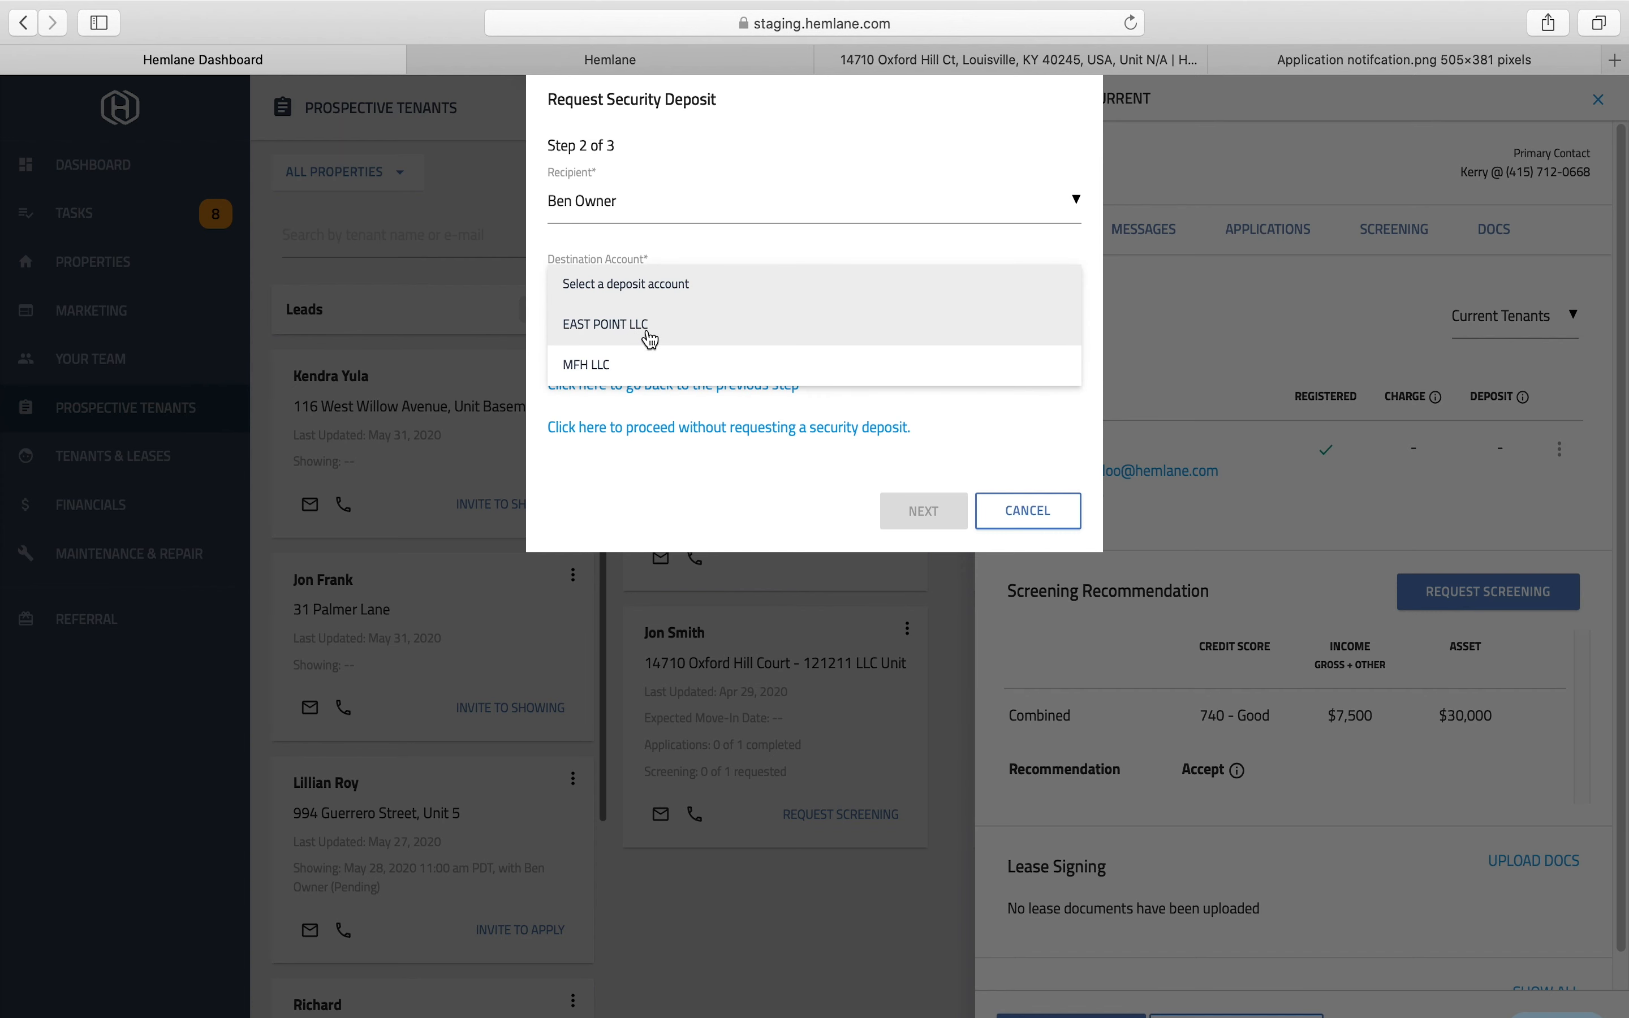
click(626, 334)
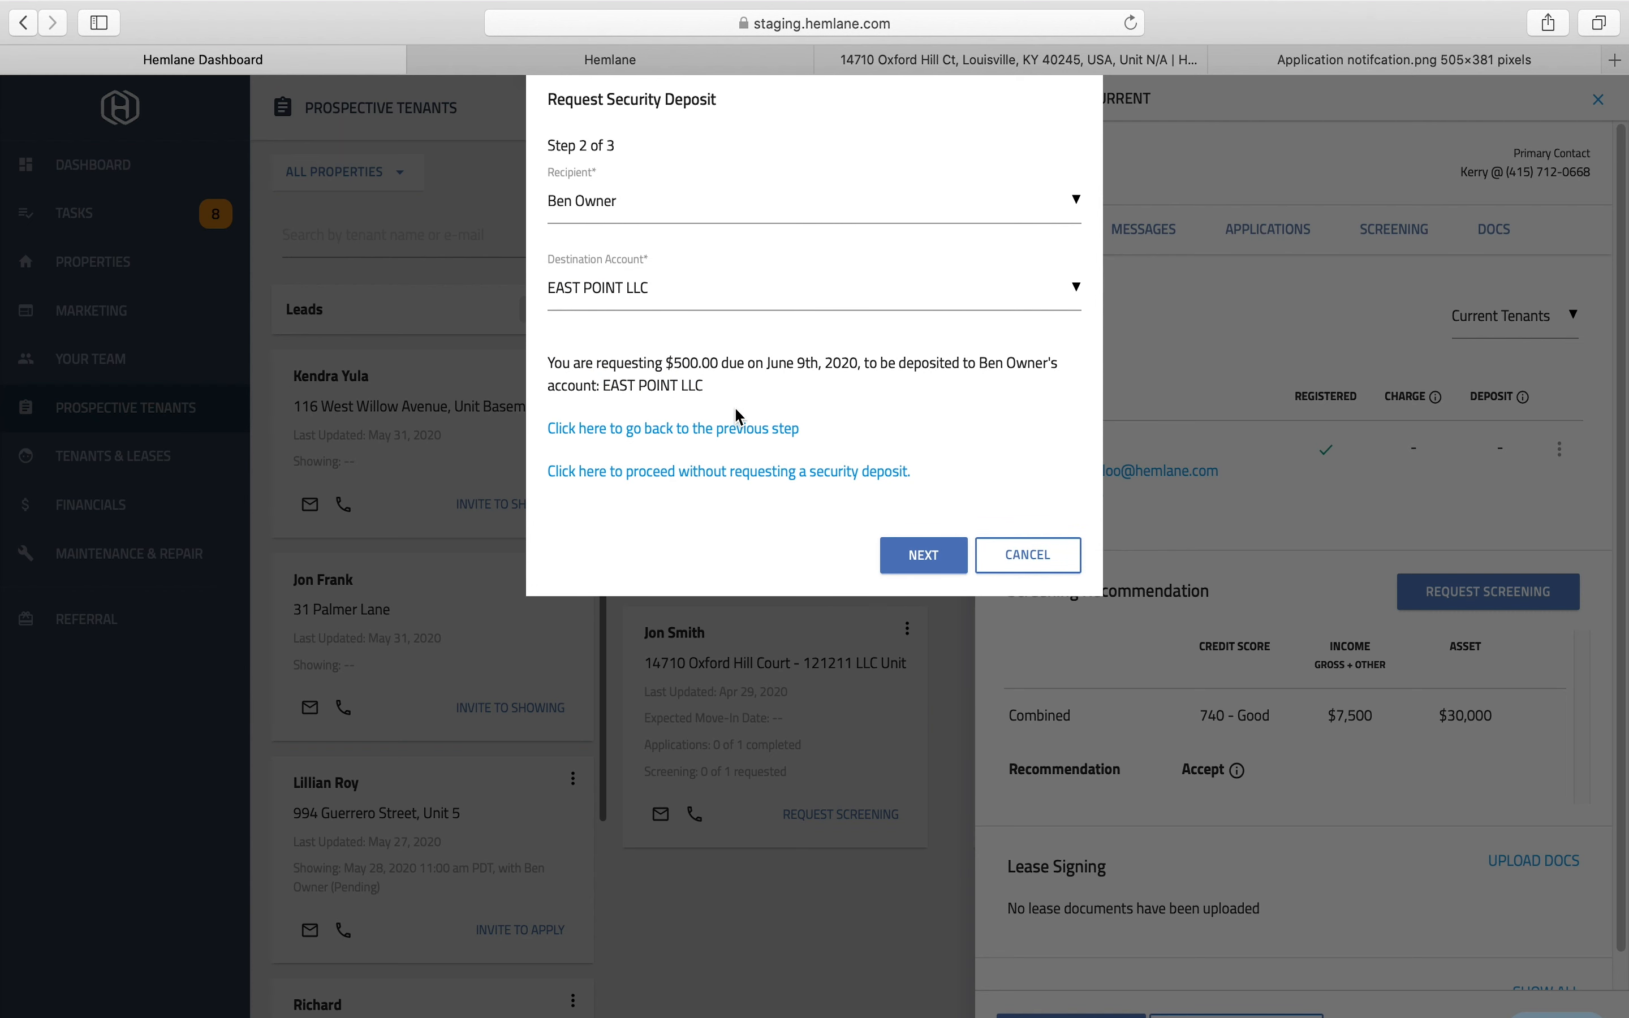
drag(737, 410, 563, 386)
click(931, 559)
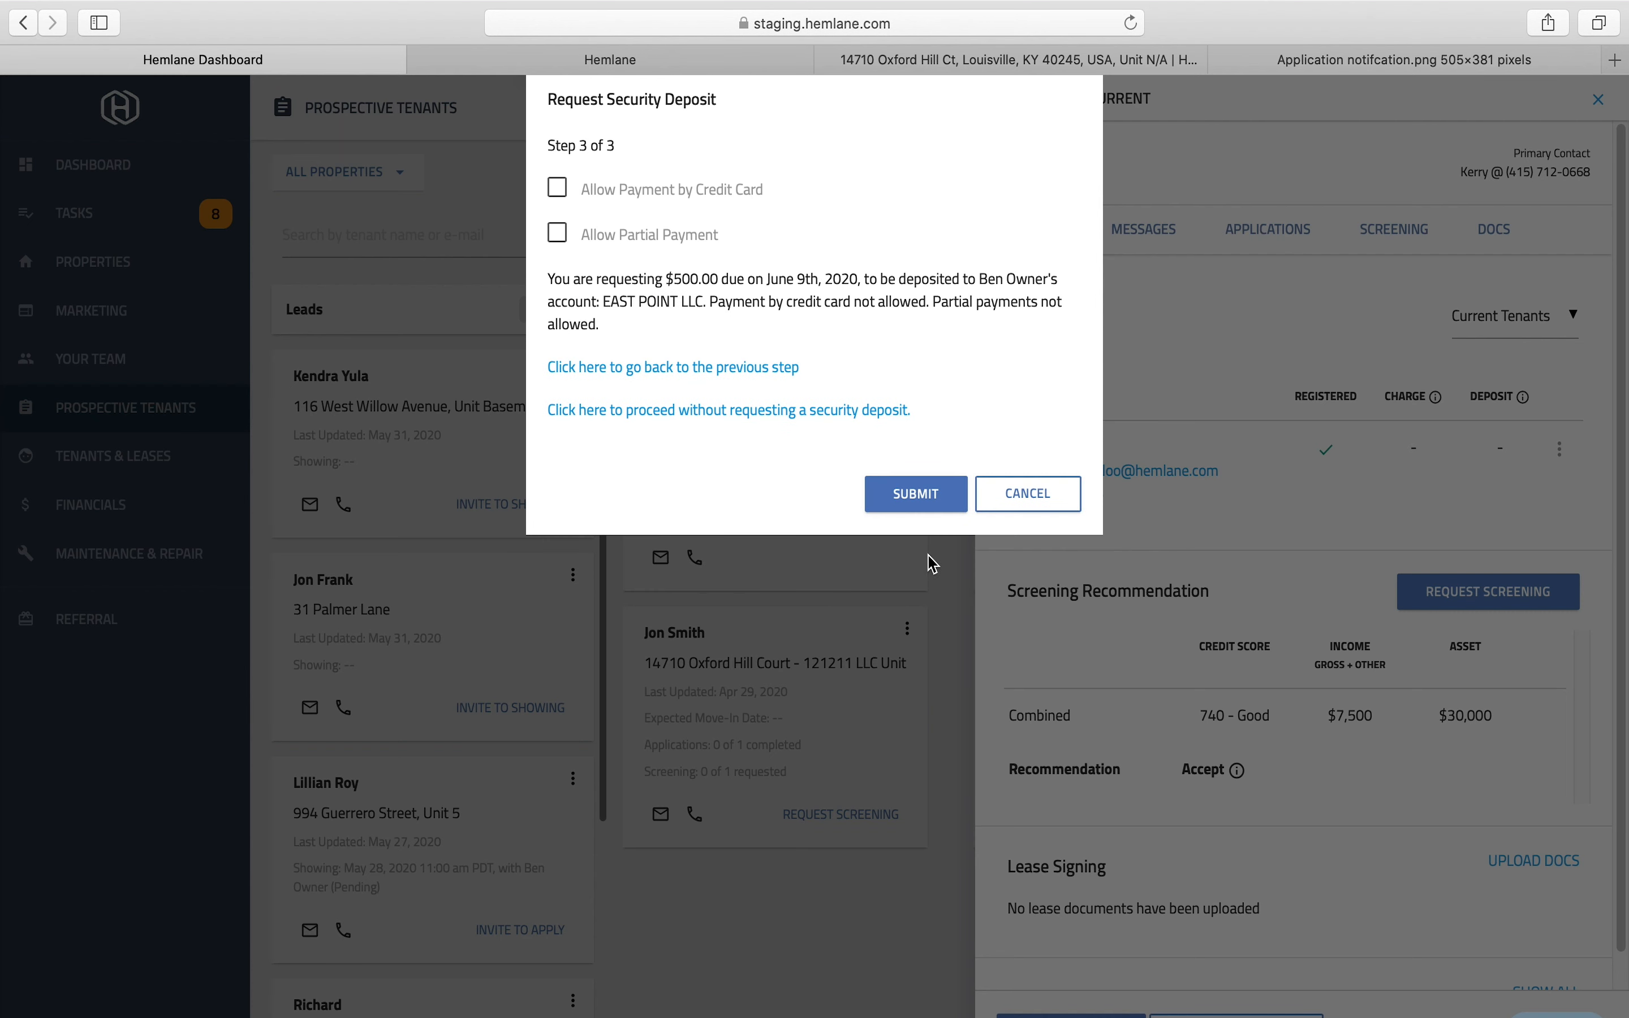
Allow credit card payment with tenants paying the 3% fee, allow partial payment, and submit the security deposit request.
click(558, 190)
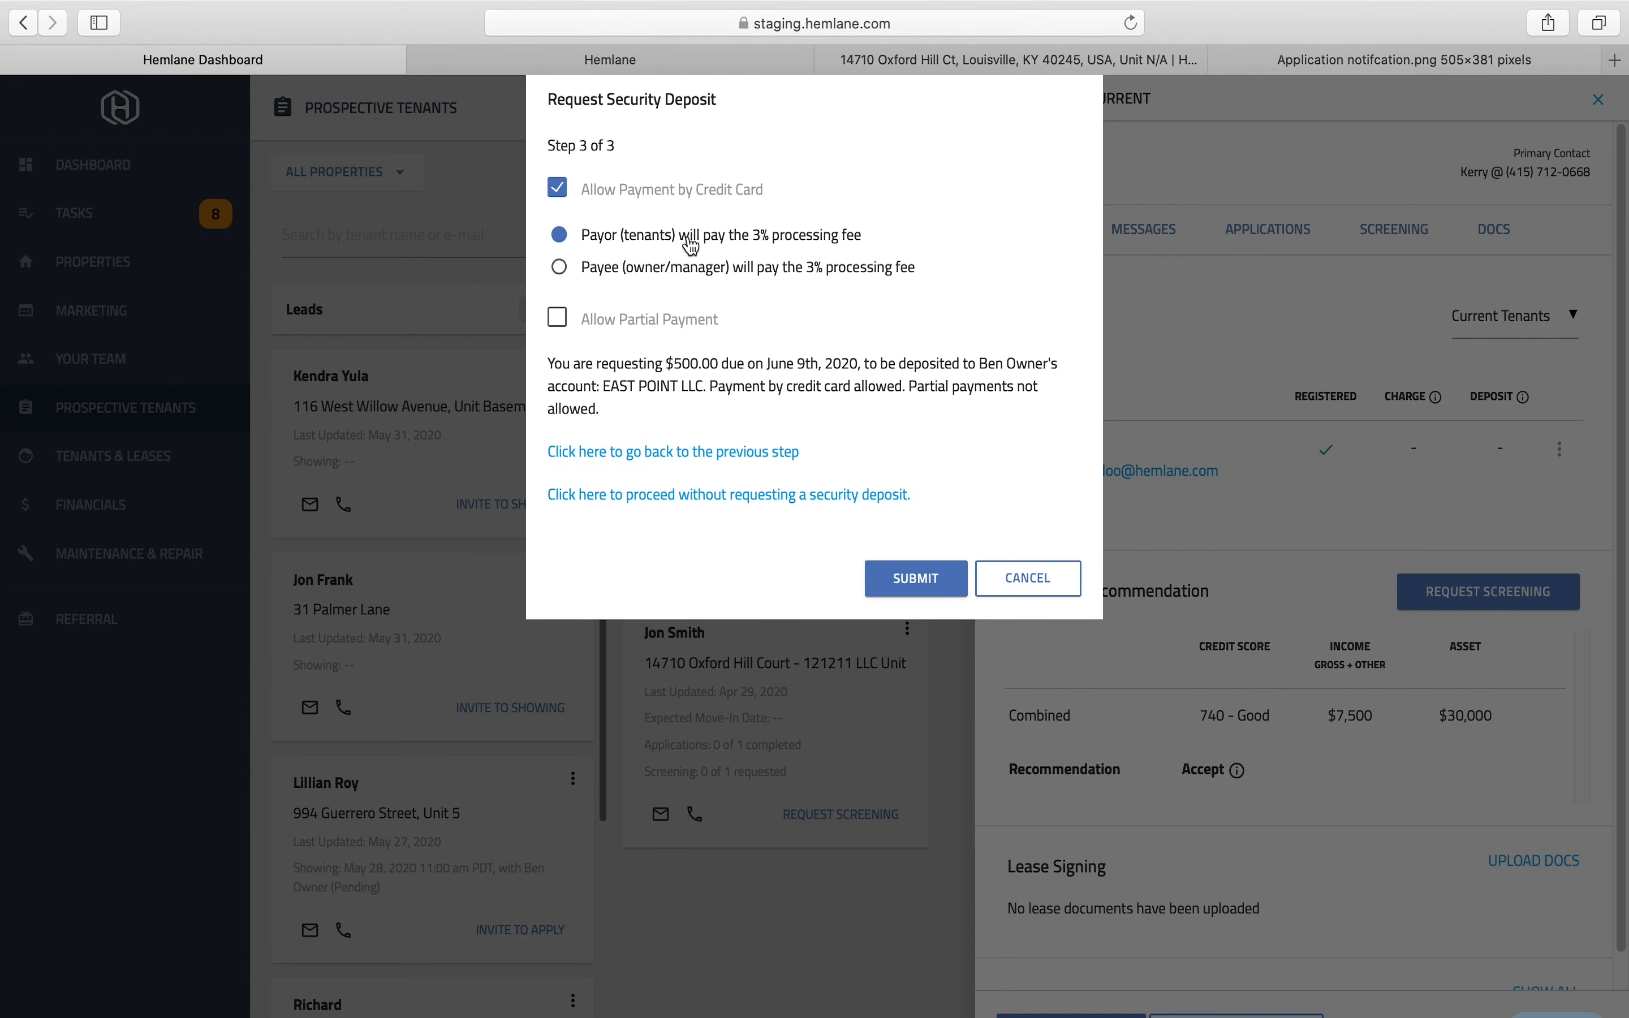
click(557, 320)
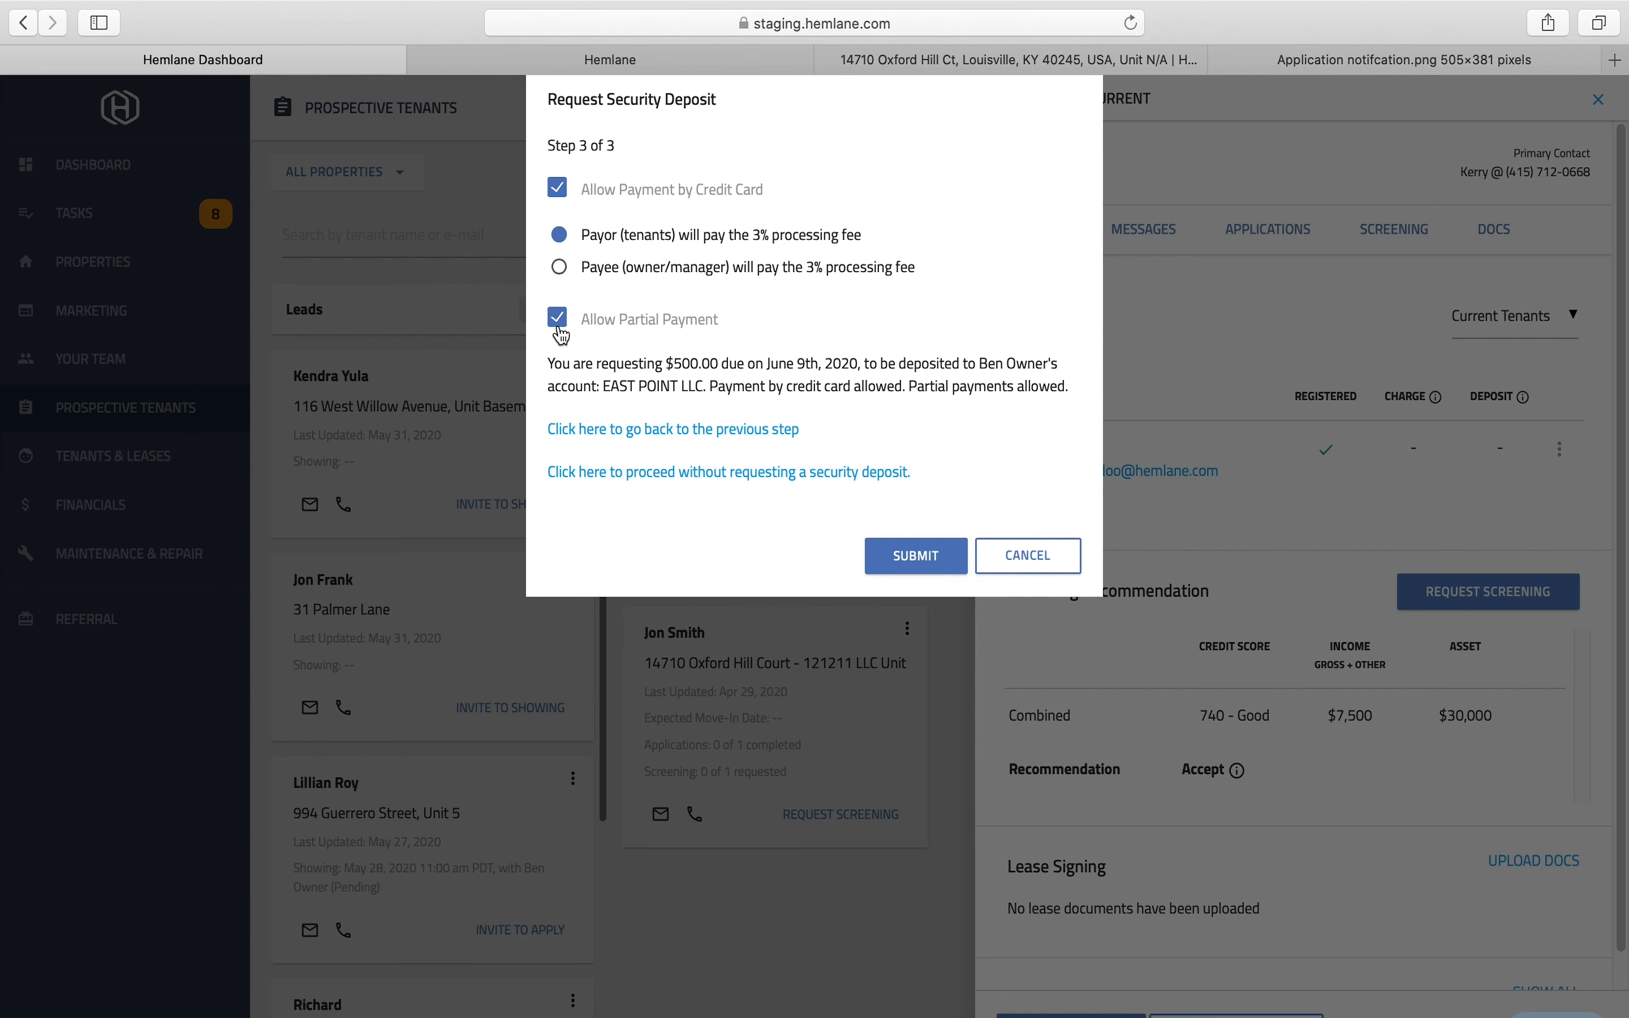
click(932, 566)
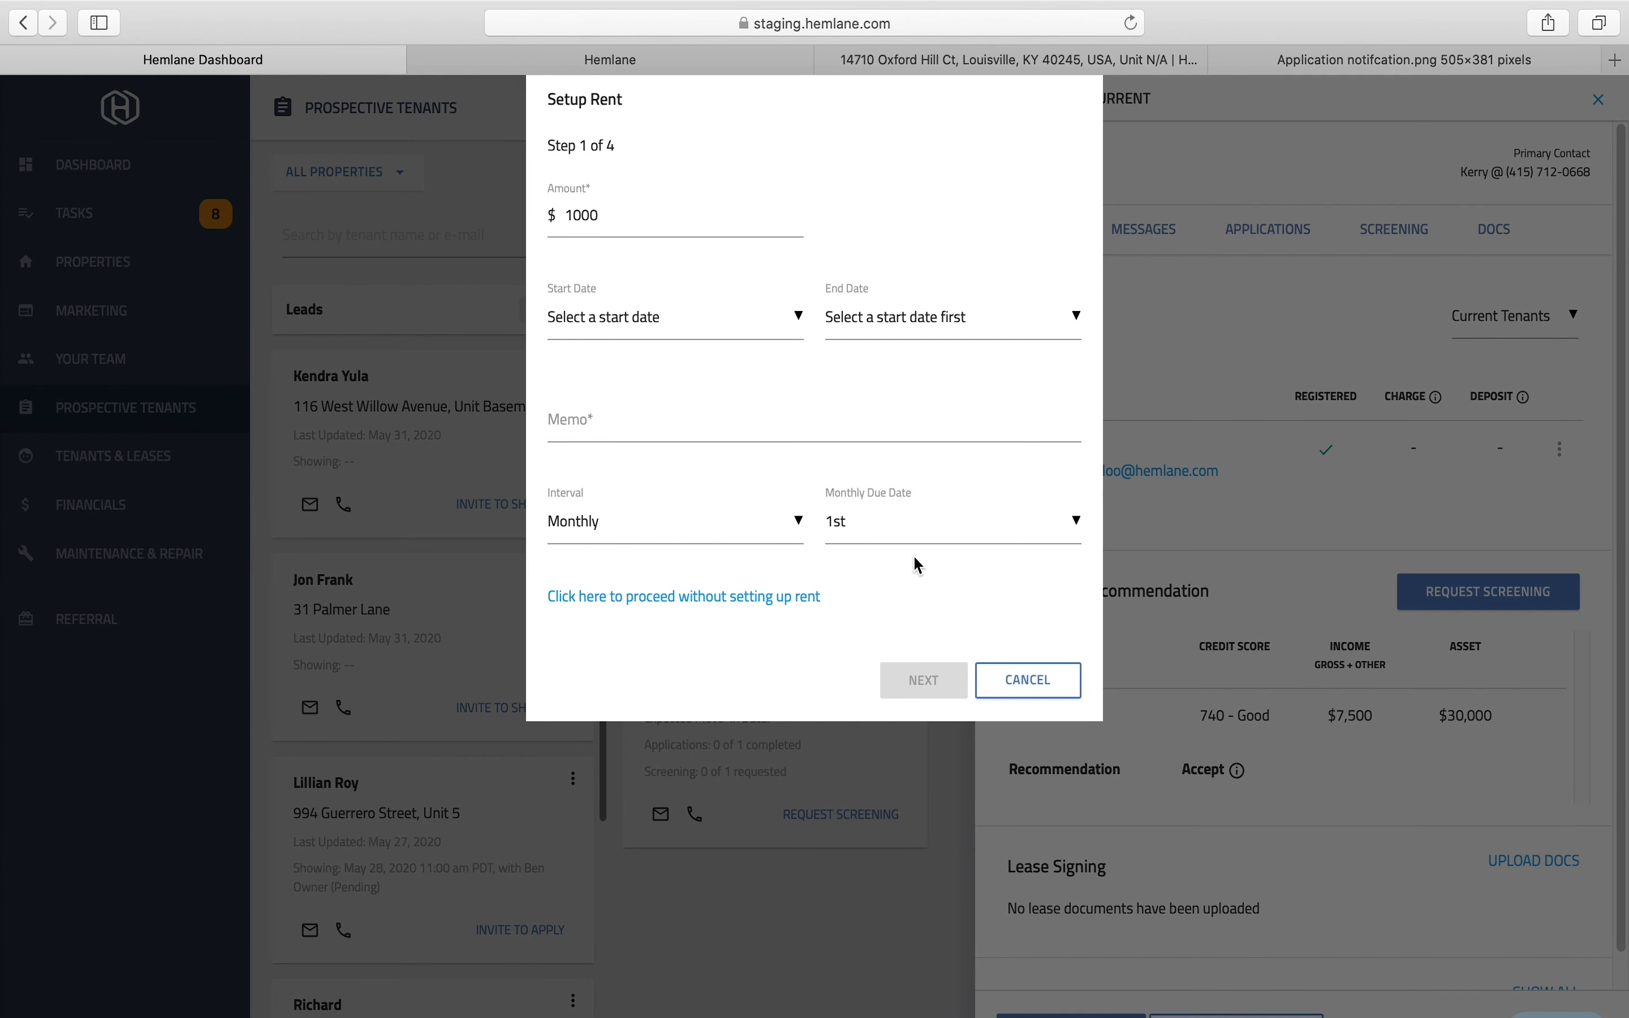
Set the $1000 rent to start Jul 1, 2020, keeping the monthly interval and the 1st as due date.
click(670, 330)
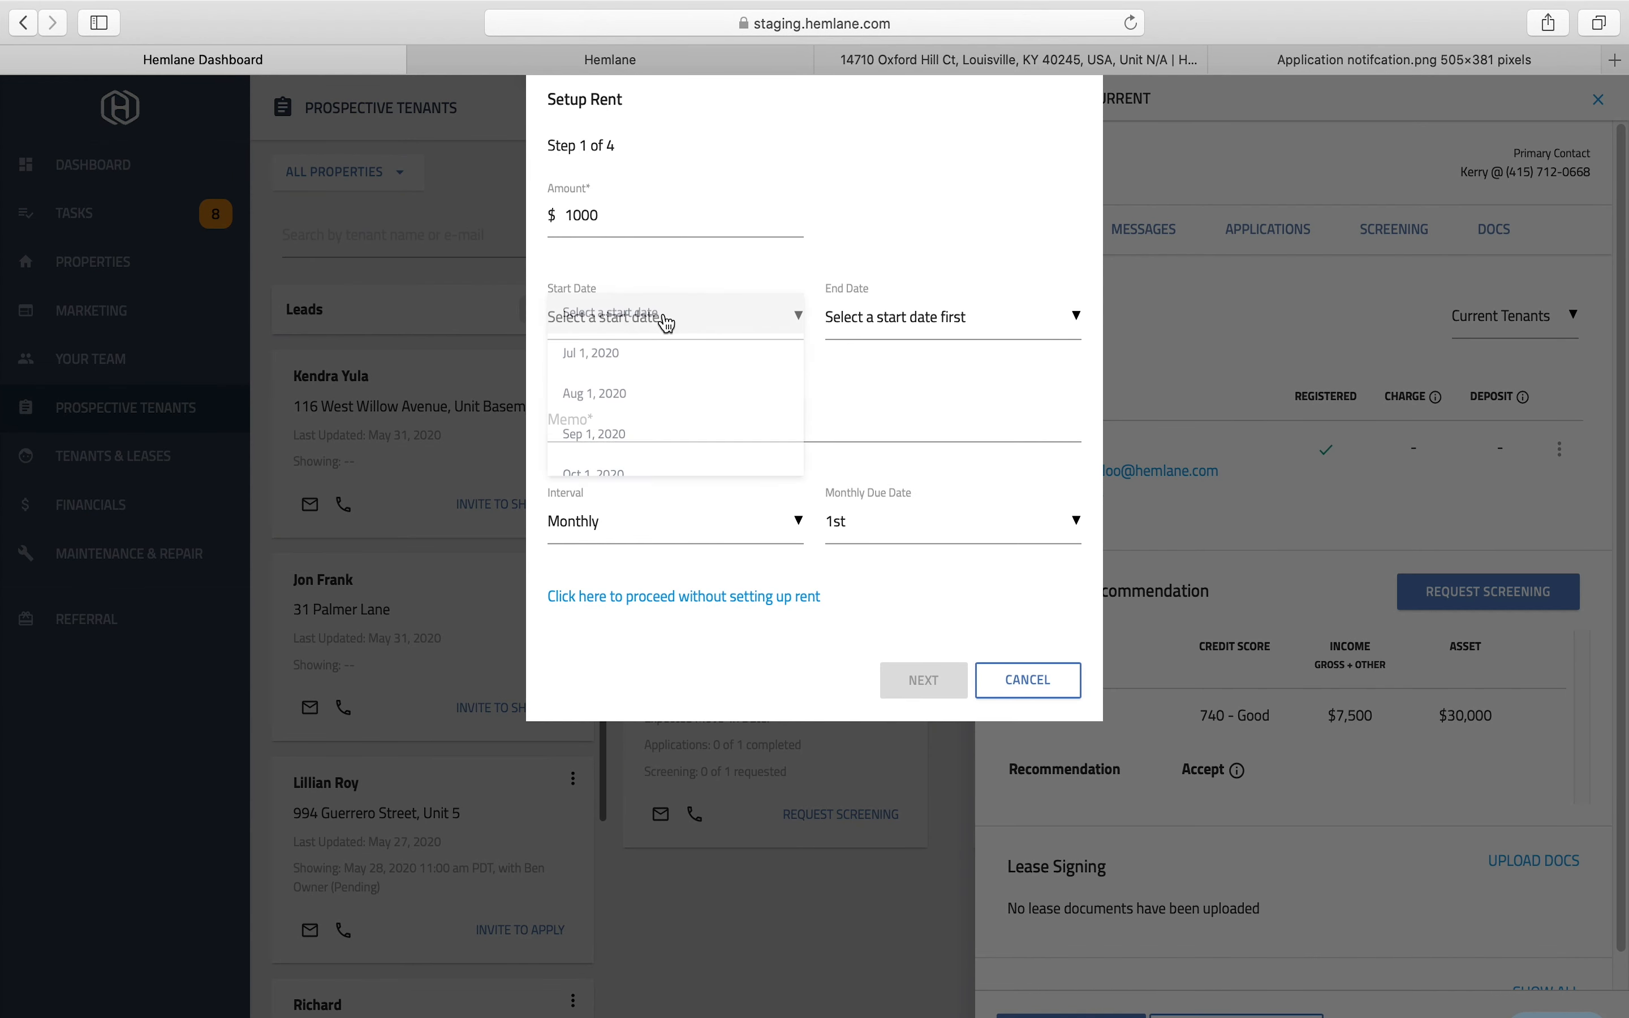
click(651, 354)
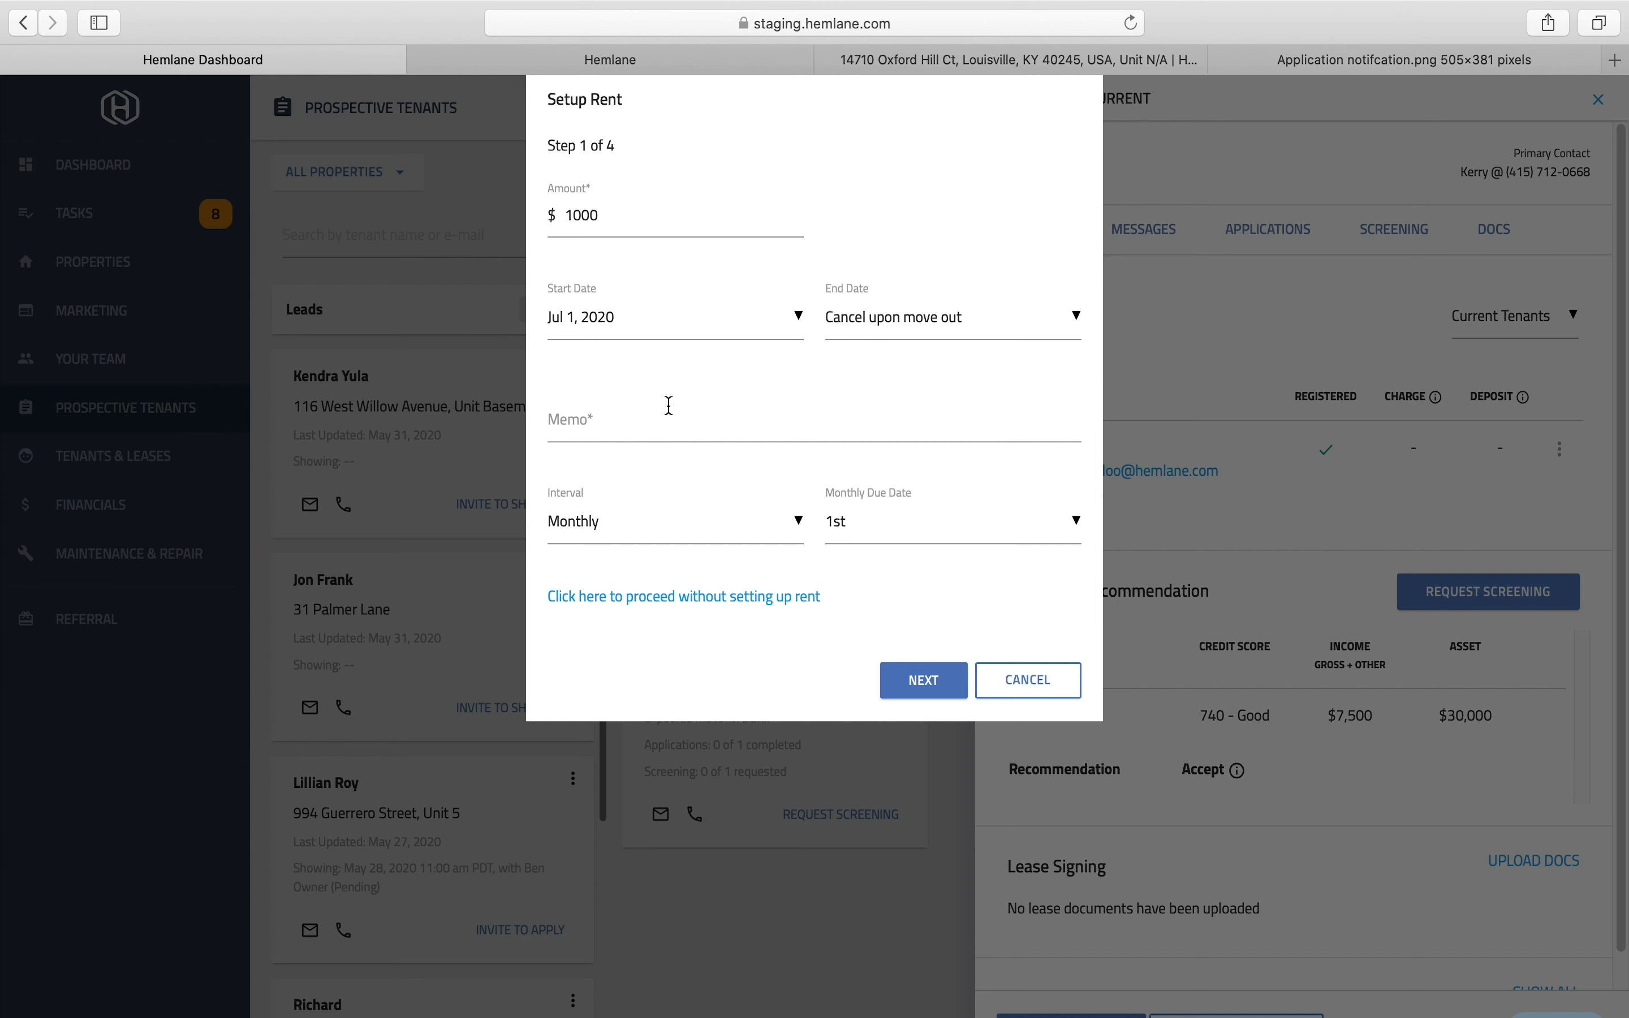
click(648, 537)
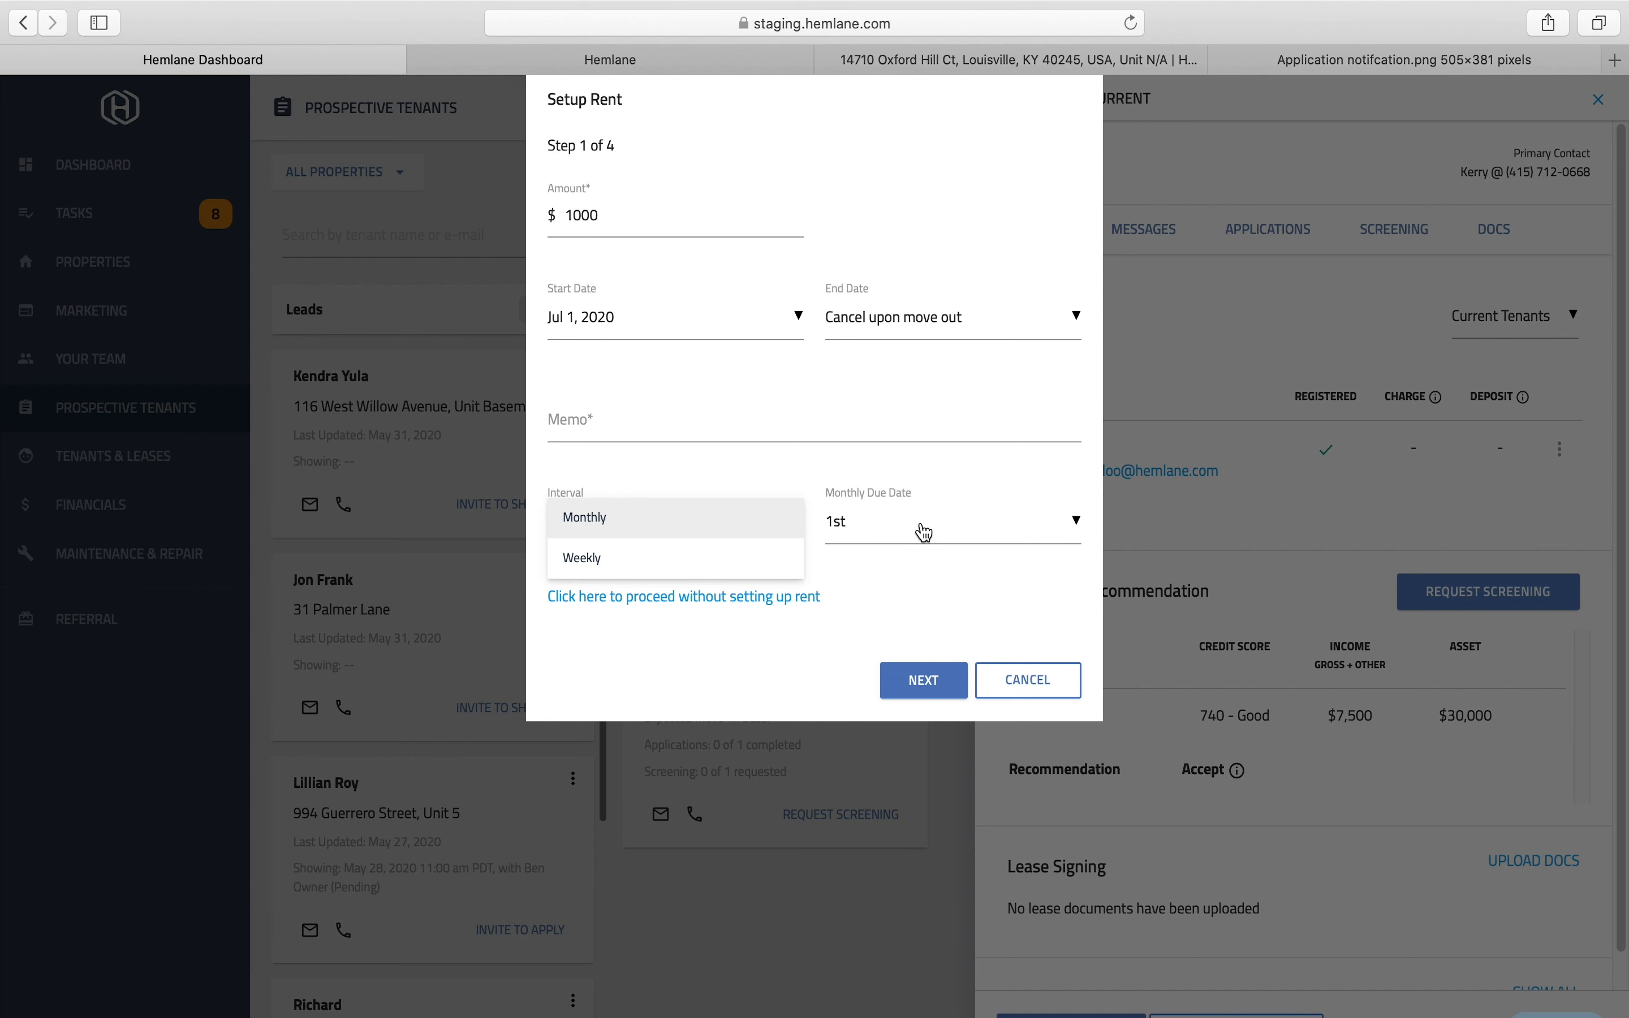
click(932, 690)
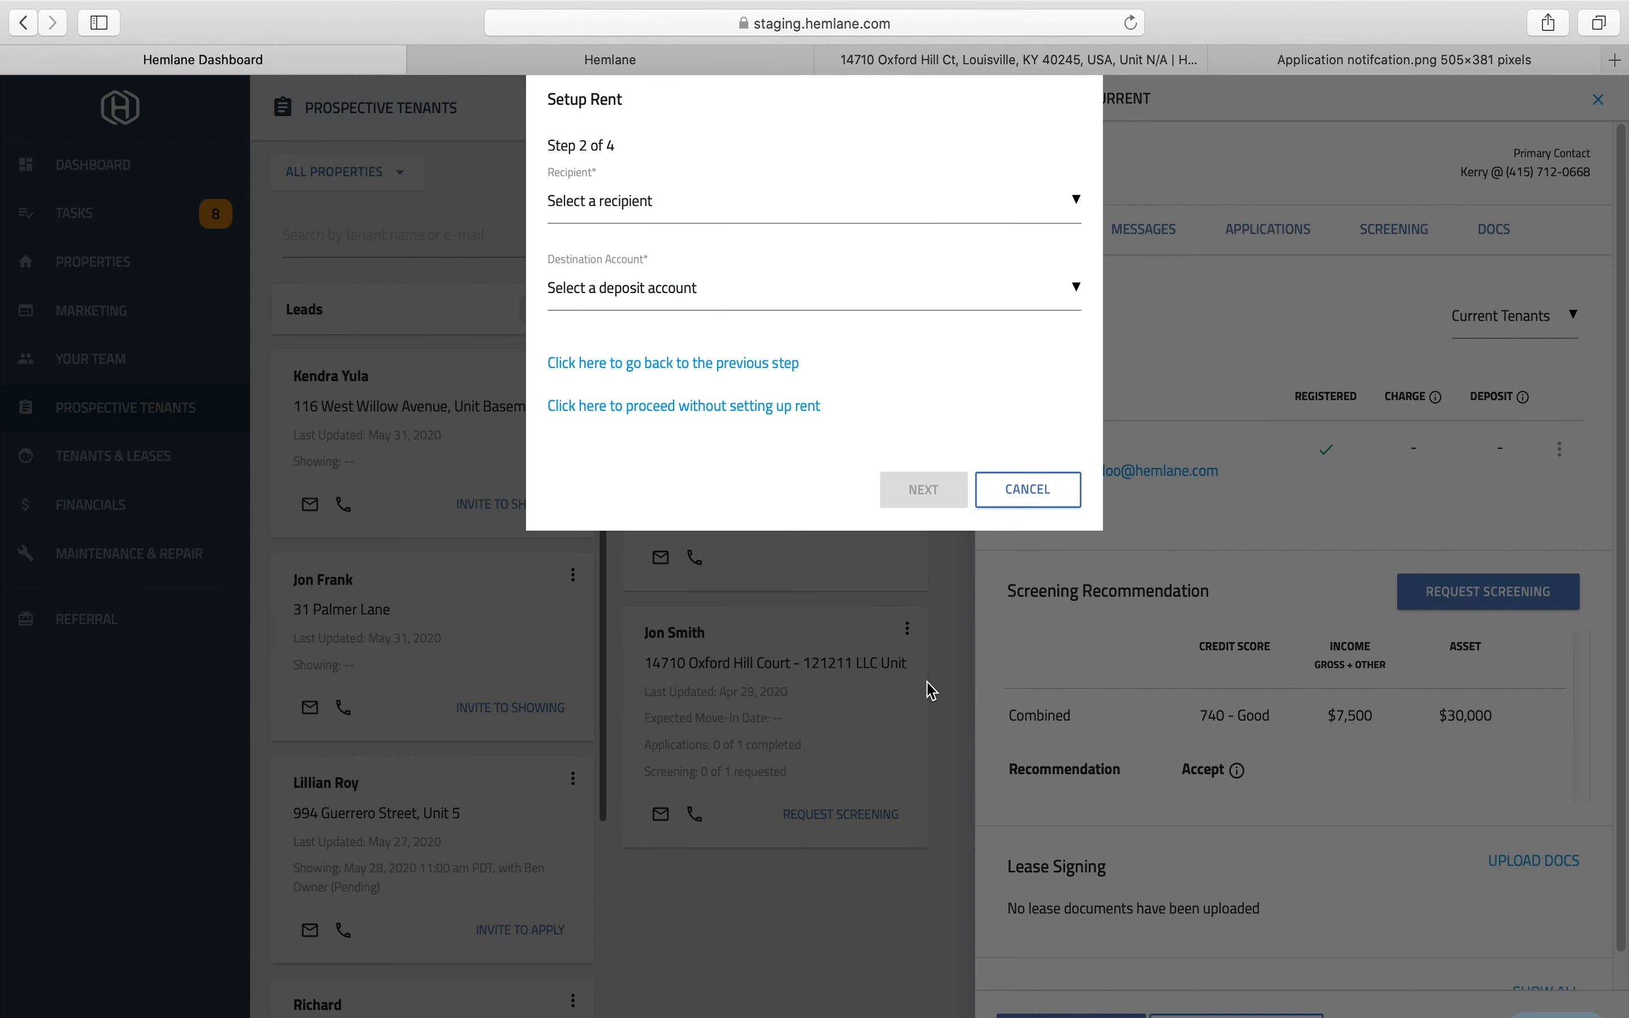
Set the rent recipient to the owner and the destination account to EAST POINT LLC, and proceed to the late fee settings.
click(631, 216)
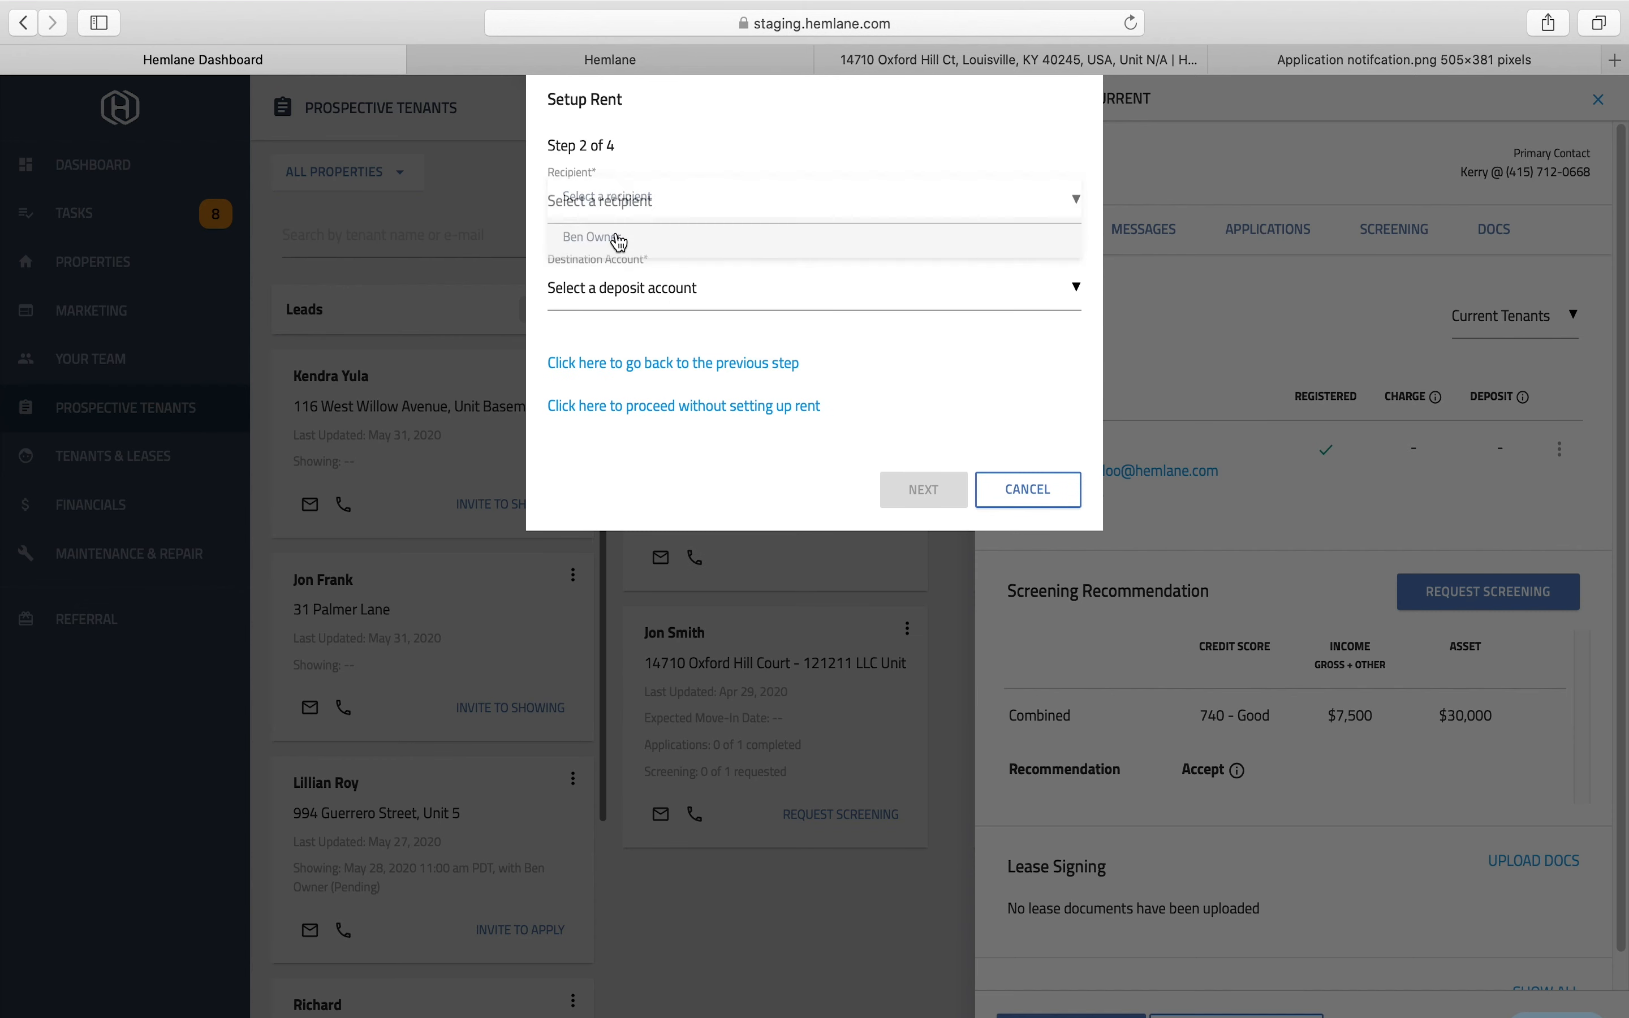
click(619, 237)
click(625, 294)
click(626, 336)
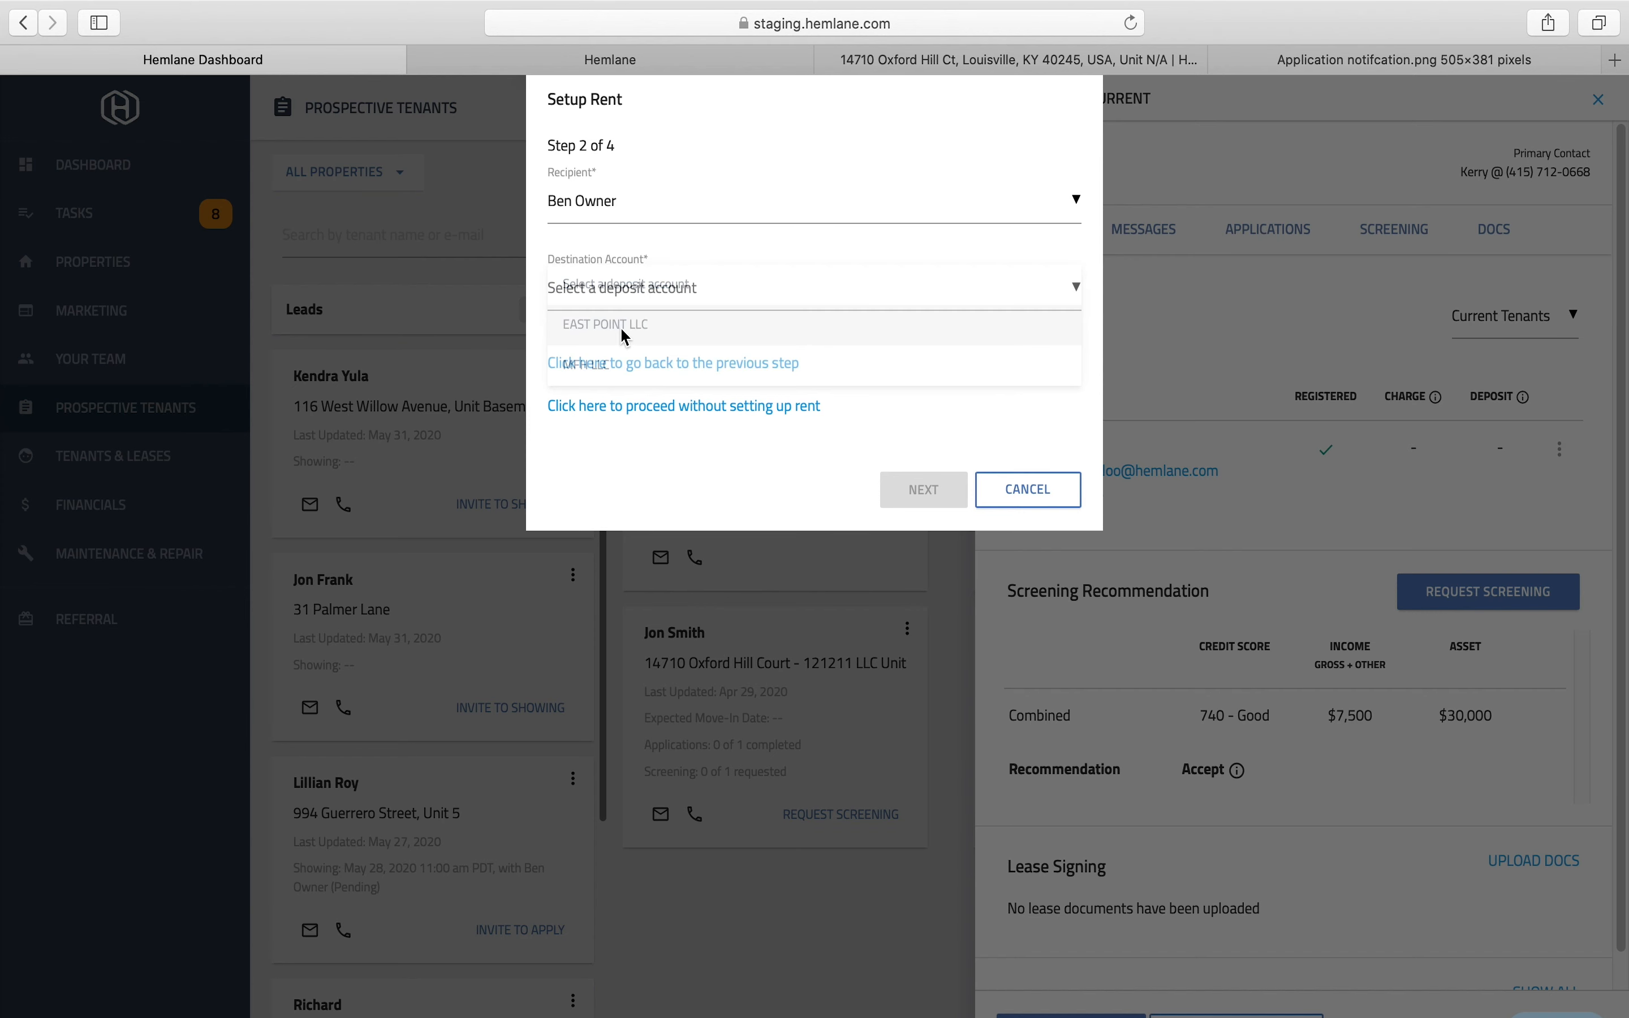
click(927, 491)
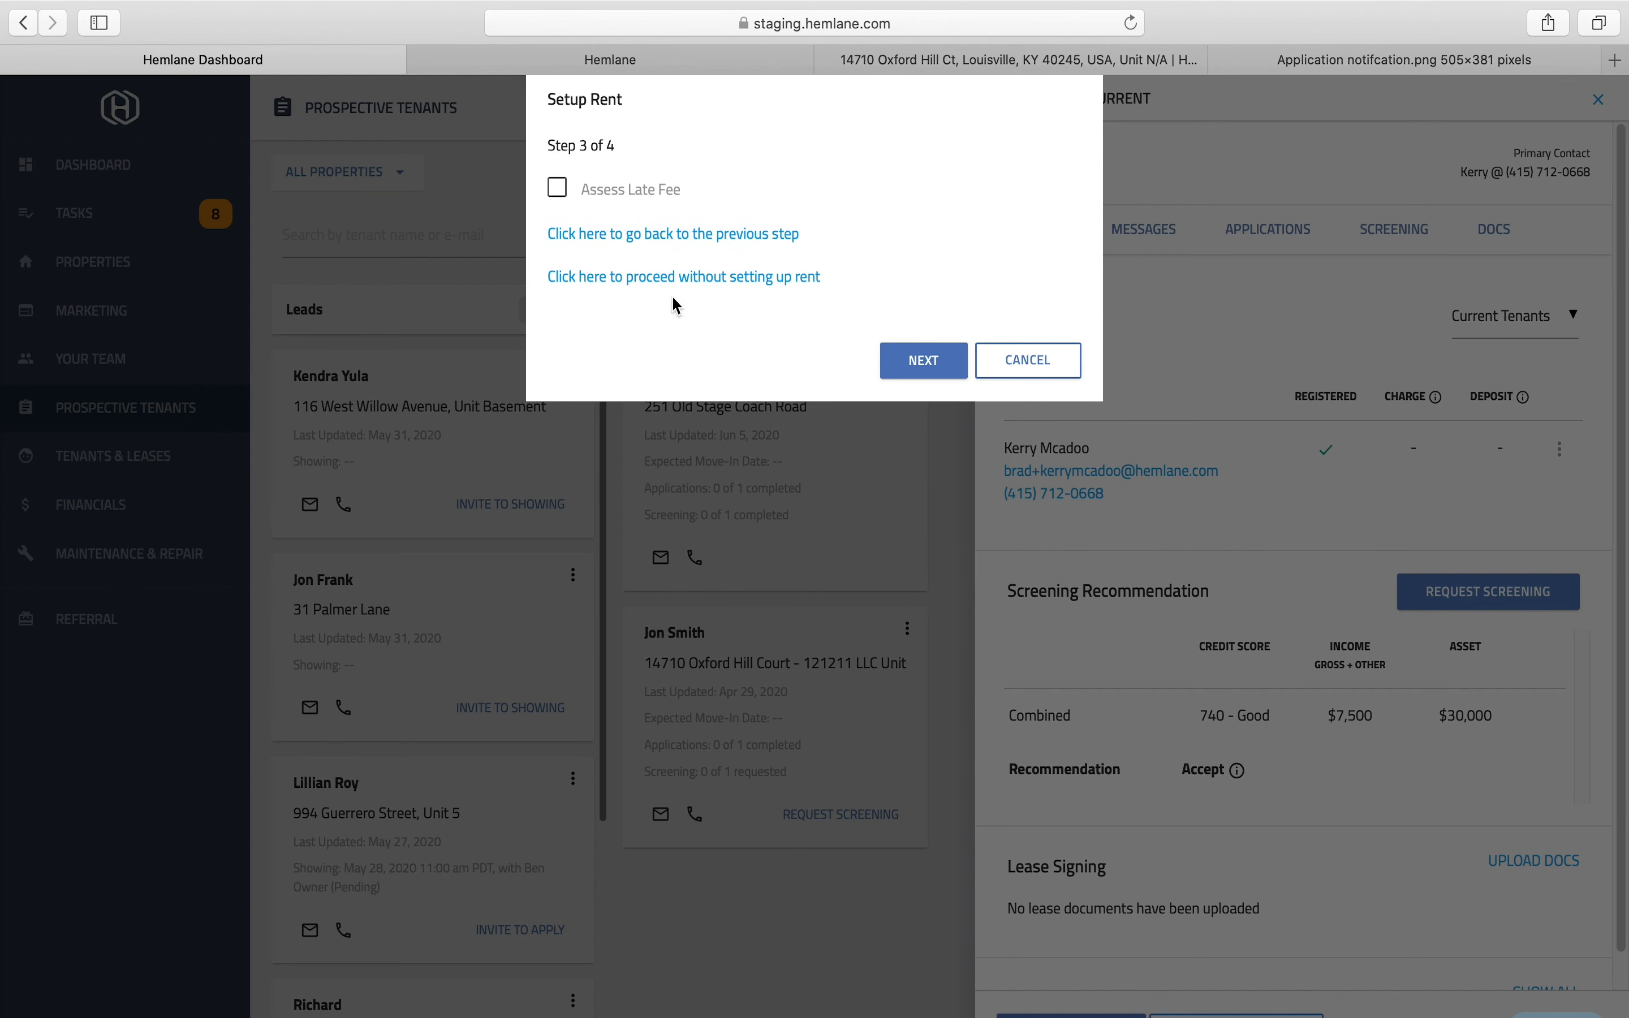
Assess a one-time $50 late fee starting on the 5th of the month, and proceed to the rent payment options.
click(558, 191)
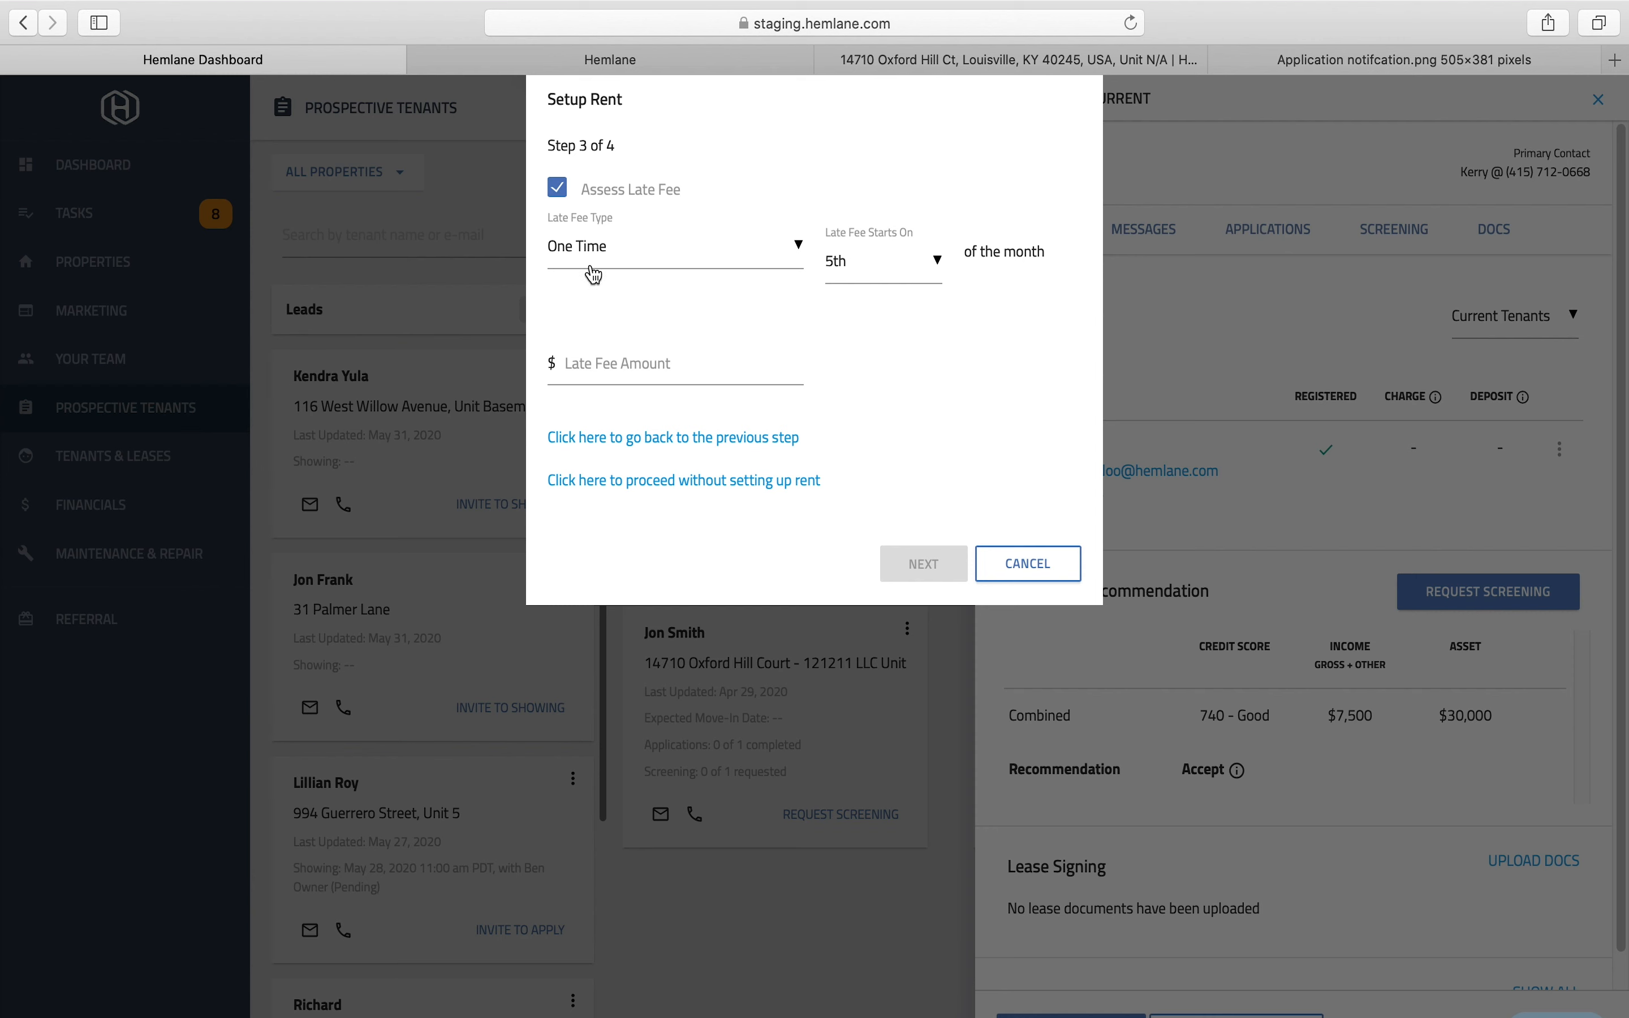
click(620, 262)
click(605, 256)
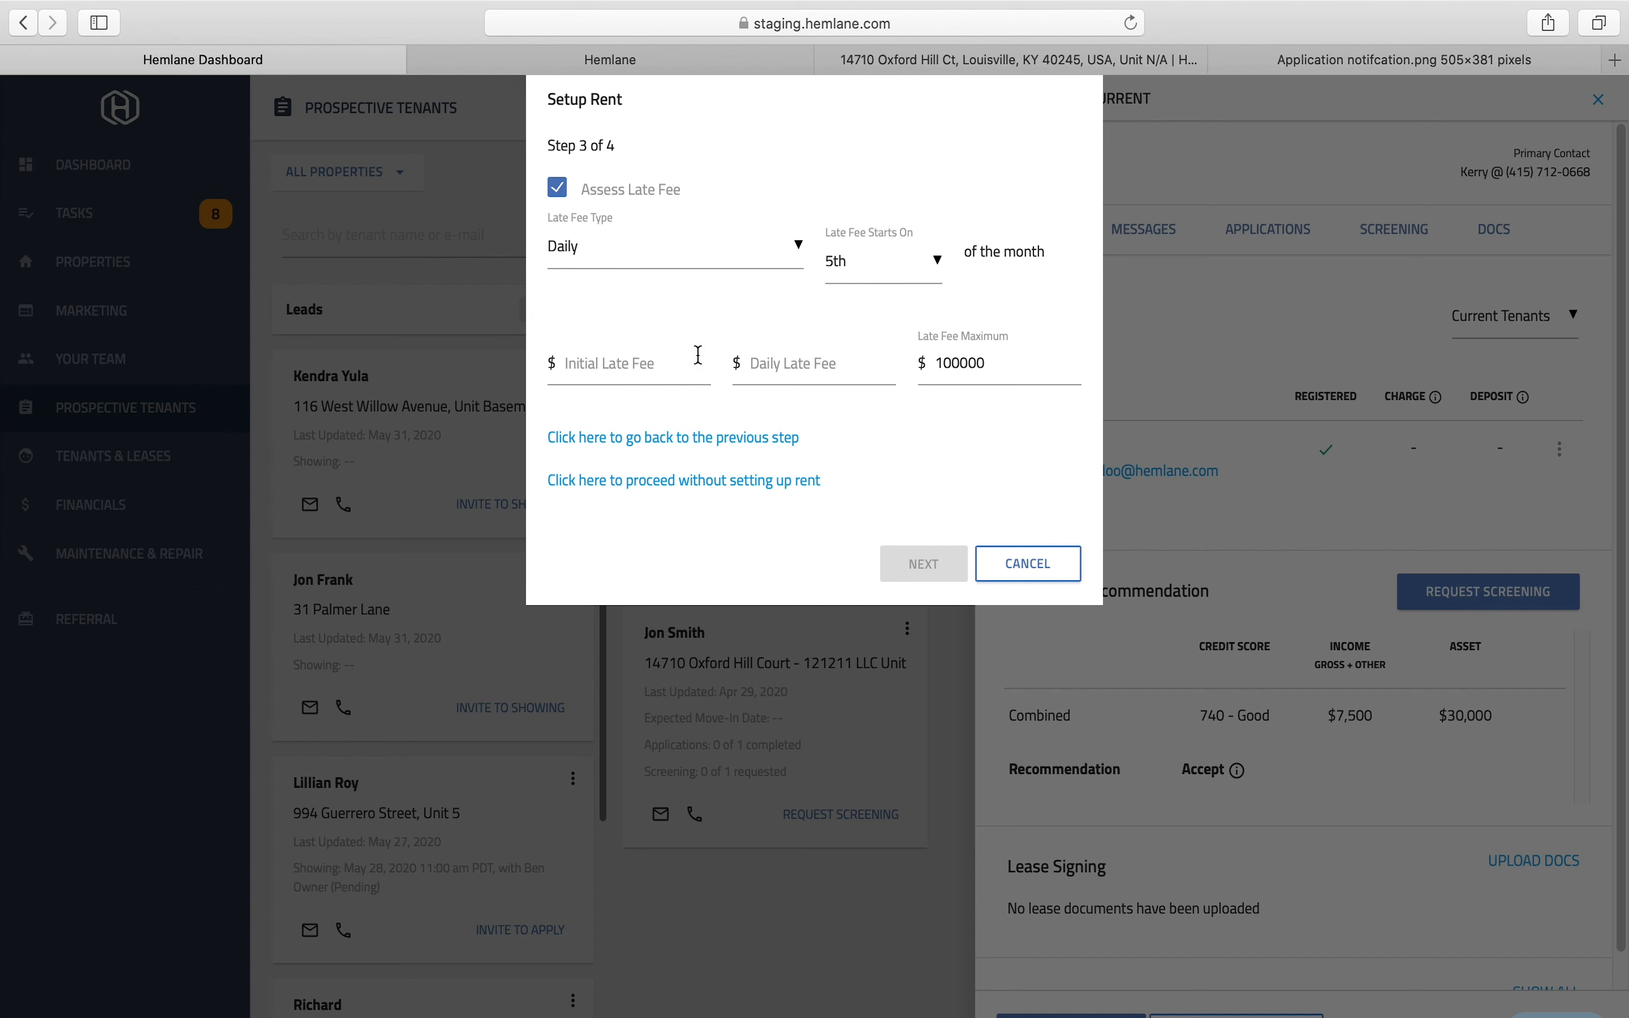
click(628, 257)
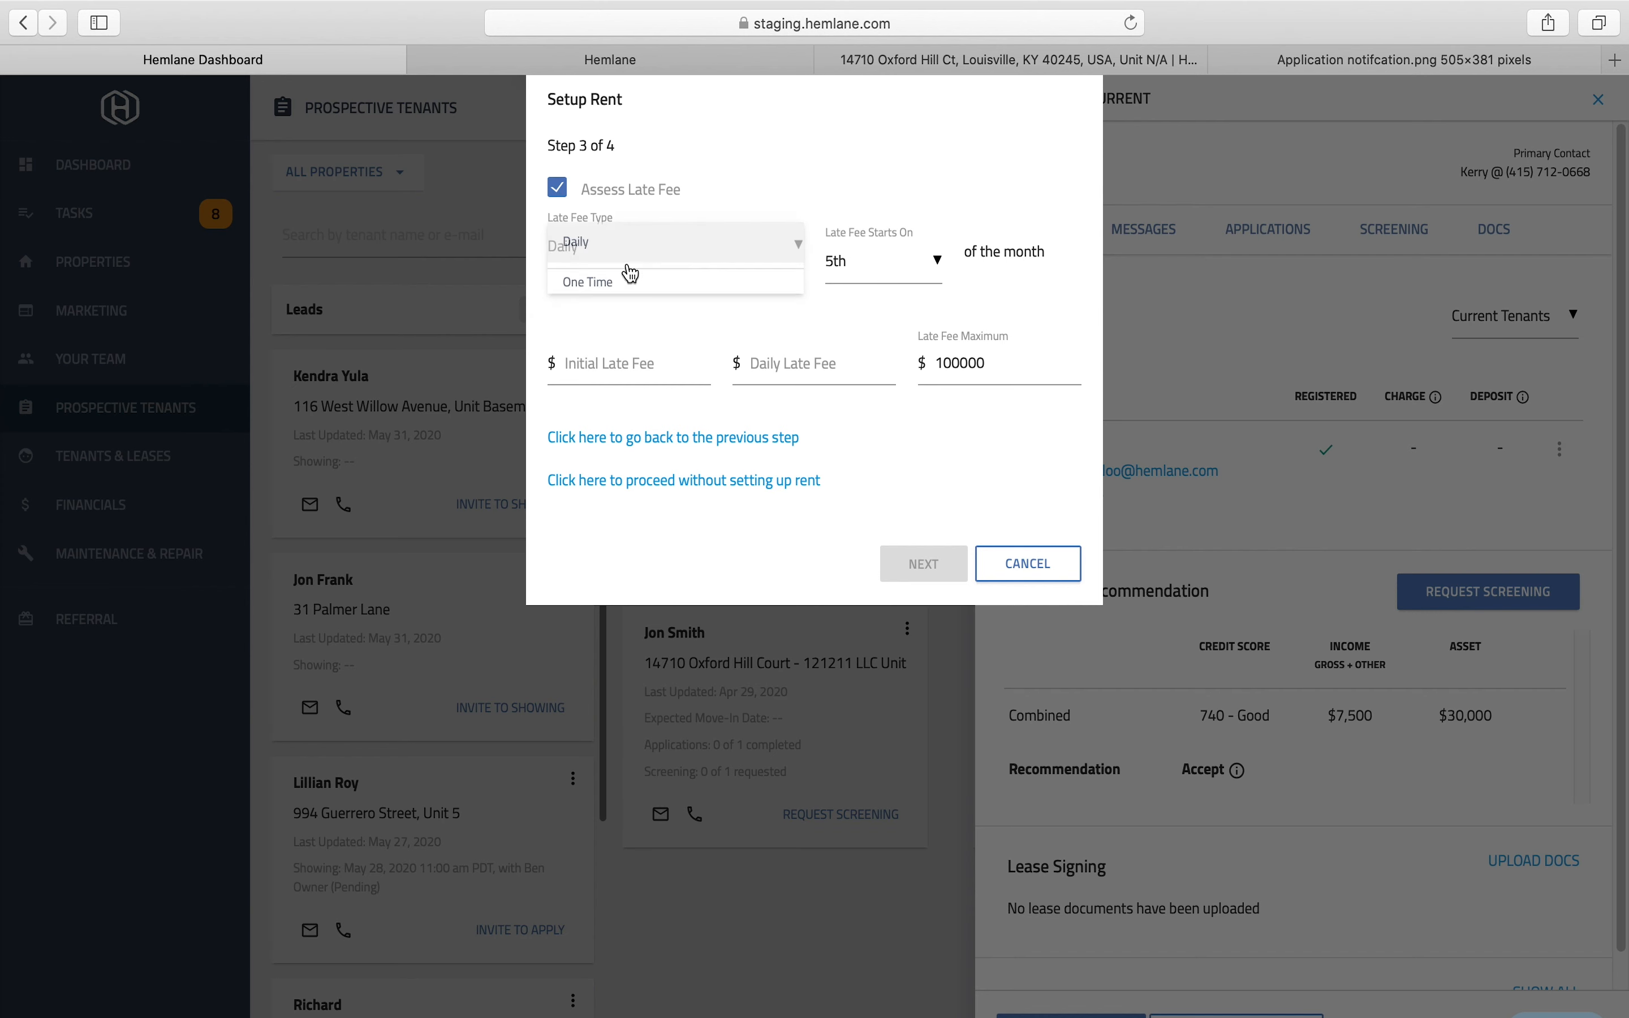
click(617, 277)
click(630, 360)
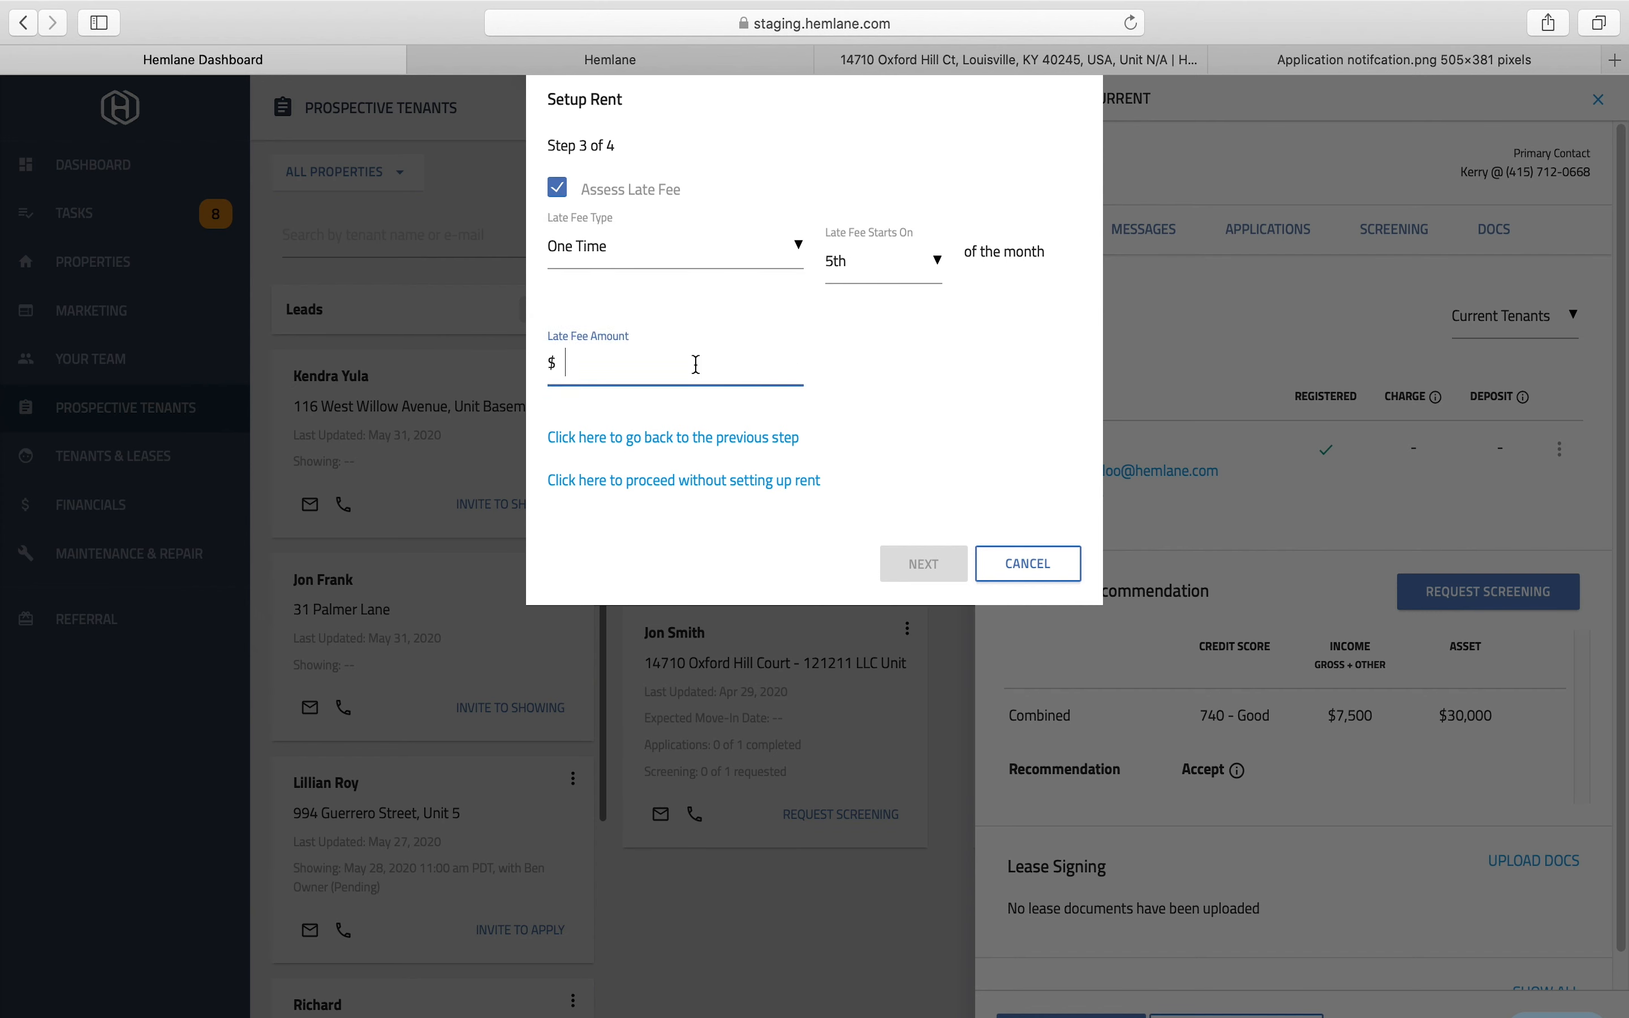
text(50)
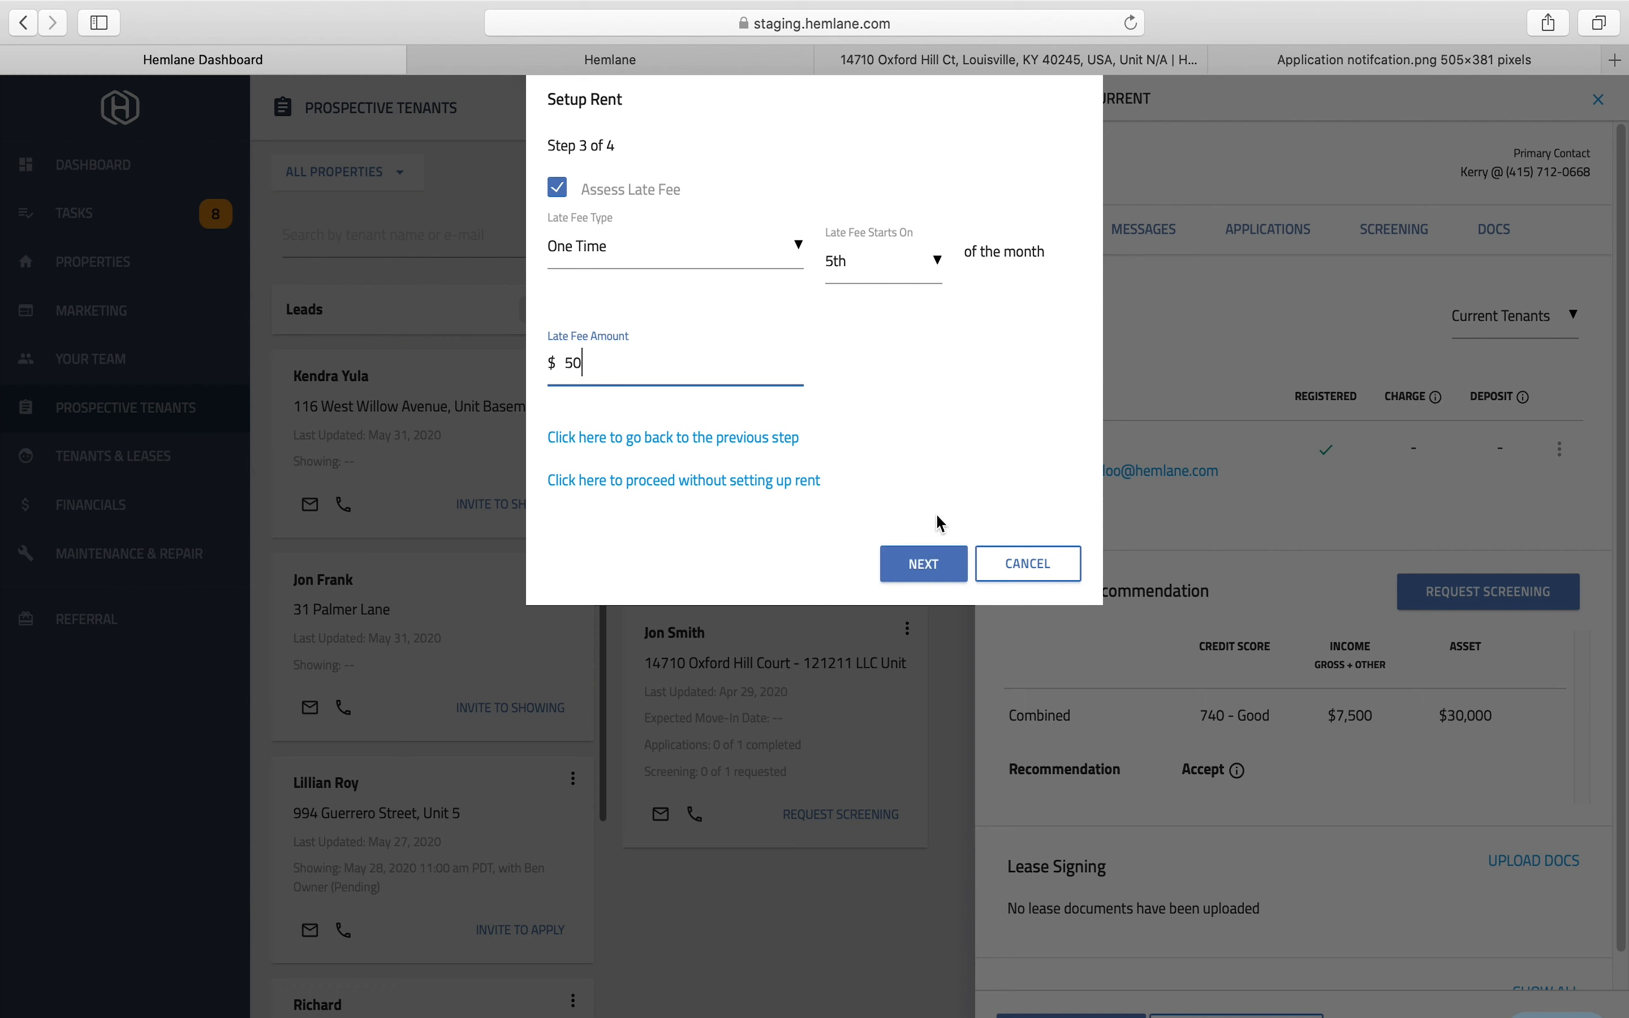
click(923, 564)
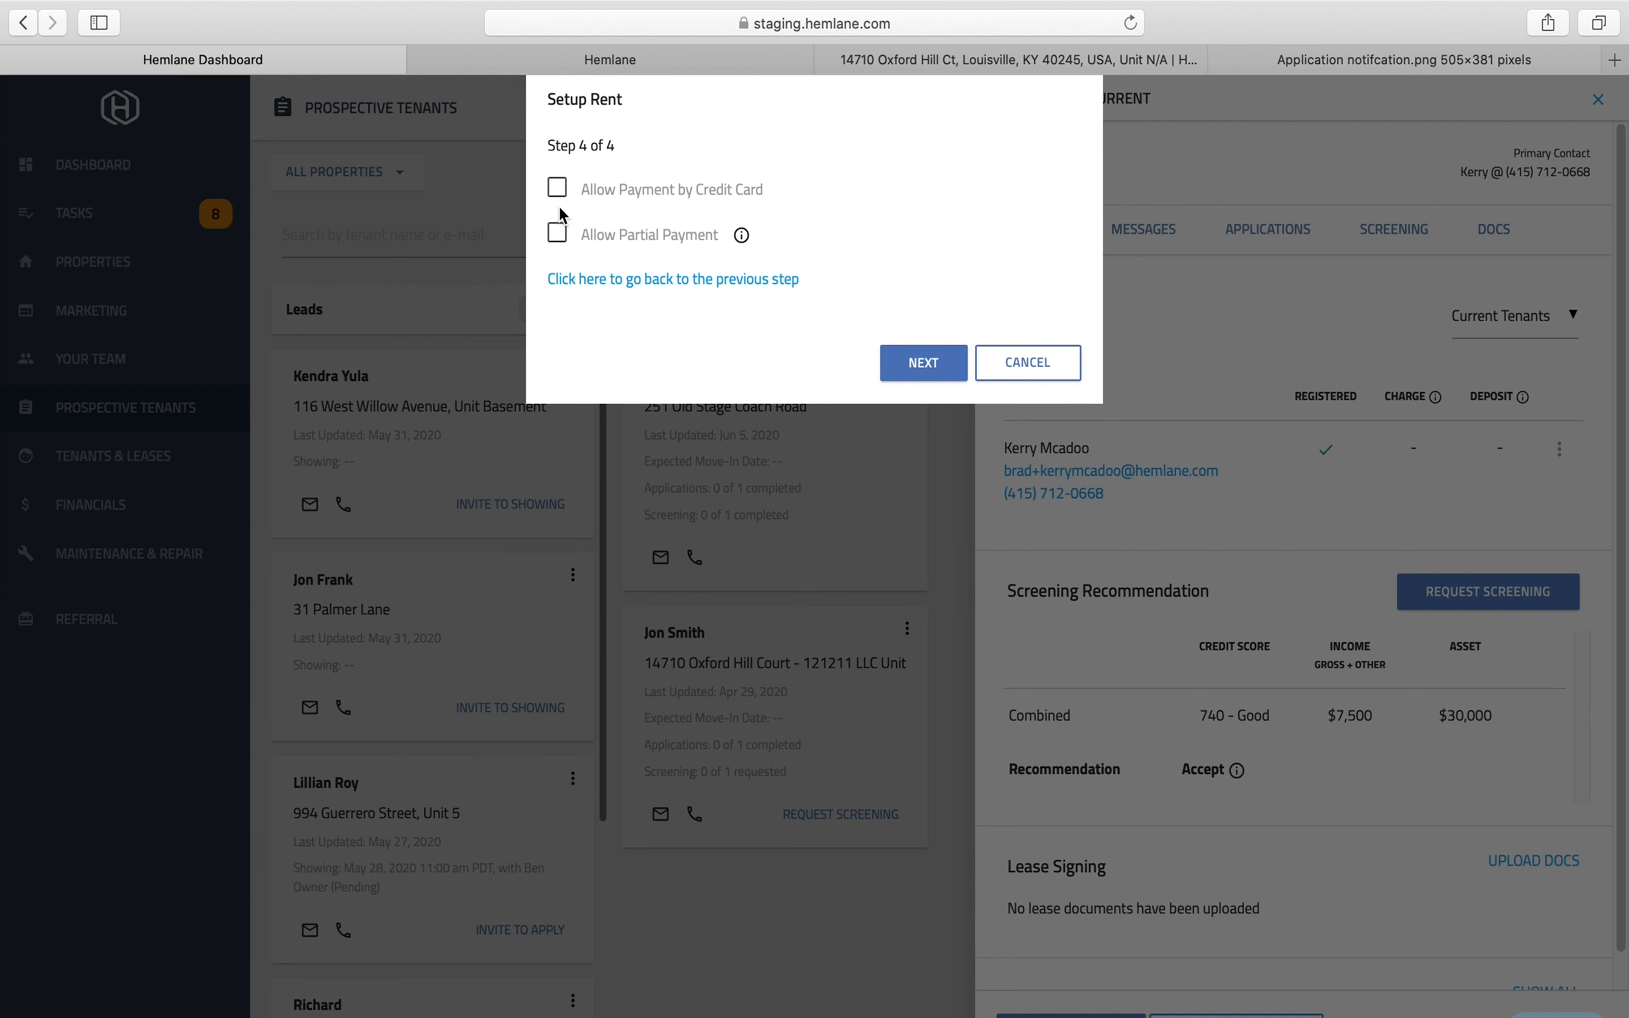
Allow rent payment by credit card with tenants paying the 3% processing fee, allow partial payment, and finish the rent setup.
click(556, 191)
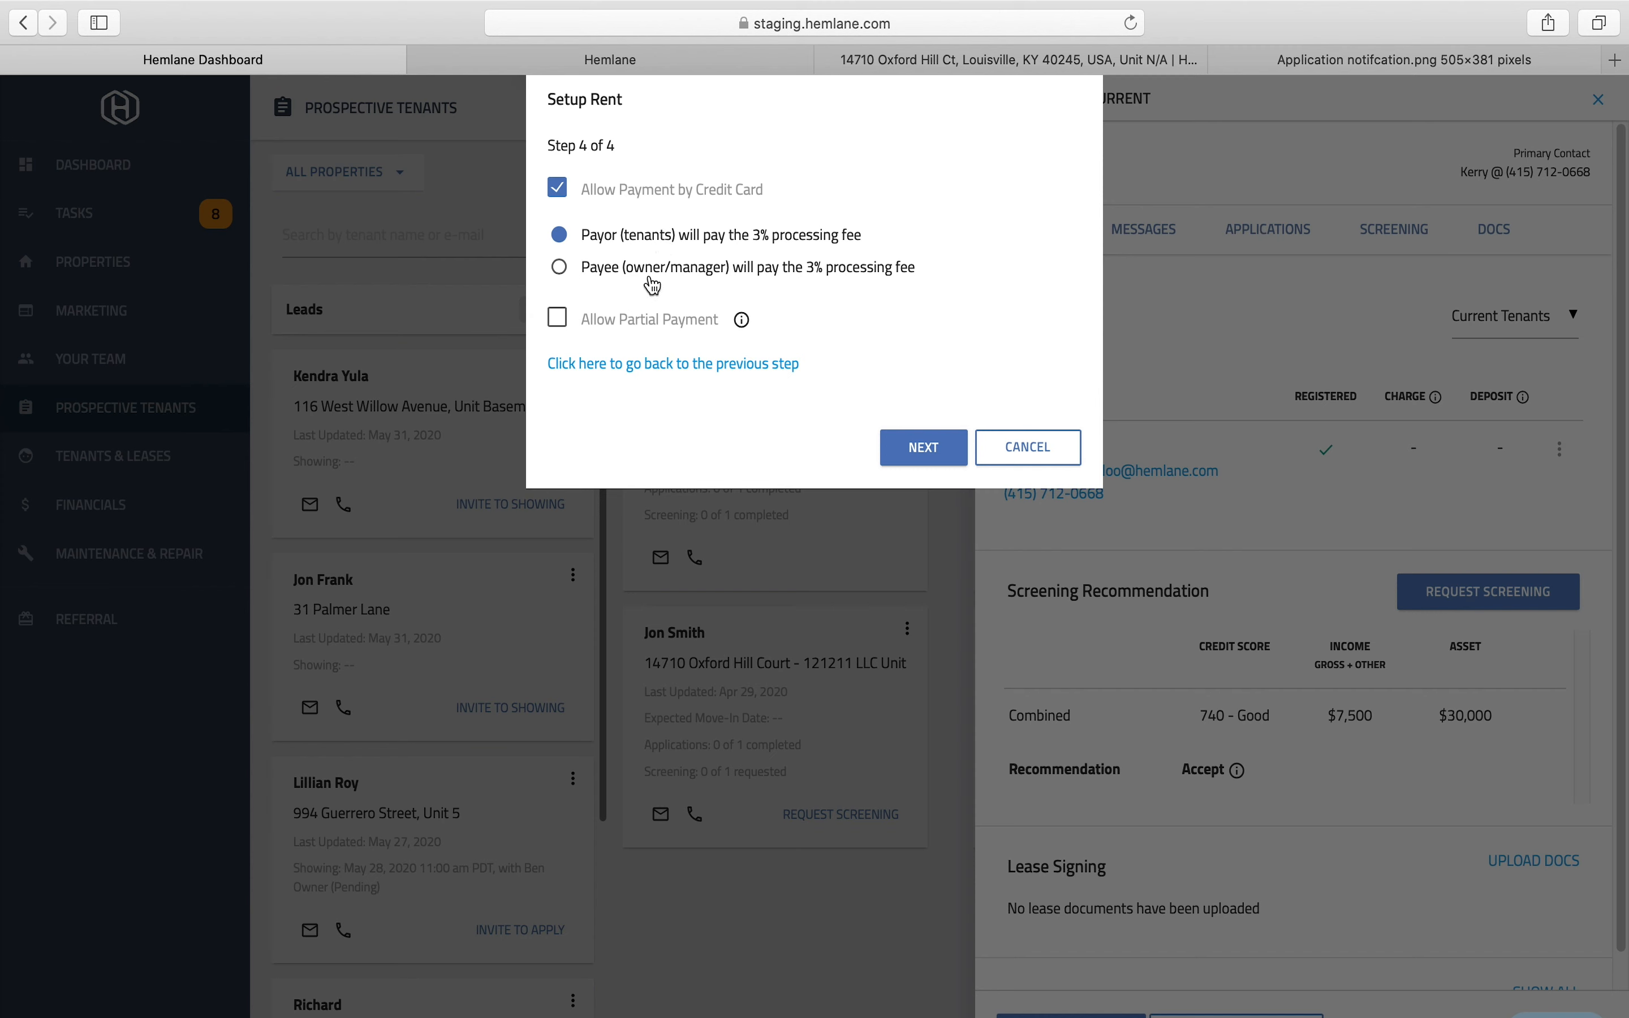
click(569, 324)
click(921, 452)
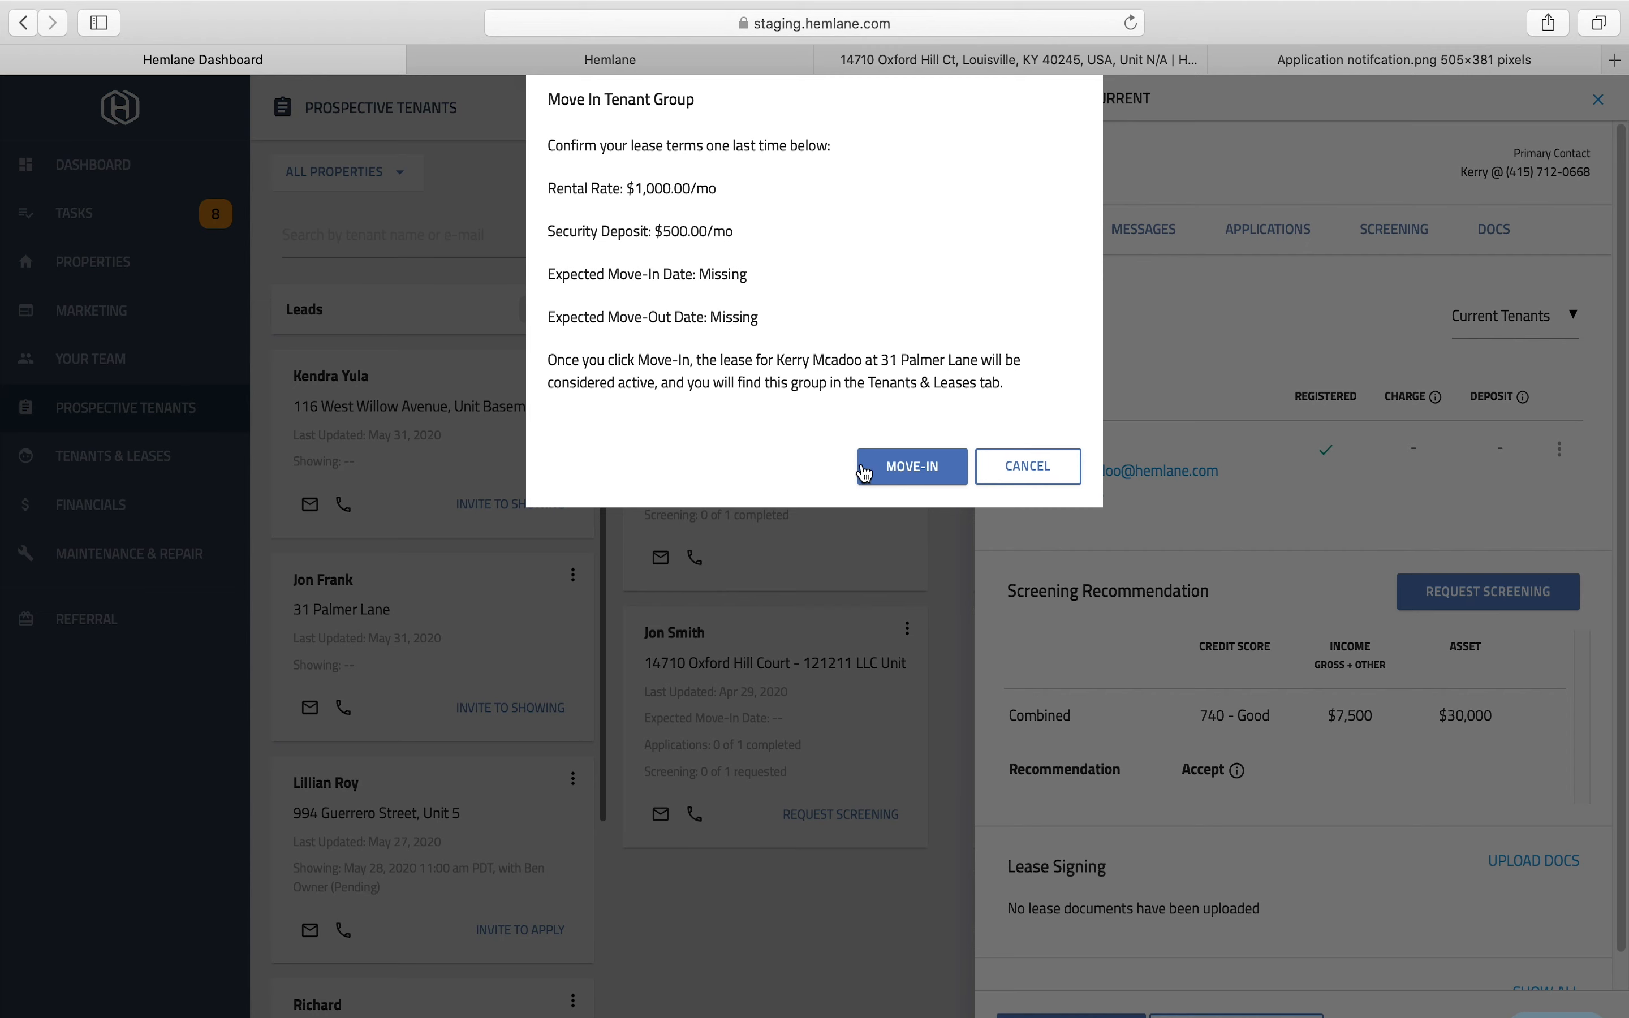
Confirm the move-in of the approved tenant group and close its details.
click(916, 471)
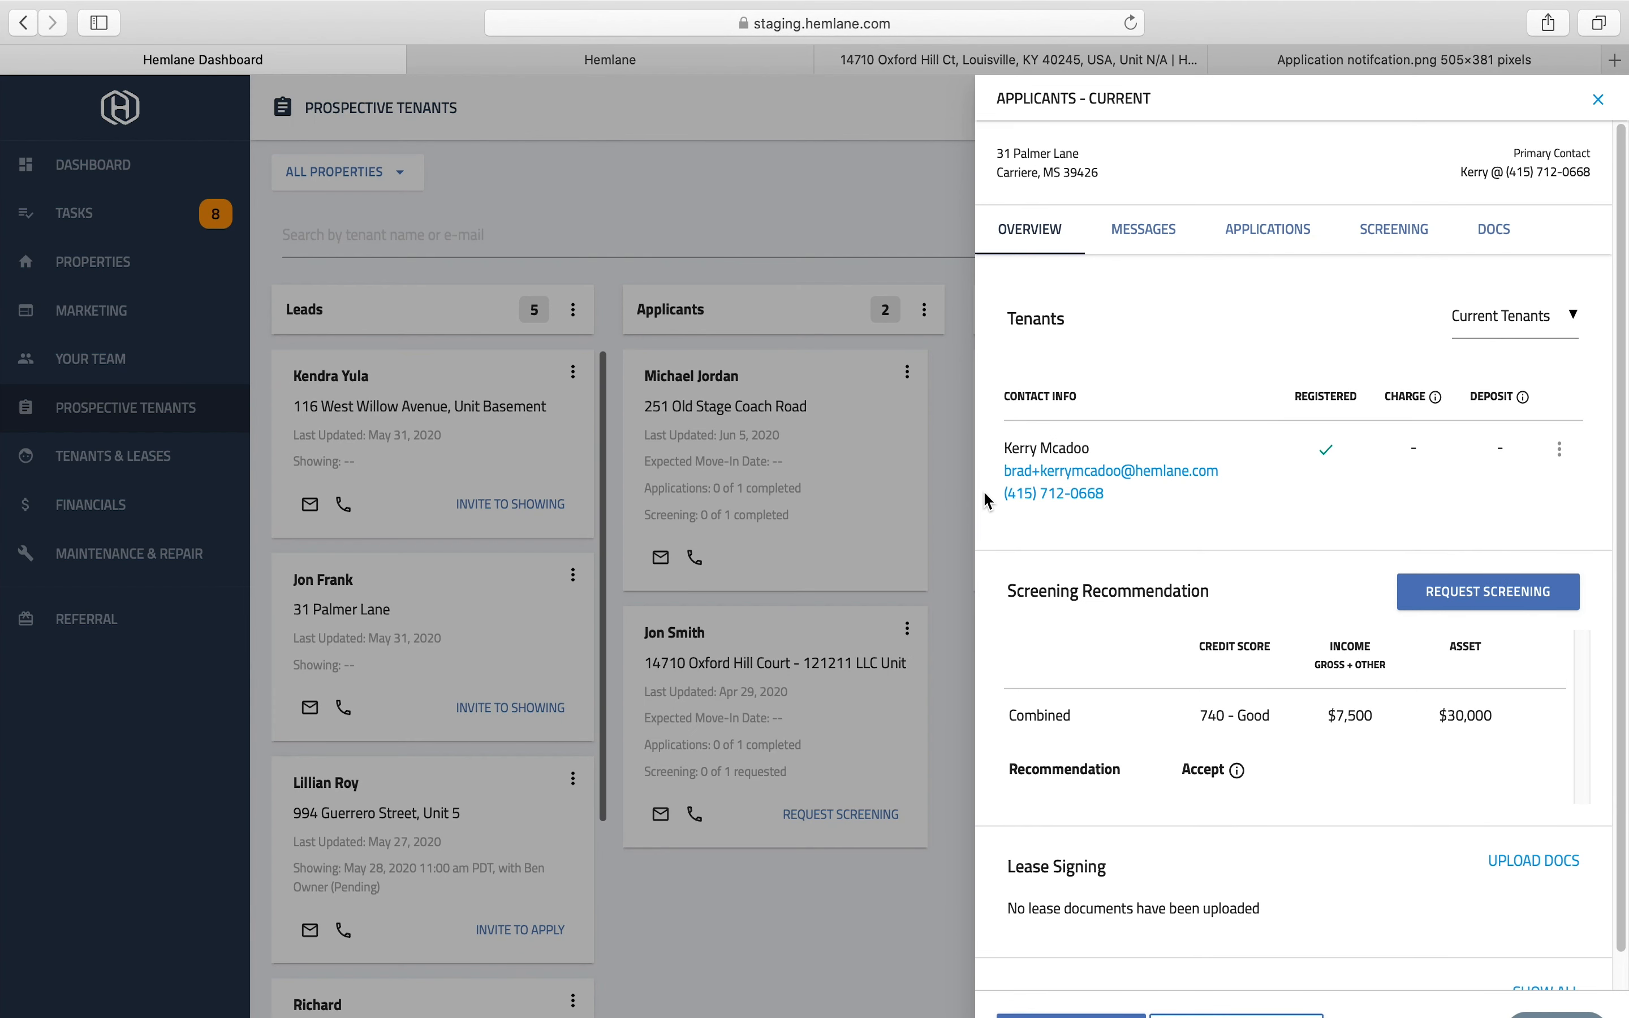
click(964, 511)
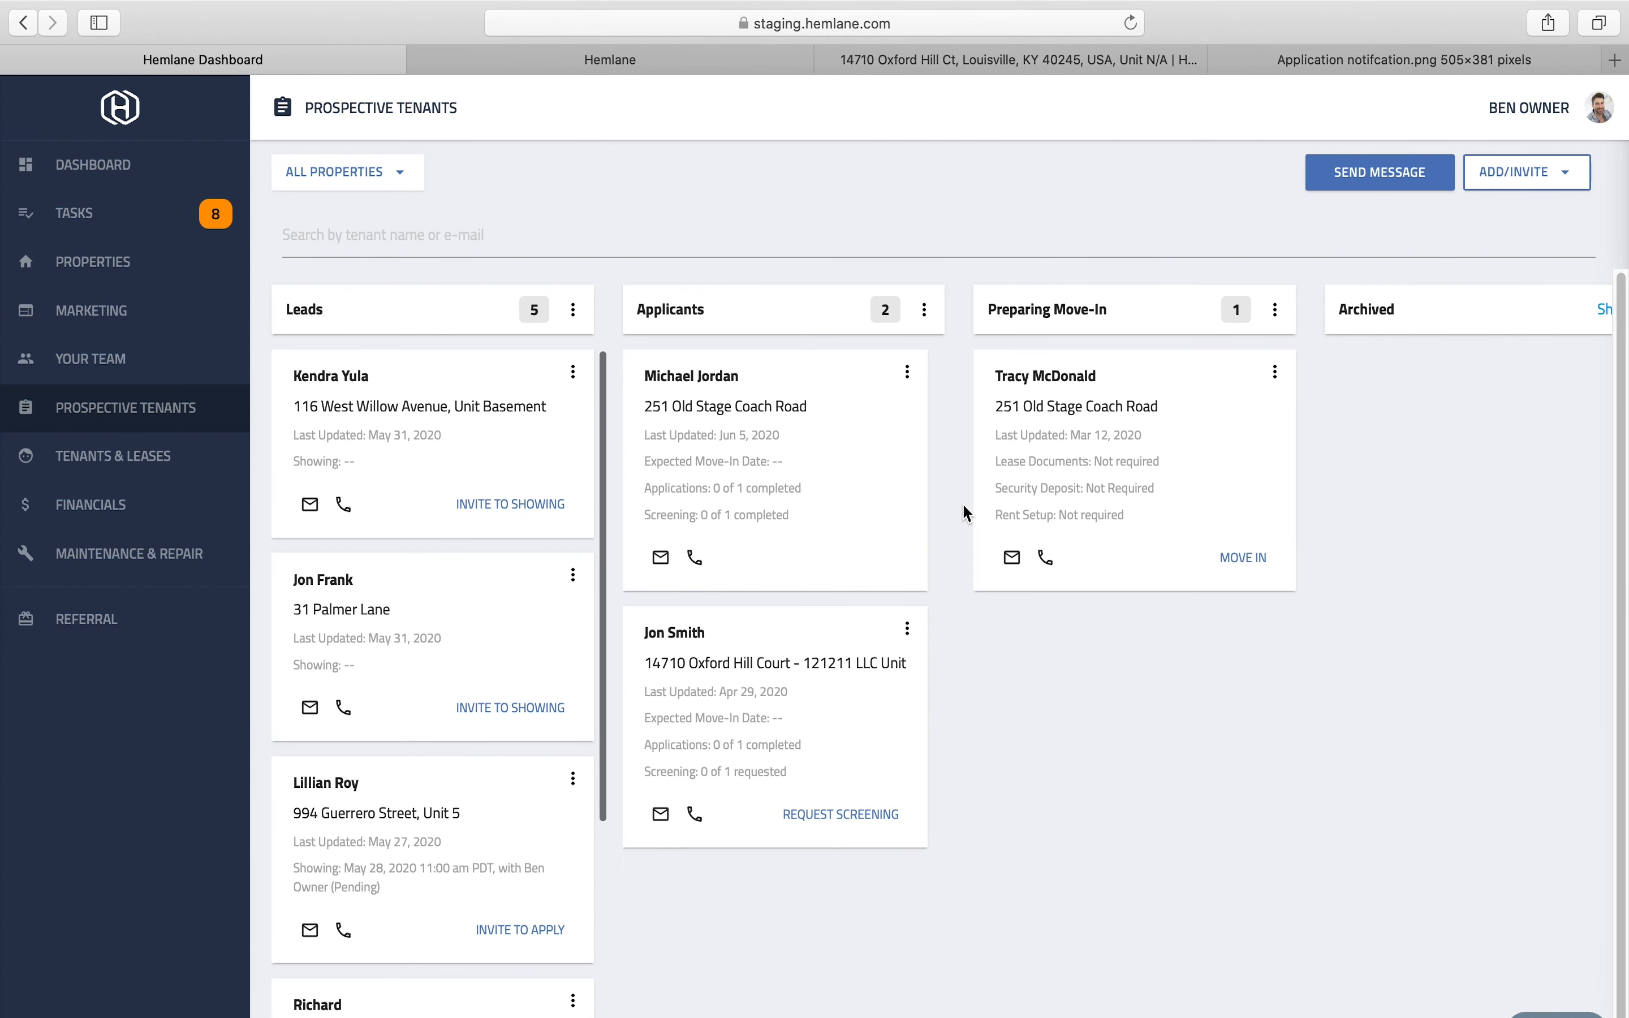
Open the message form addressed to all applicants across all properties, and cancel it without sending.
click(924, 310)
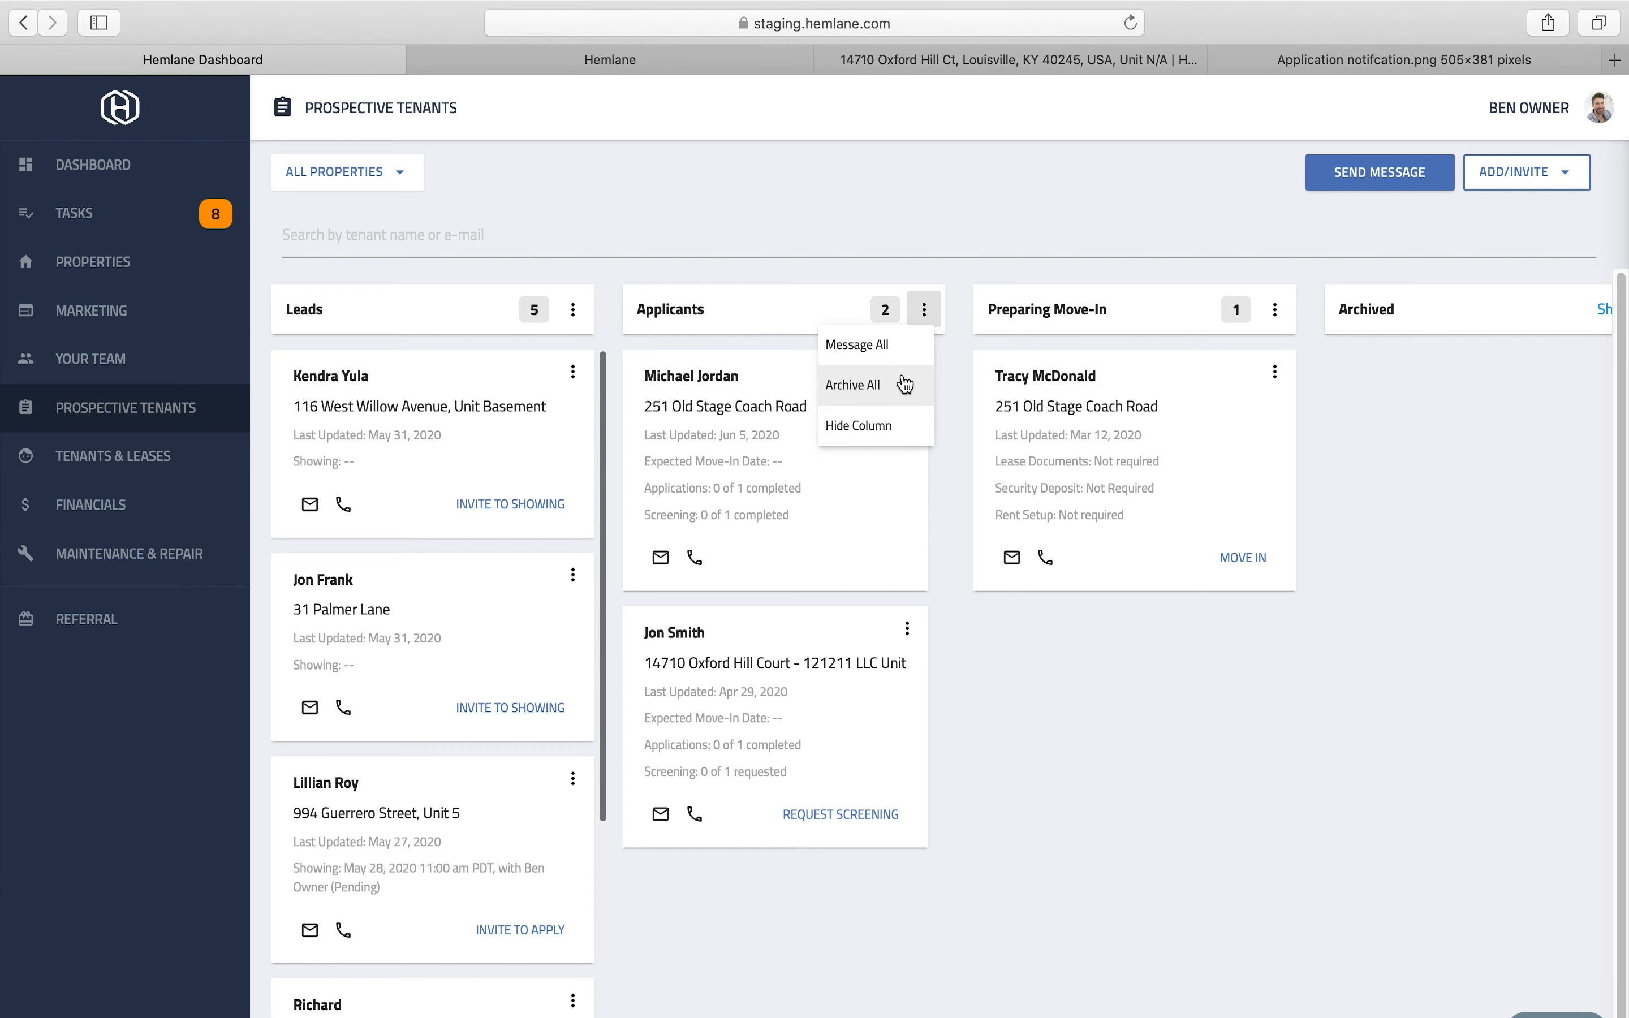
click(883, 346)
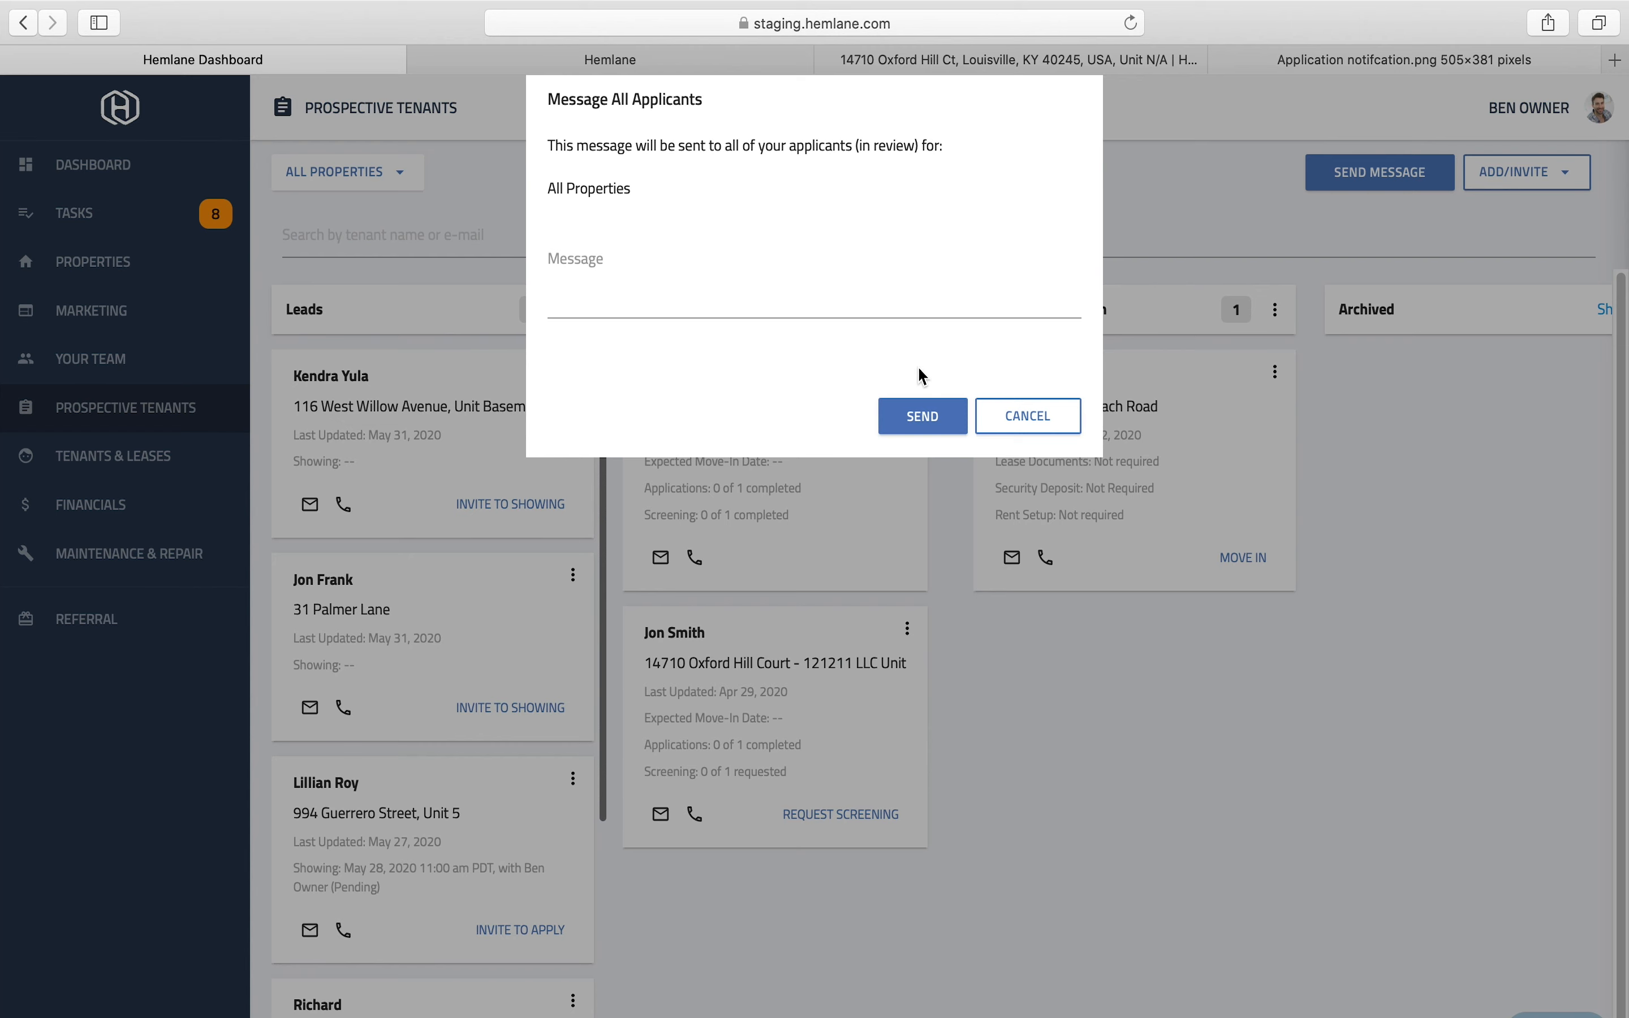
click(984, 419)
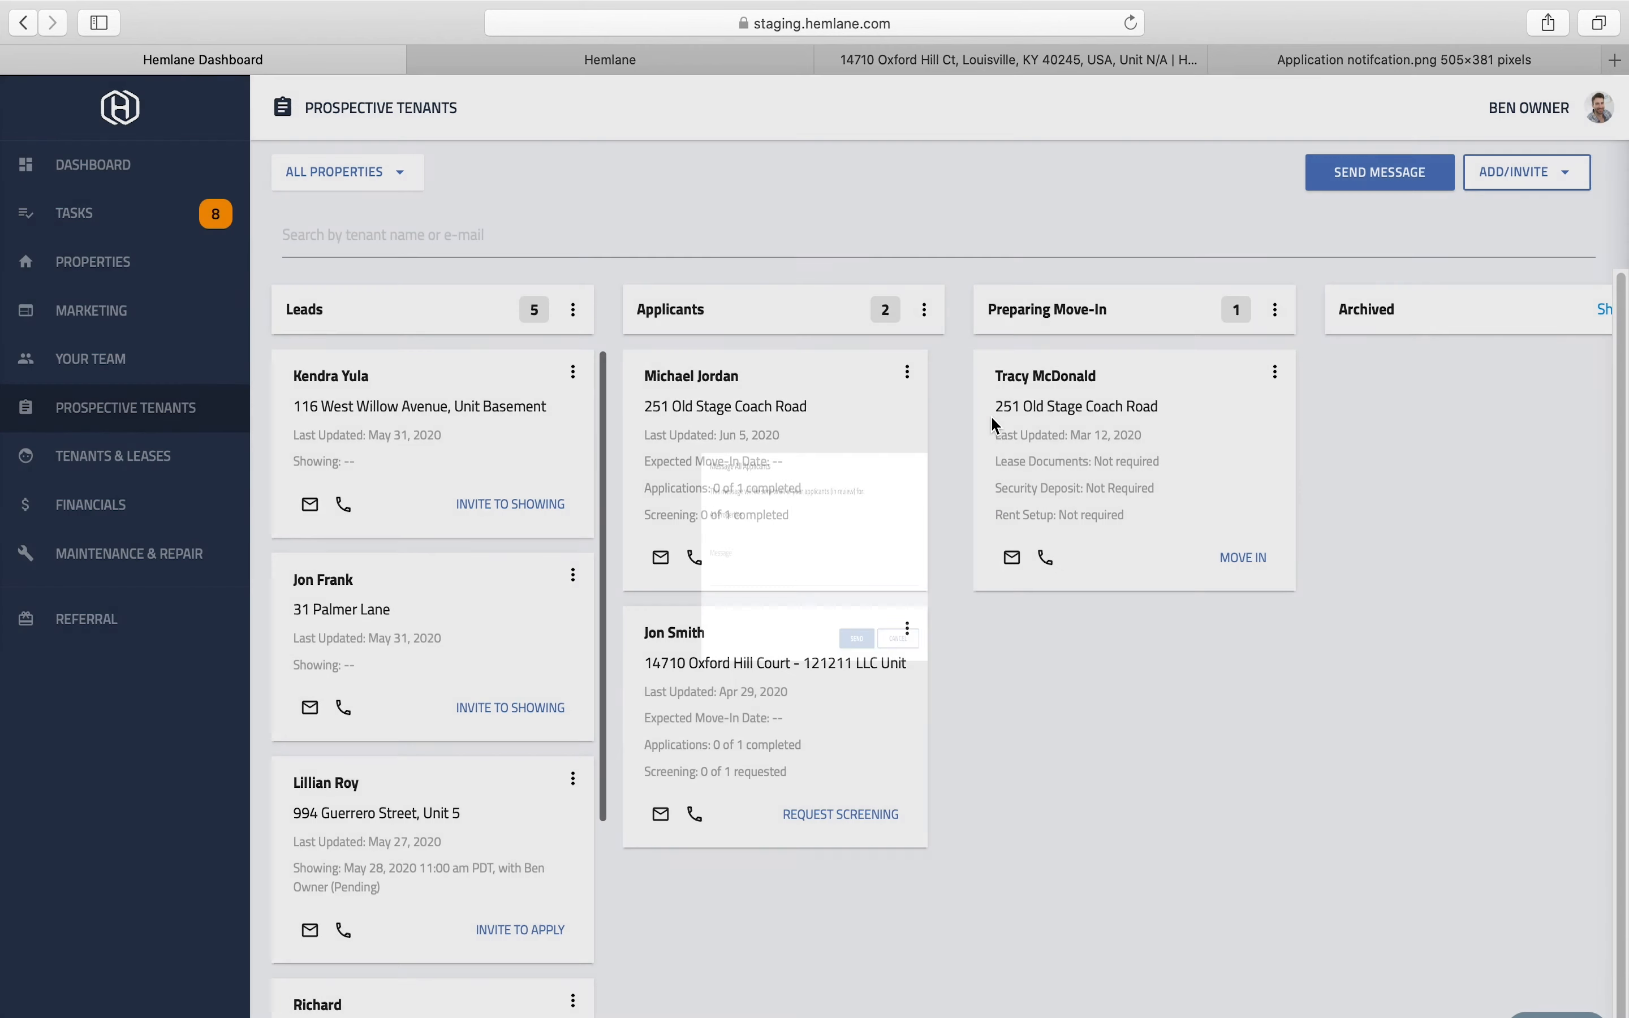